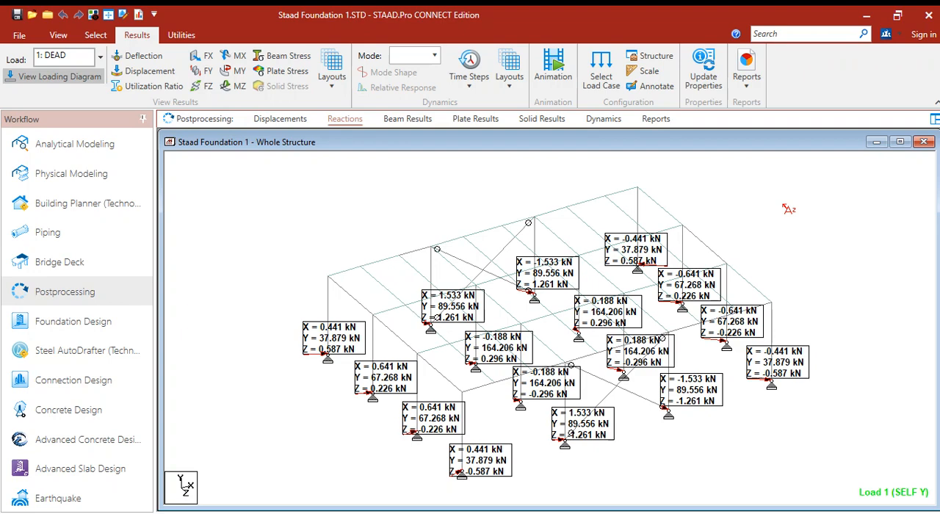
- Switch to STAAD Foundation Advanced and open the analyzed STAAD.Pro file Staad Foundation for import
left_click(867, 18)
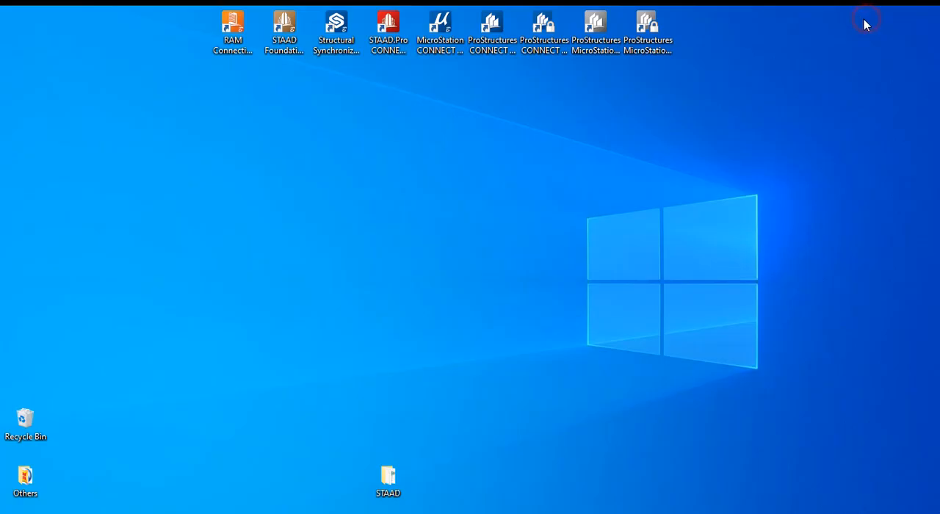
left_click(286, 41)
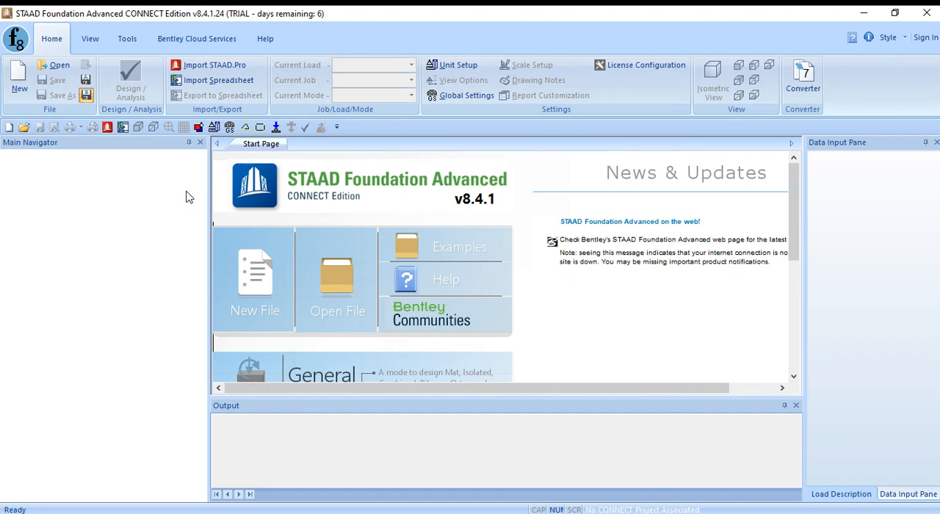
left_click(224, 70)
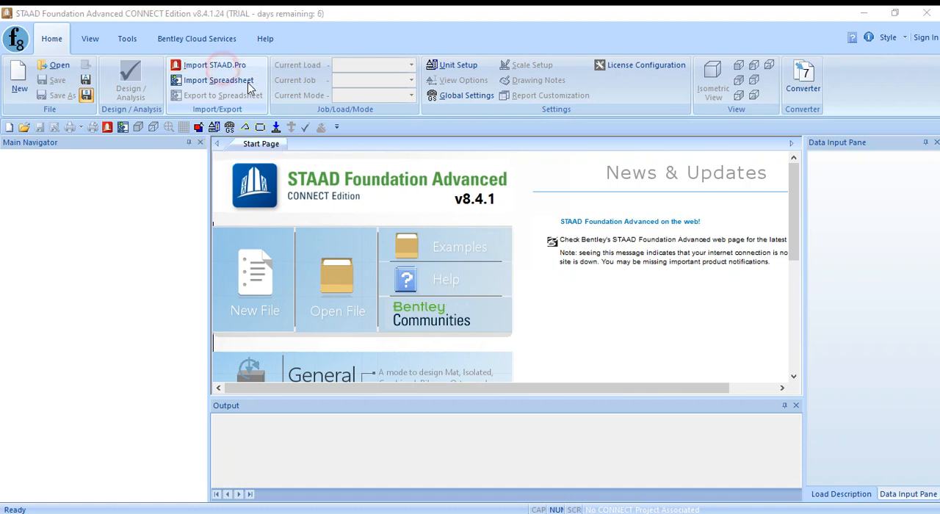
left_click(429, 198)
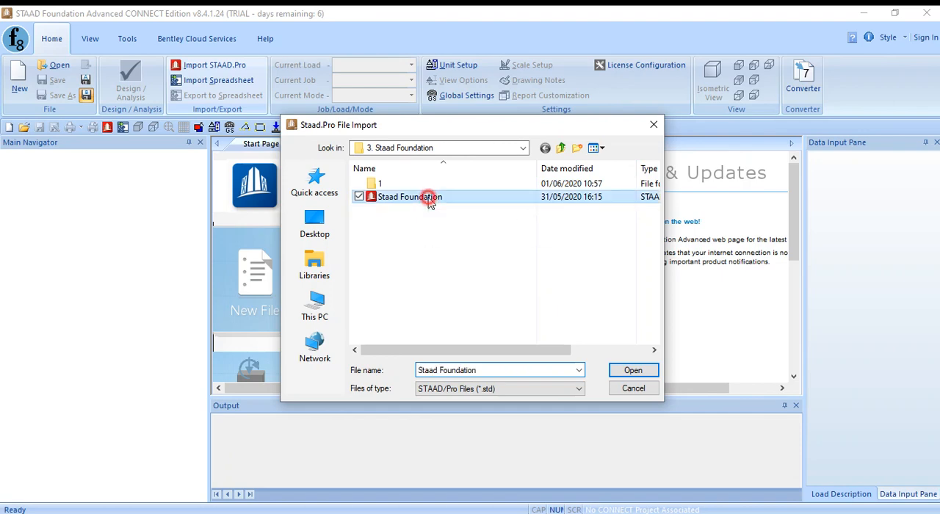
left_click(629, 372)
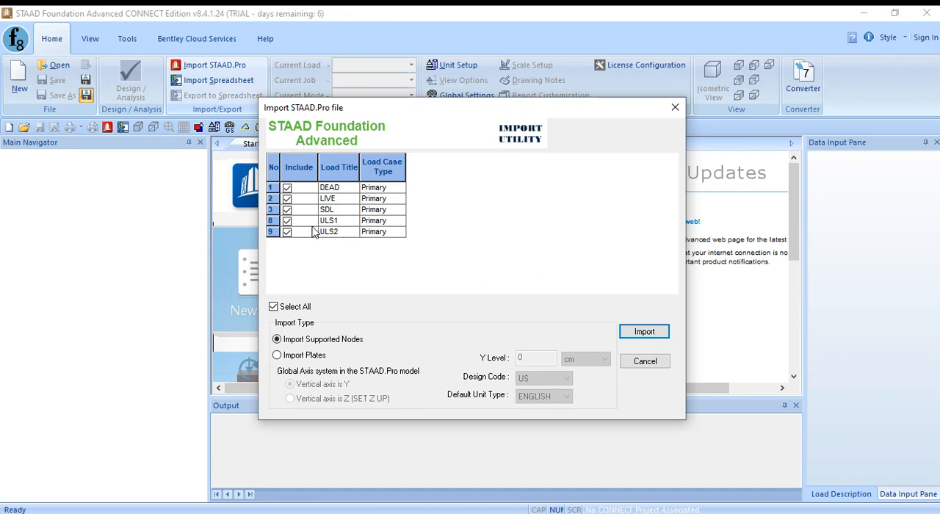
- Exclude load cases ULS1 and ULS2 and import the supported nodes with the DEAD, LIVE and SDL cases
left_click(287, 222)
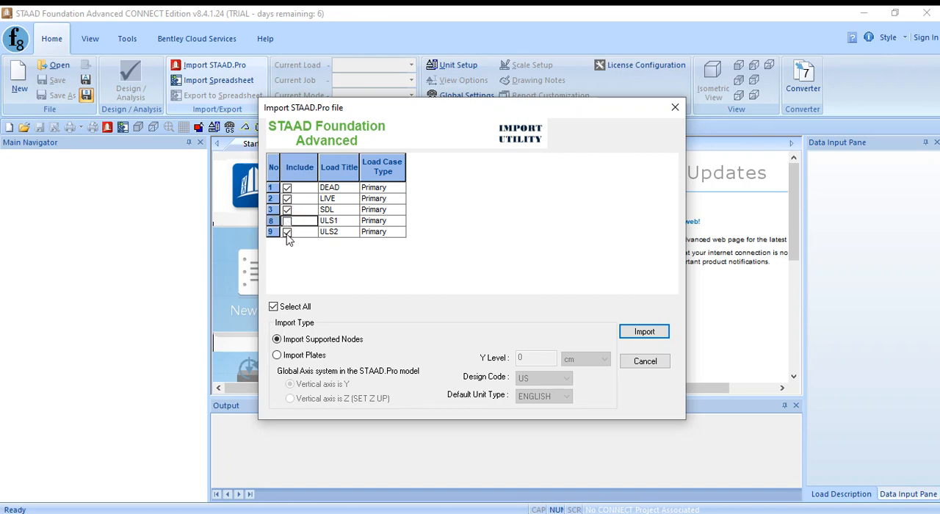
left_click(287, 232)
left_click(645, 332)
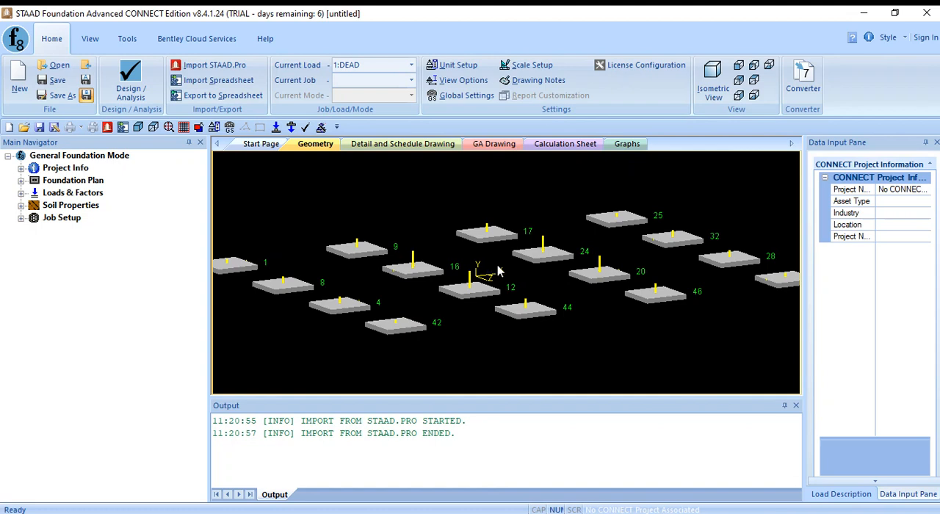
- Save the current project units as the default SI units
scroll(498, 267, "down", 4)
scroll(498, 266, "up", 3)
middle_click_drag(500, 269, 501, 276)
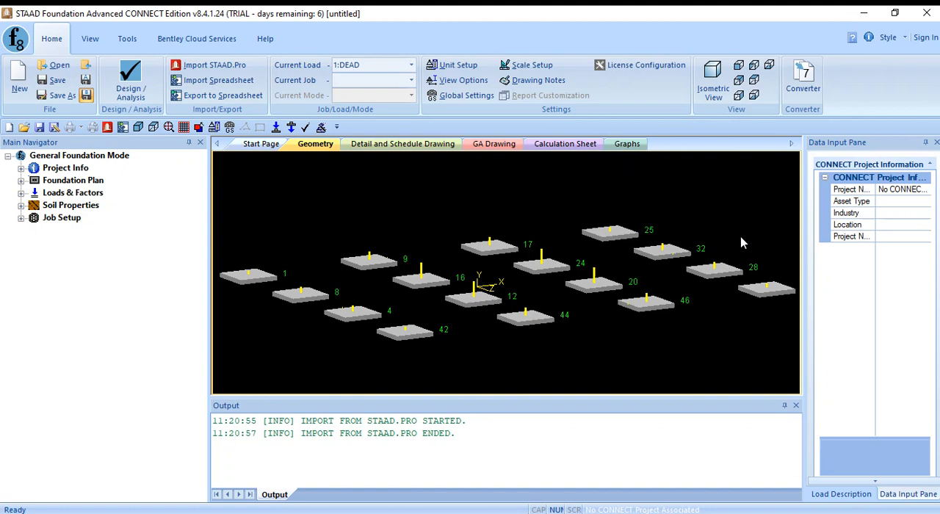
left_click(334, 214)
left_click(458, 67)
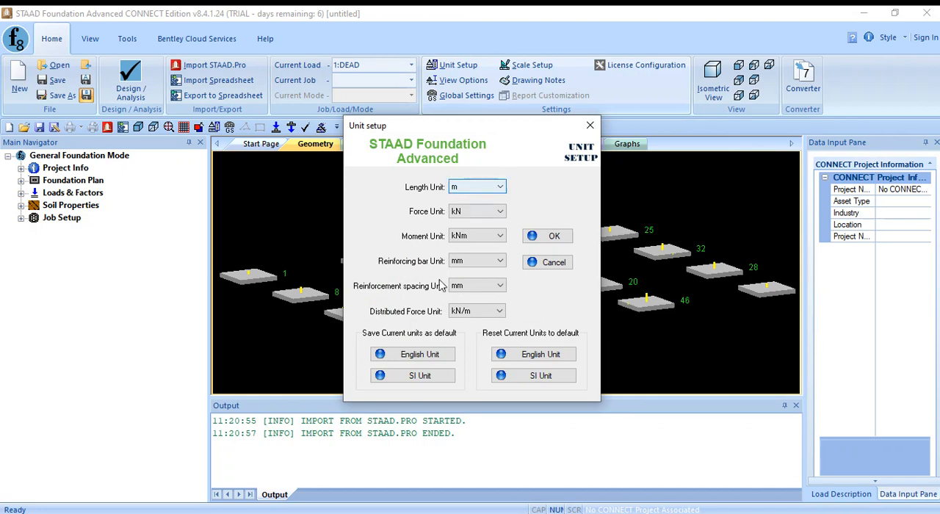
left_click(416, 379)
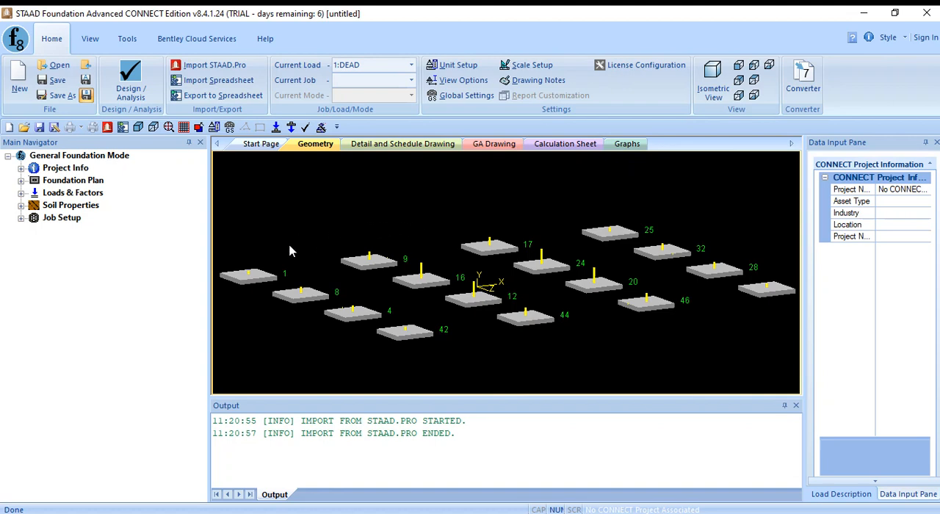
- Open the foundation plan's column dimension table and widen its pane to review the column shapes and sizes
left_click(21, 180)
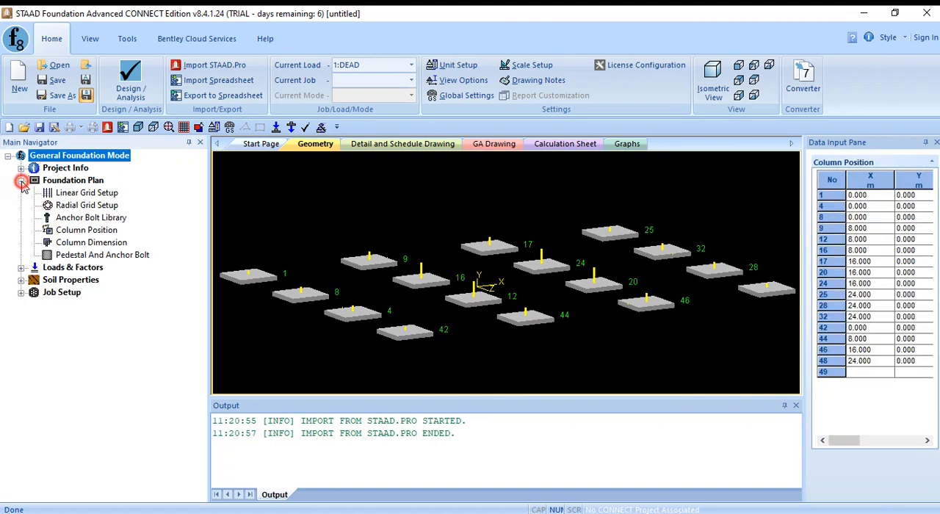
left_click(104, 247)
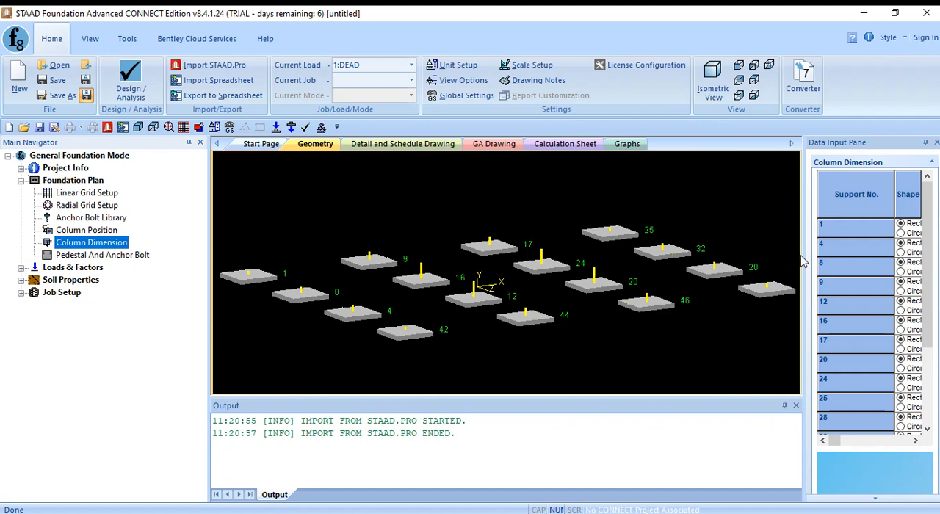
left_click_drag(803, 262, 540, 273)
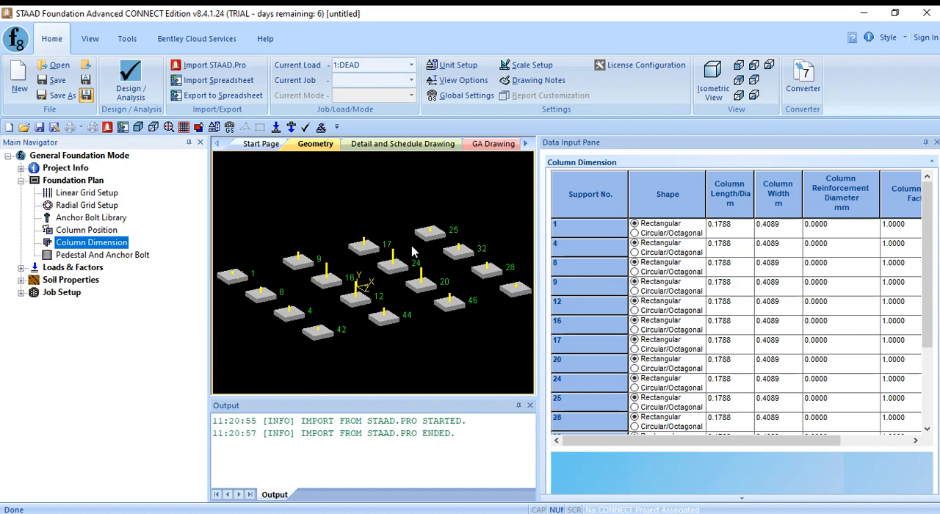
left_click(263, 241)
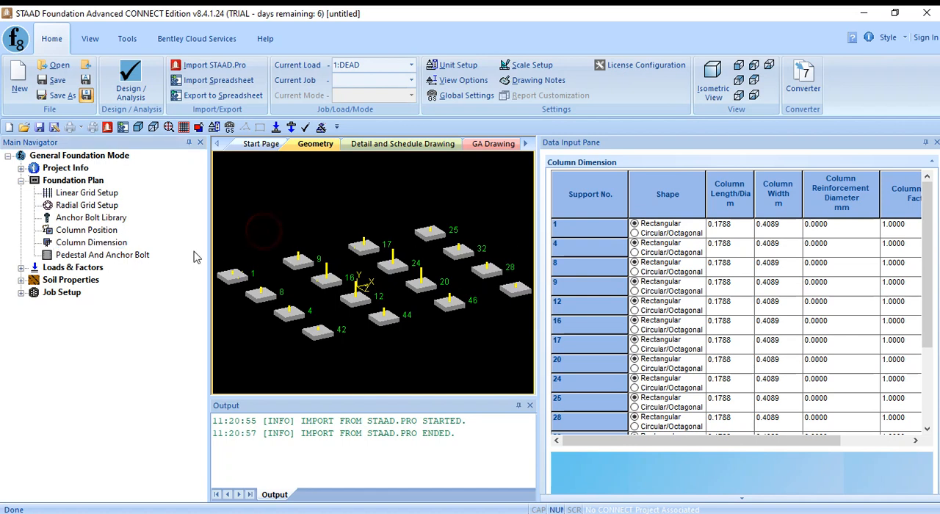
- Try including a pedestal at support 1 in the foundation plan, and set it back to No
left_click(103, 256)
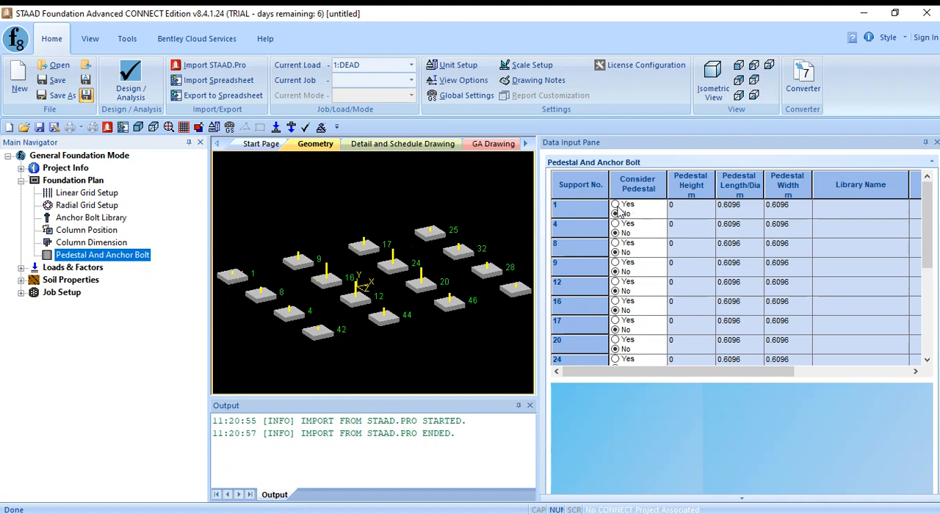
left_click(615, 204)
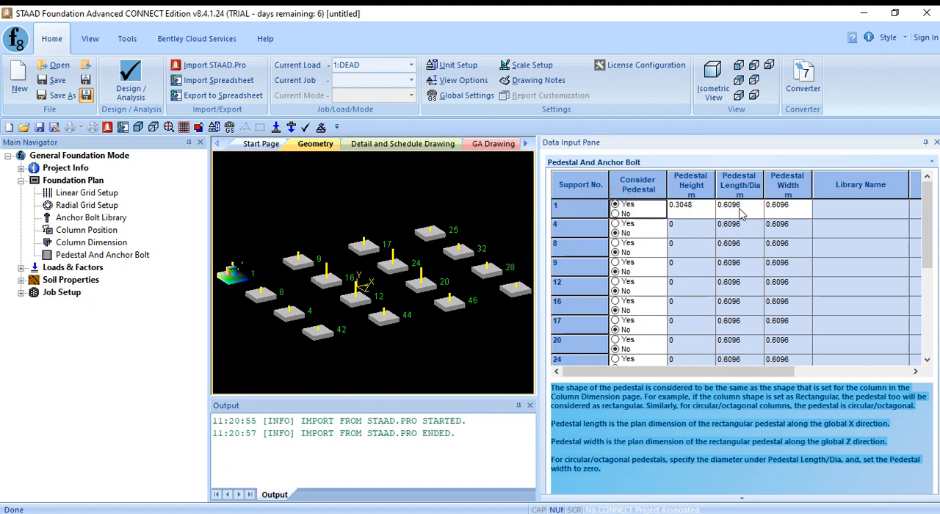
left_click(615, 214)
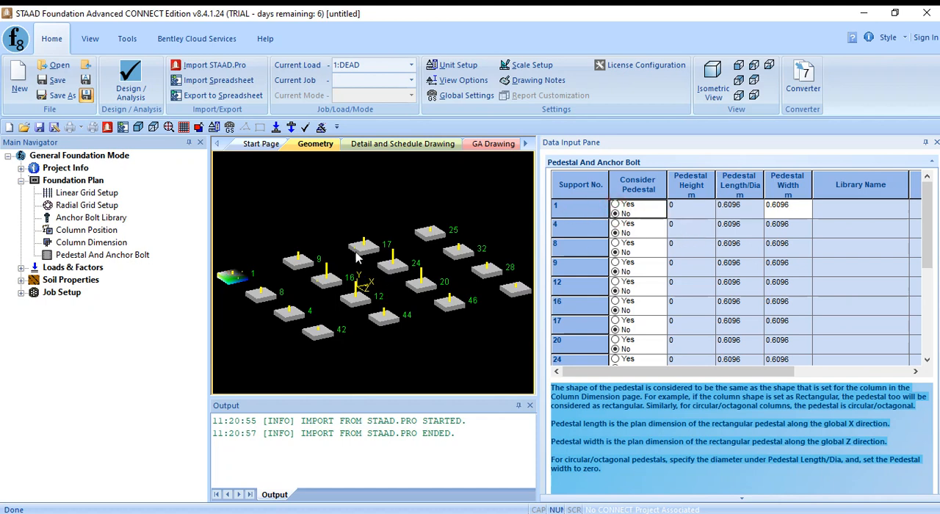
left_click(326, 226)
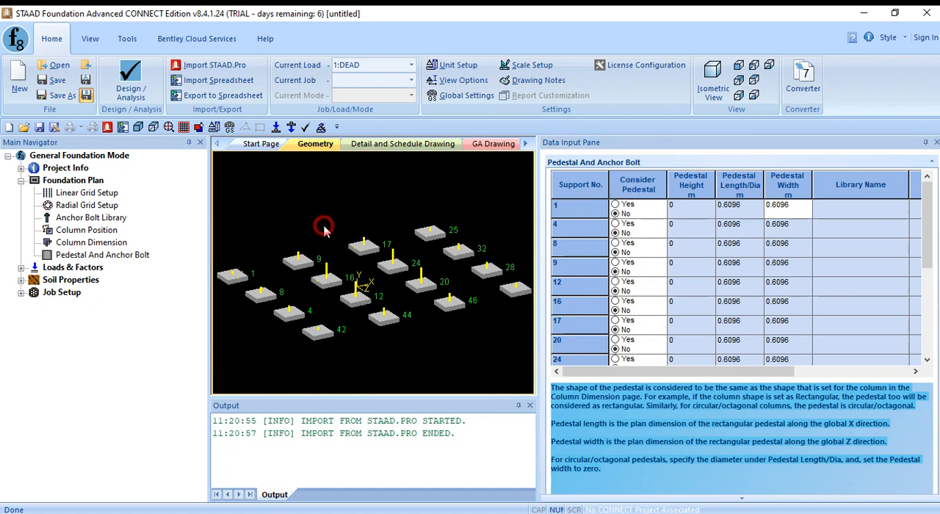
left_click(22, 180)
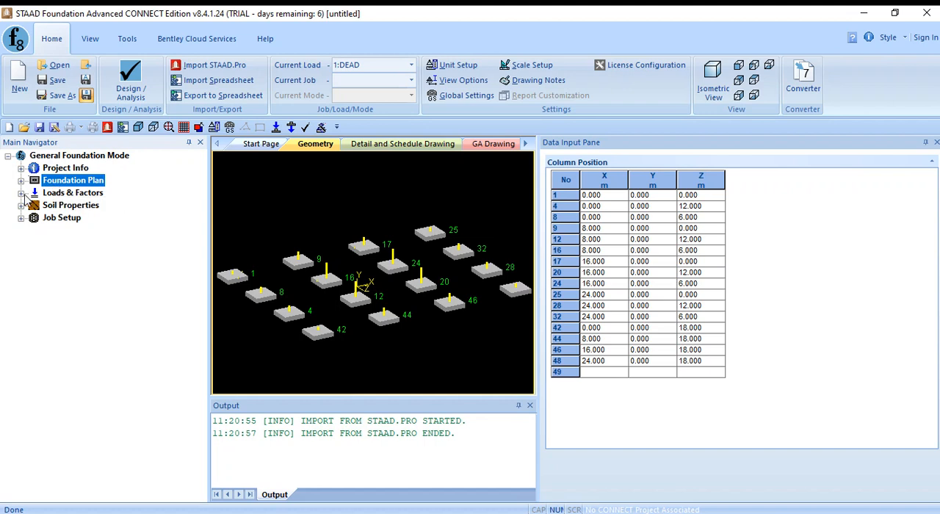
- Start generating load combinations and set the load combination table to ASCE 7-10
left_click(25, 195)
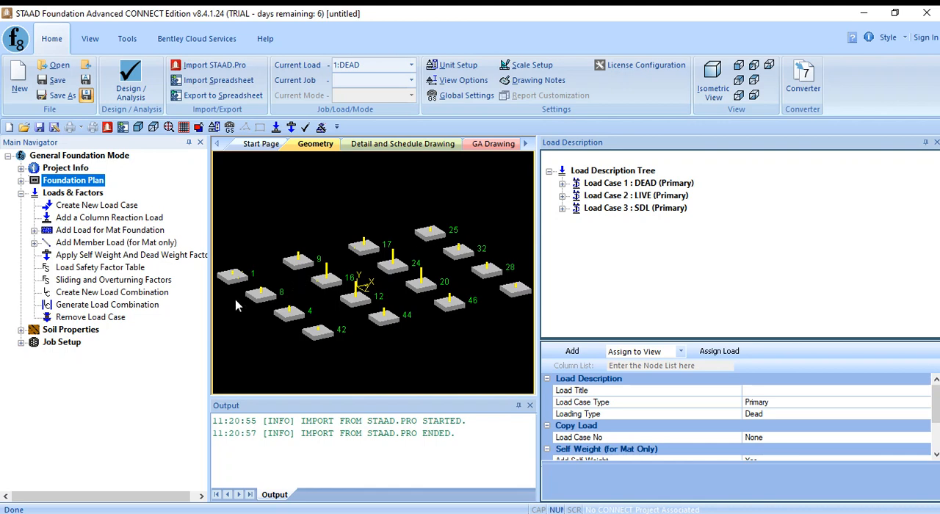
left_click(103, 310)
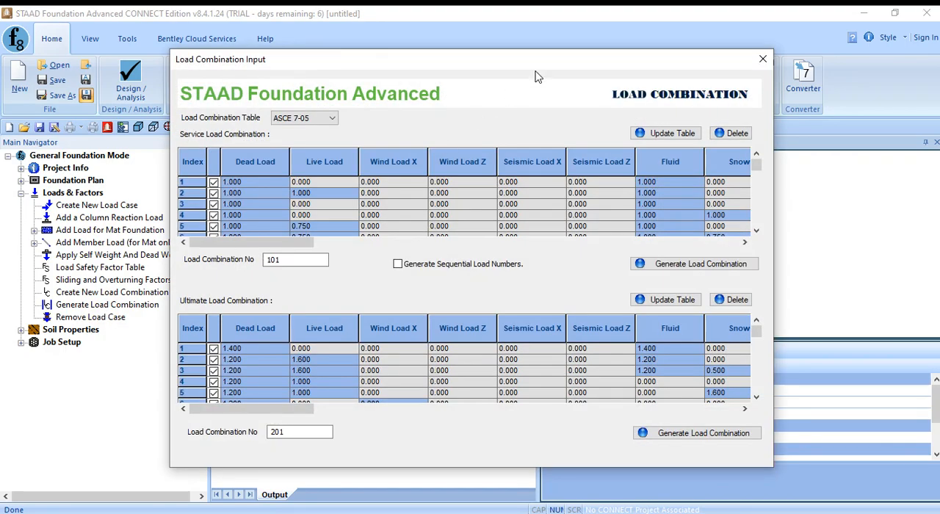
left_click_drag(535, 76, 337, 75)
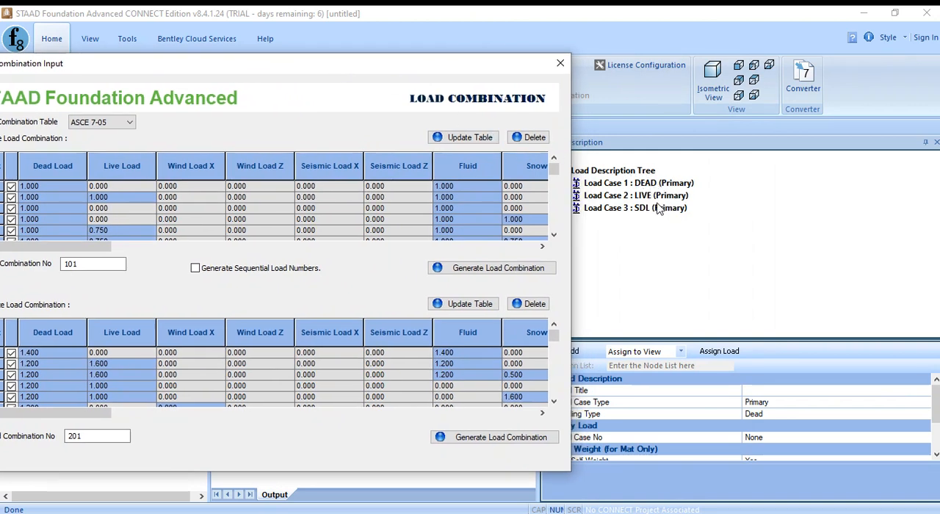
left_click_drag(475, 70, 576, 88)
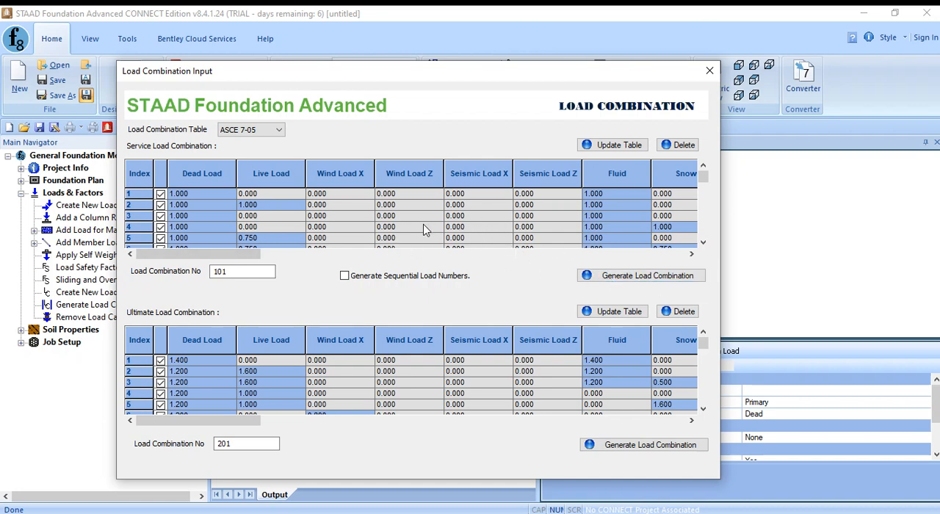
left_click(269, 132)
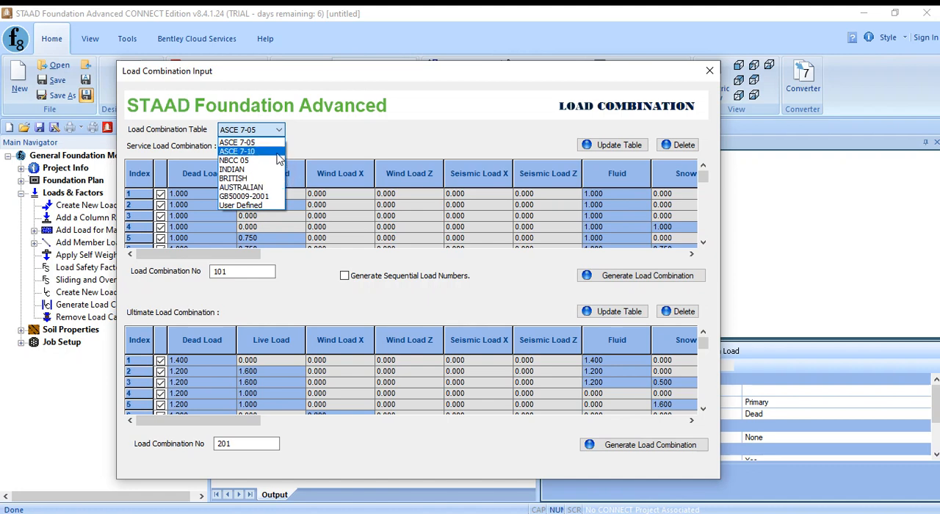
left_click(250, 151)
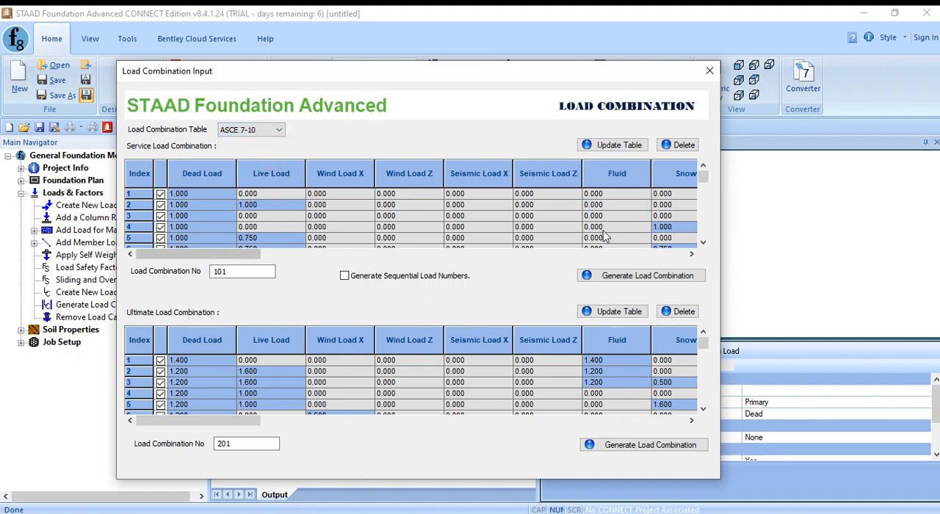
- Generate the service load combinations numbered from 101 and the ultimate load combinations numbered from 201
left_click(464, 82)
left_click_drag(459, 75, 486, 35)
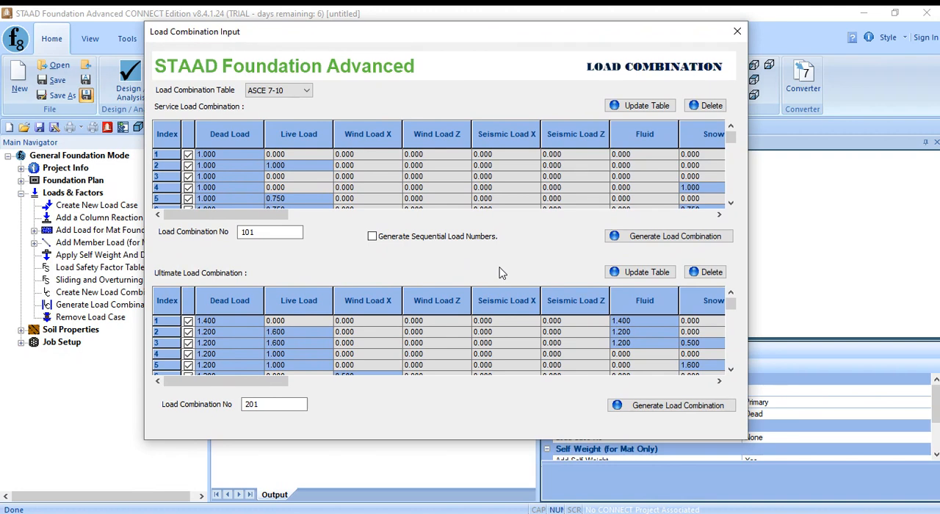
left_click(661, 241)
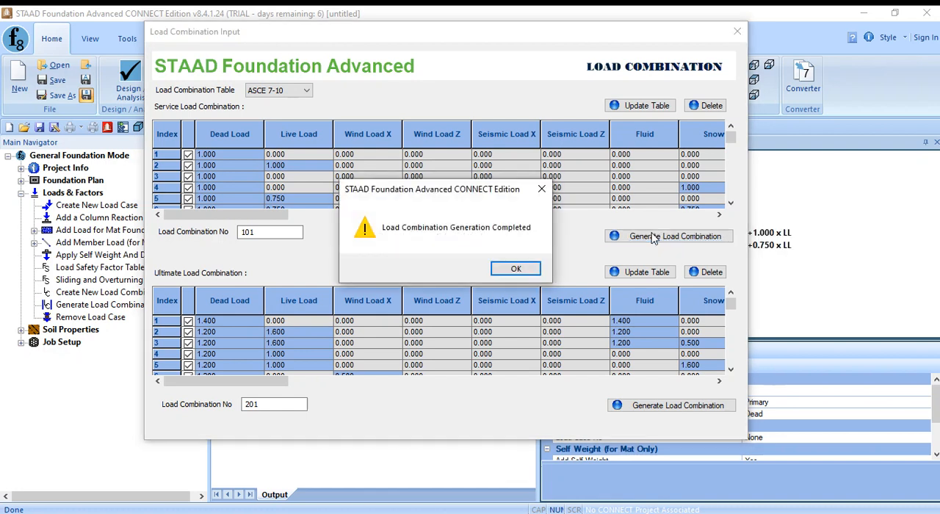
left_click(528, 269)
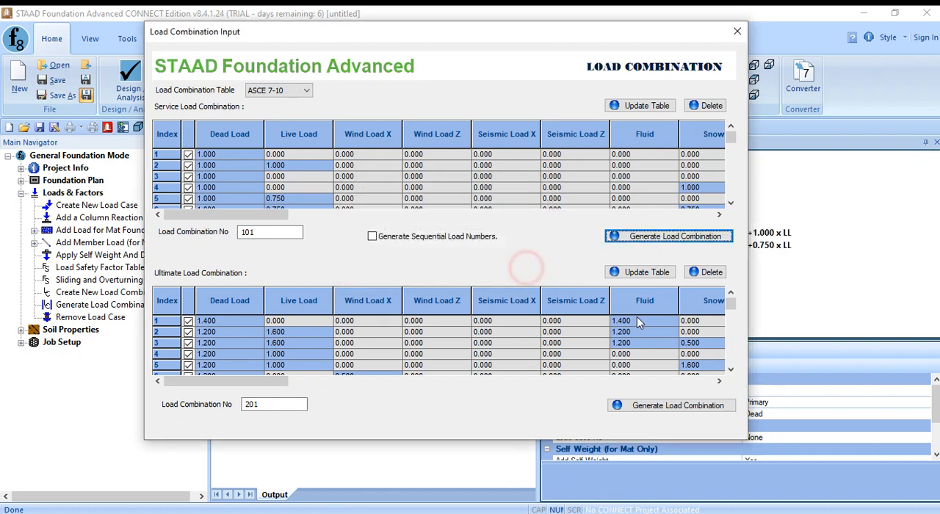
left_click(661, 410)
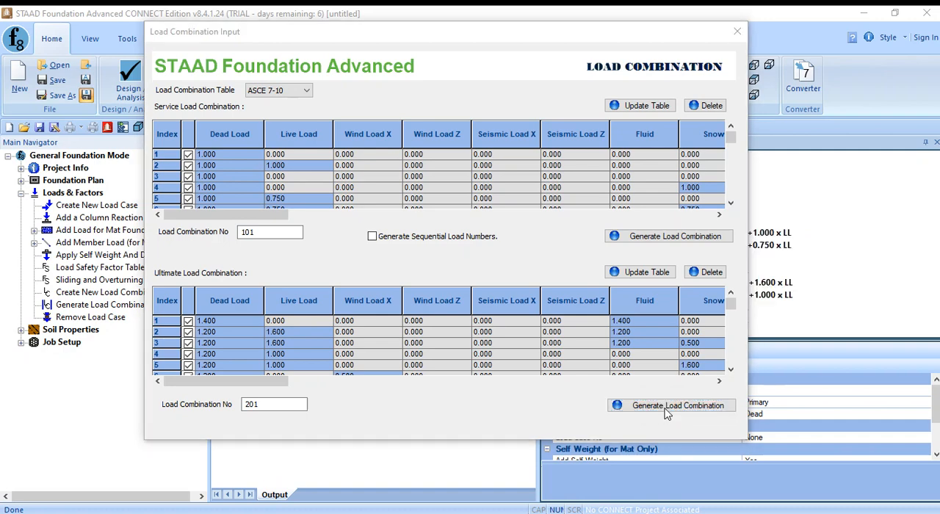
left_click(520, 269)
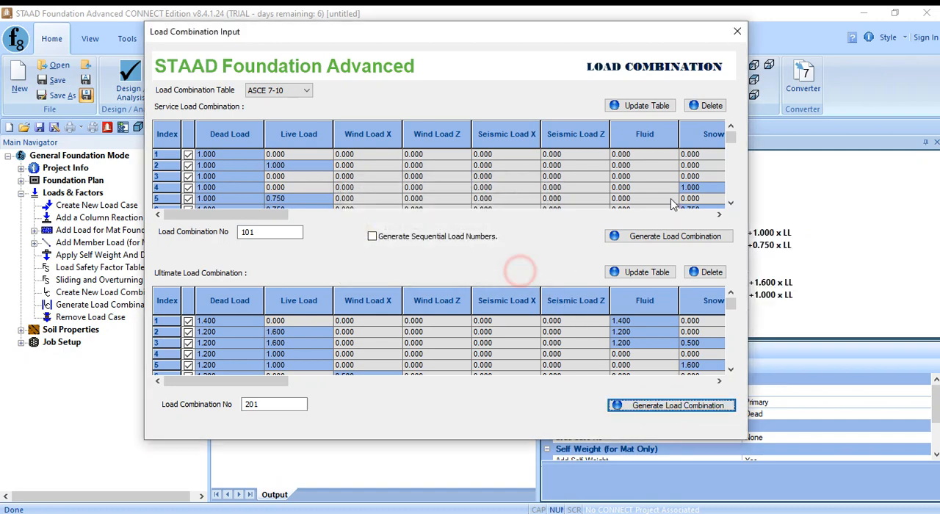
left_click(737, 32)
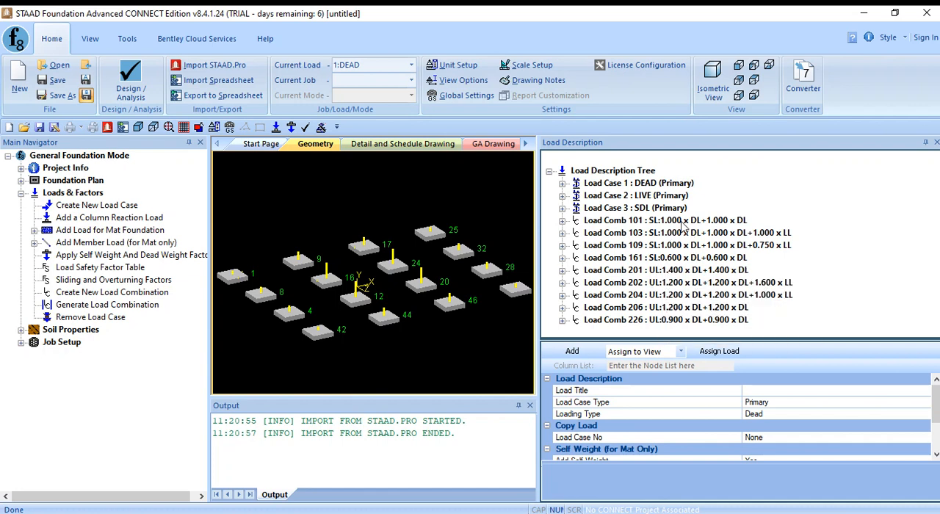
- Examine the descriptions of the LIVE and DEAD primary load cases
left_click(752, 195)
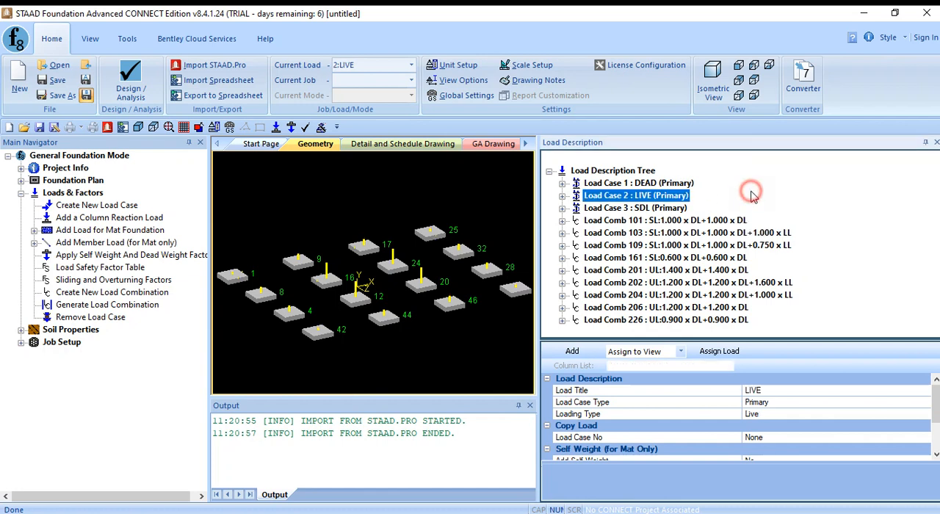
left_click(608, 184)
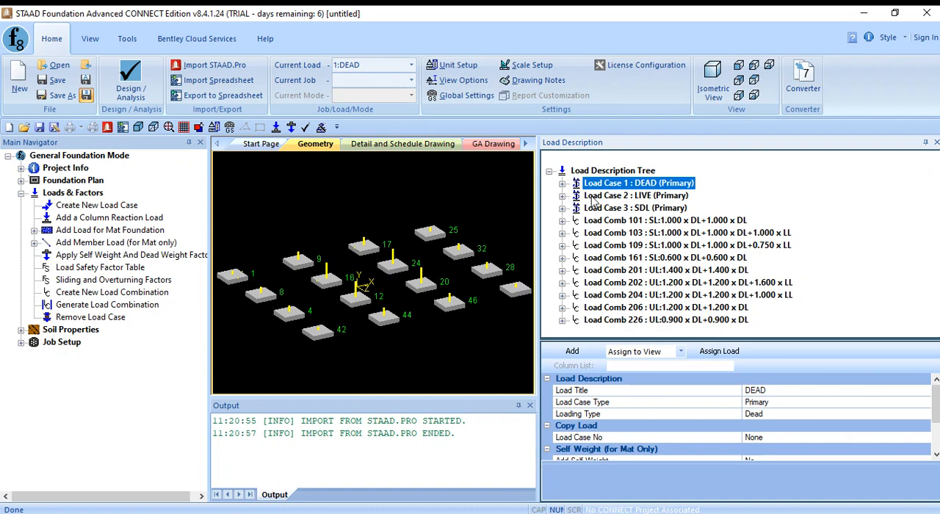
- Examine the column reaction loads of the LIVE load case, focusing on the first reaction at support 1
left_click(592, 197)
left_click(562, 195)
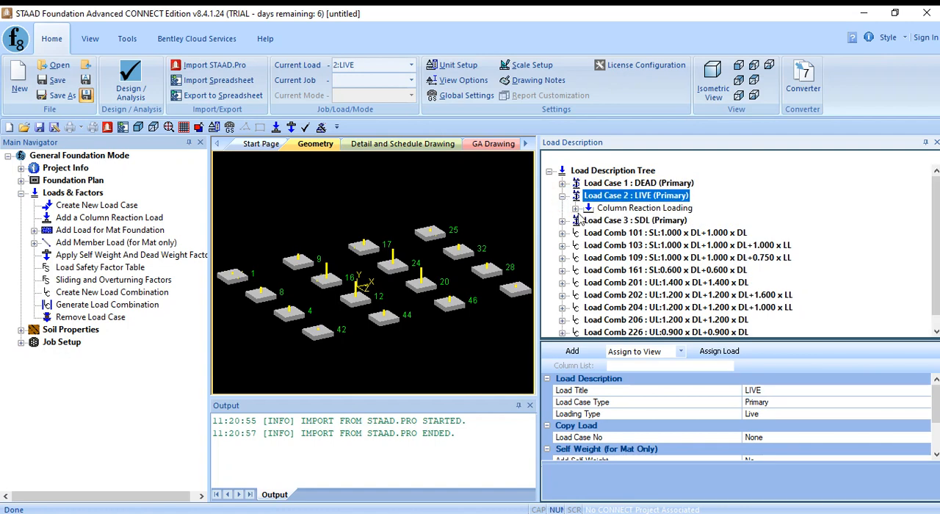
left_click(577, 207)
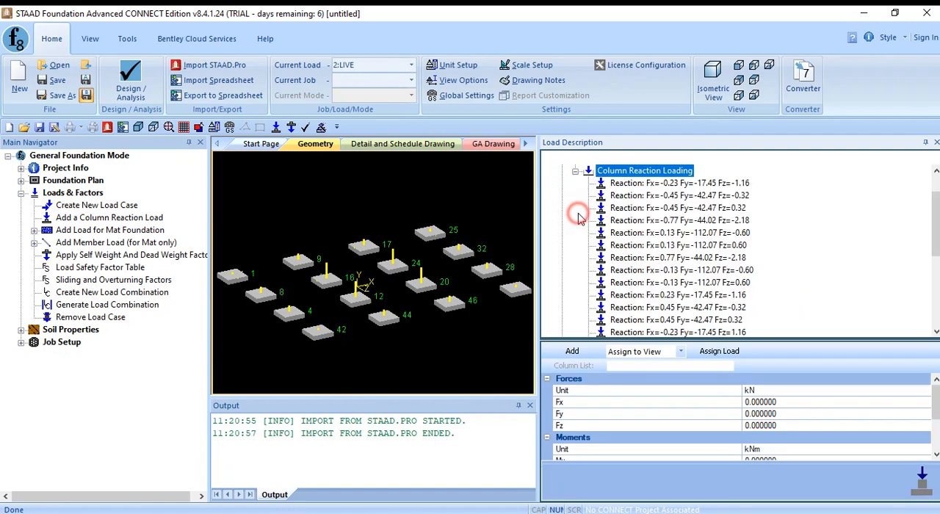
left_click(625, 183)
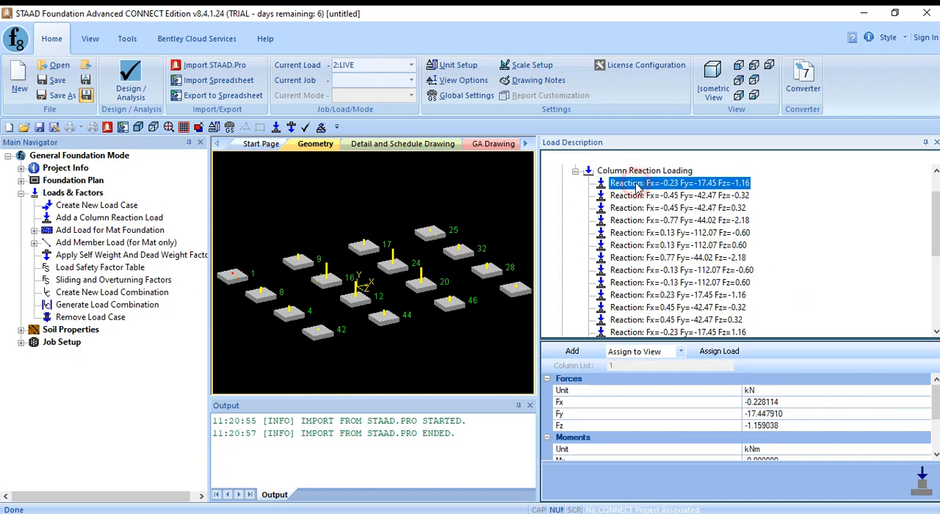
left_click(623, 195)
left_click(620, 184)
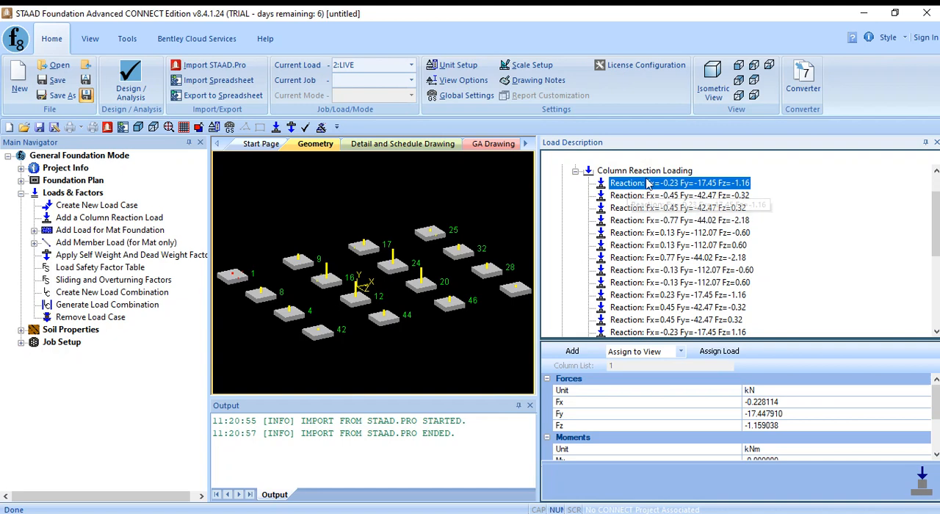
left_click(624, 195)
left_click(622, 184)
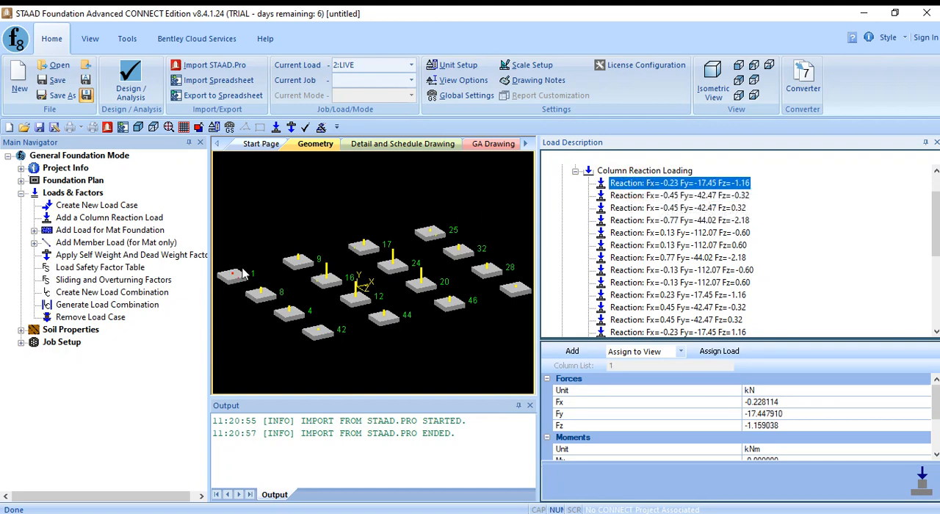
left_click(644, 195)
left_click(632, 185)
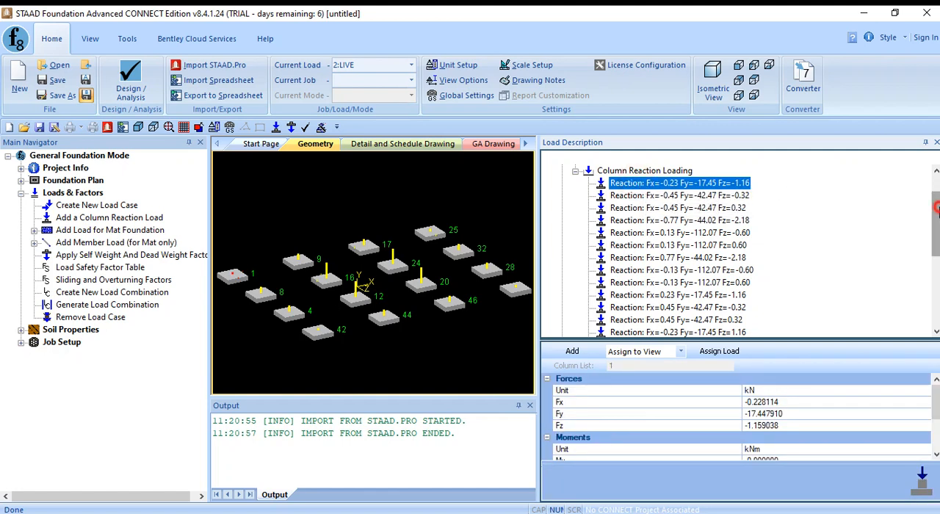
scroll(934, 195, "up", 1)
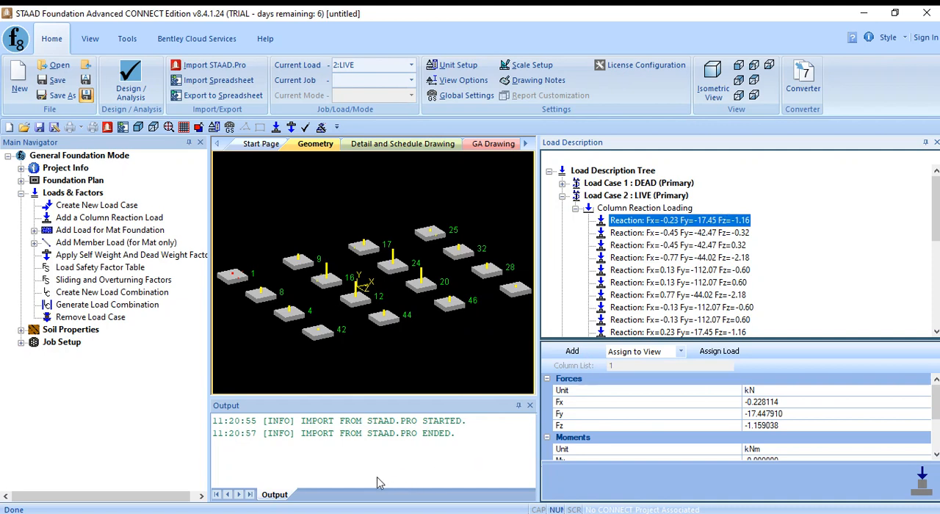
- Switch to STAAD.Pro, close the Support Reactions and Statics Check Results tables, and widen the whole-structure view across the workspace
mouse_move(294, 512)
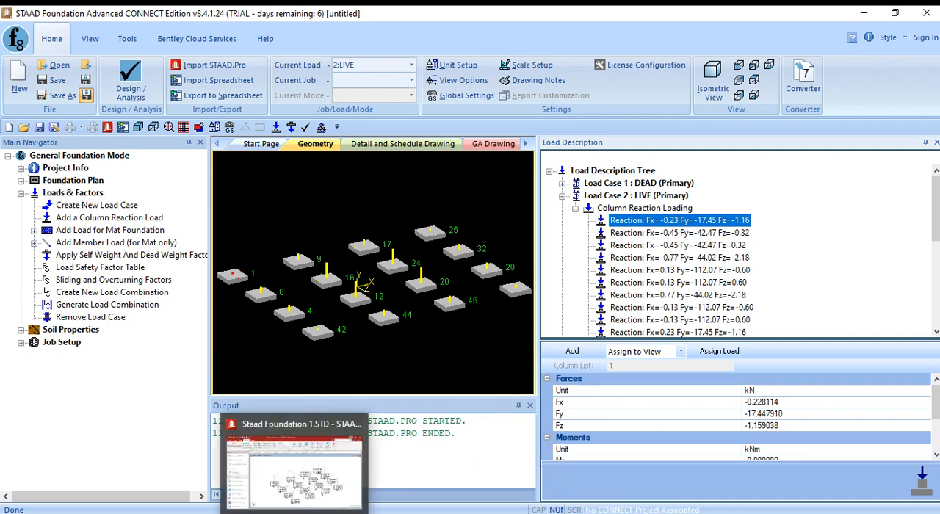
left_click(293, 470)
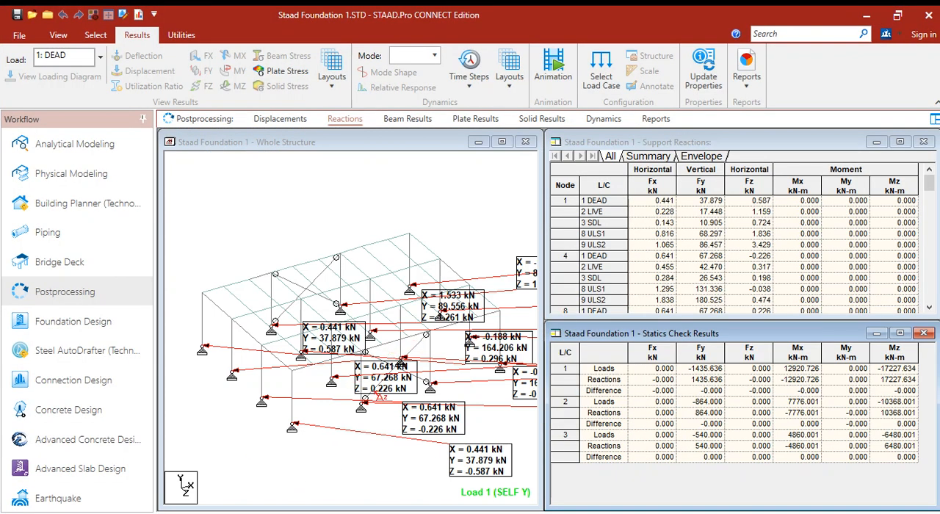
left_click(923, 141)
left_click(923, 332)
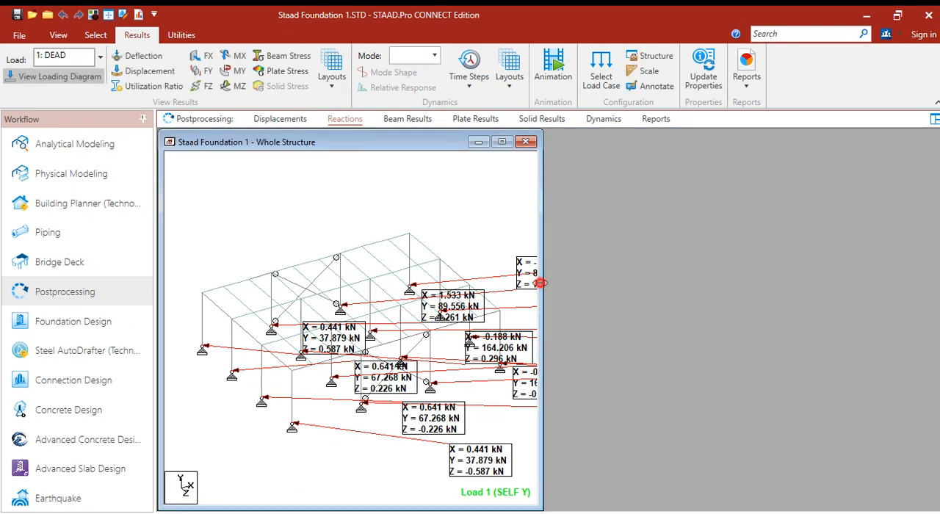
left_click_drag(542, 283, 933, 273)
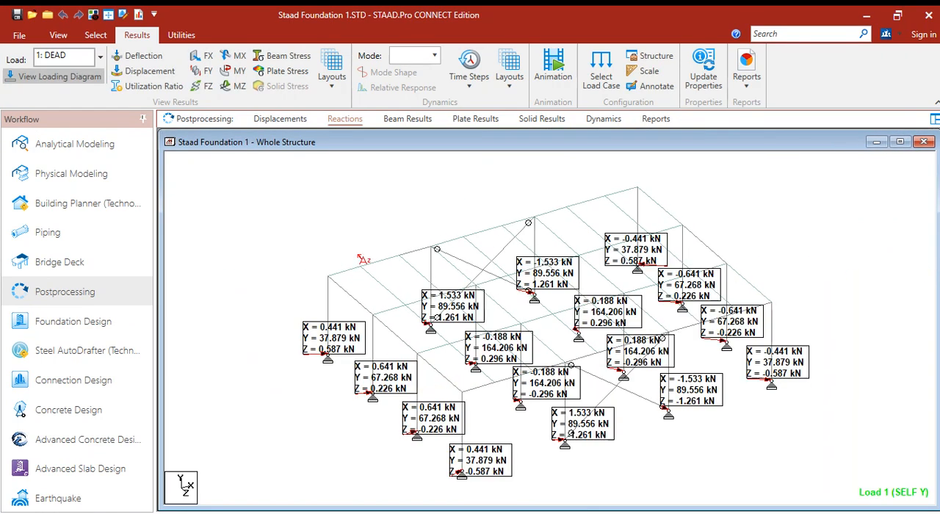
- Show the support reactions for load case 2: LIVE and move the leftmost support's reaction label clear of the model for reading
left_click(99, 57)
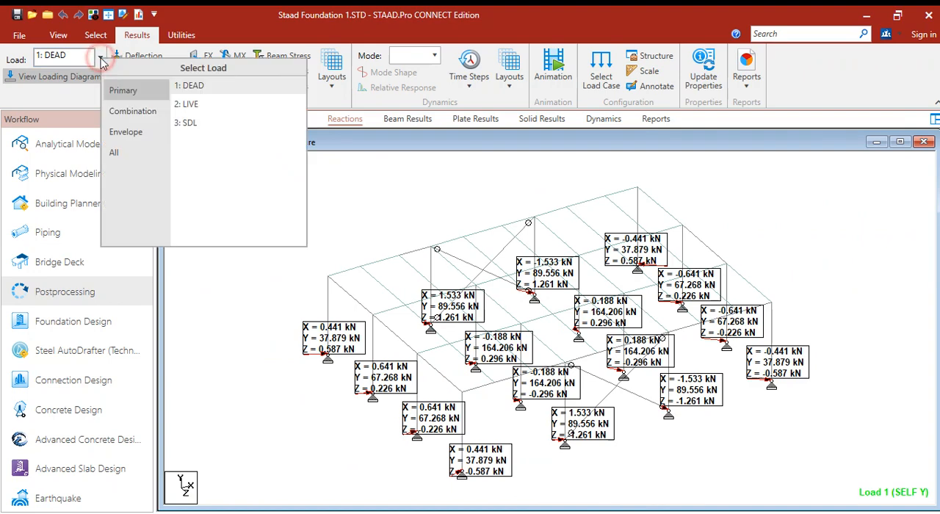
left_click(186, 104)
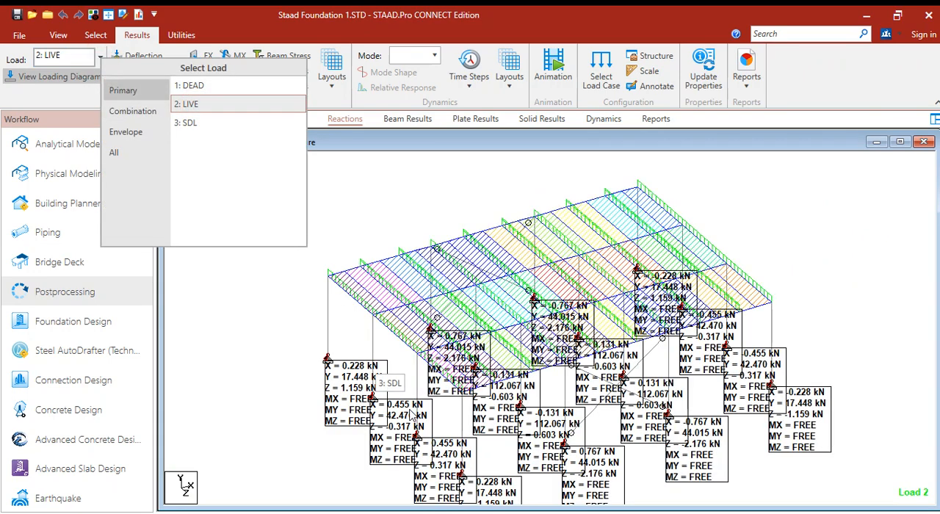
left_click(279, 324)
left_click_drag(364, 375, 327, 331)
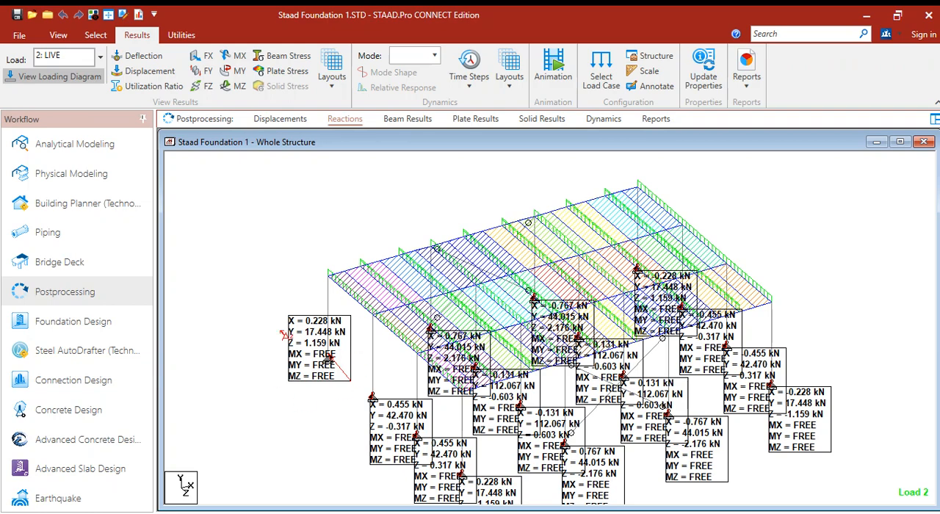
- Switch back to STAAD Foundation Advanced and collapse the column reactions and the LIVE load case in the load description tree
mouse_move(353, 506)
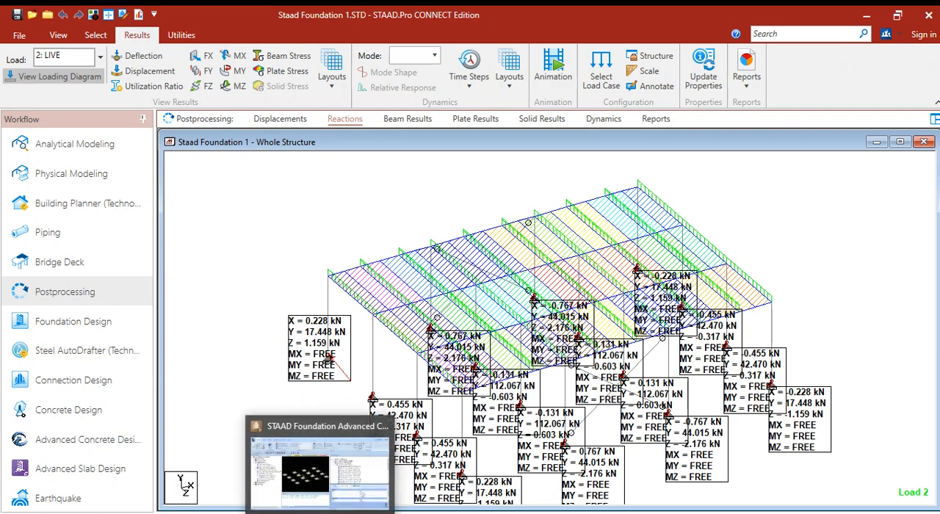
left_click(356, 468)
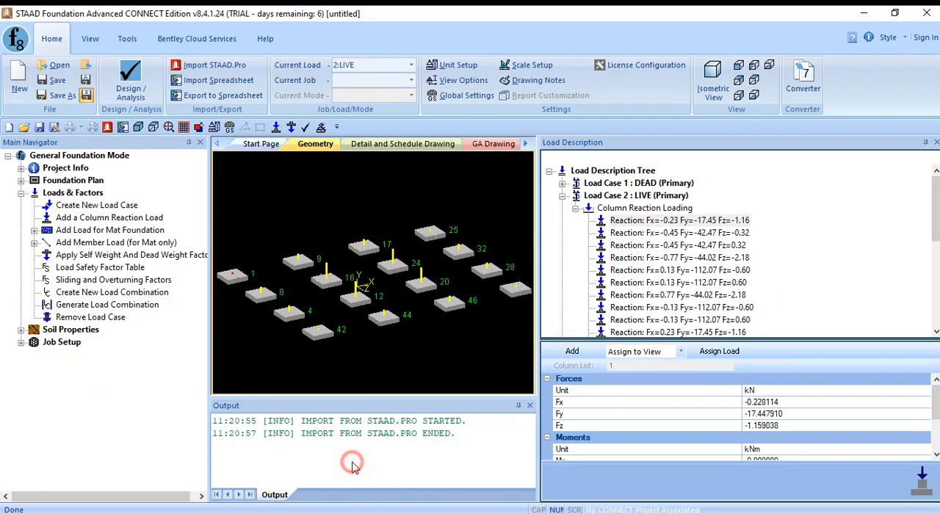
left_click(575, 209)
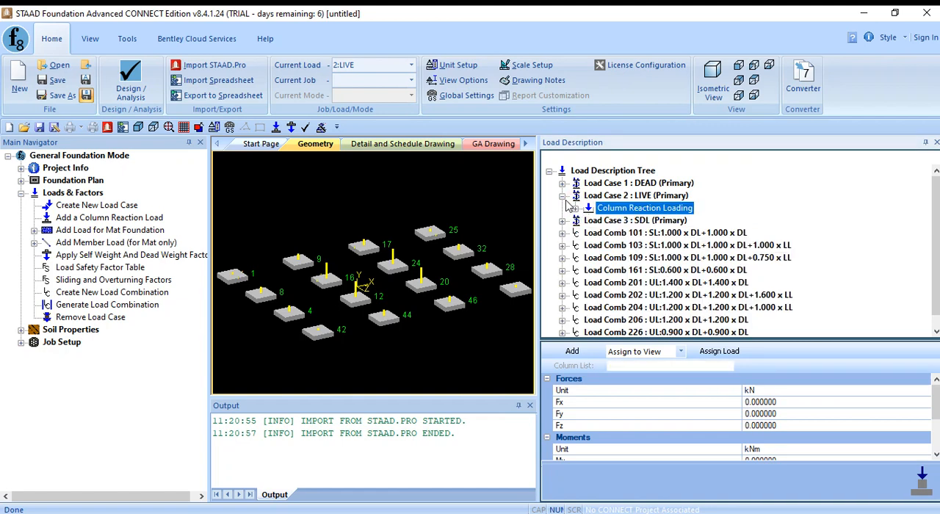
left_click(562, 196)
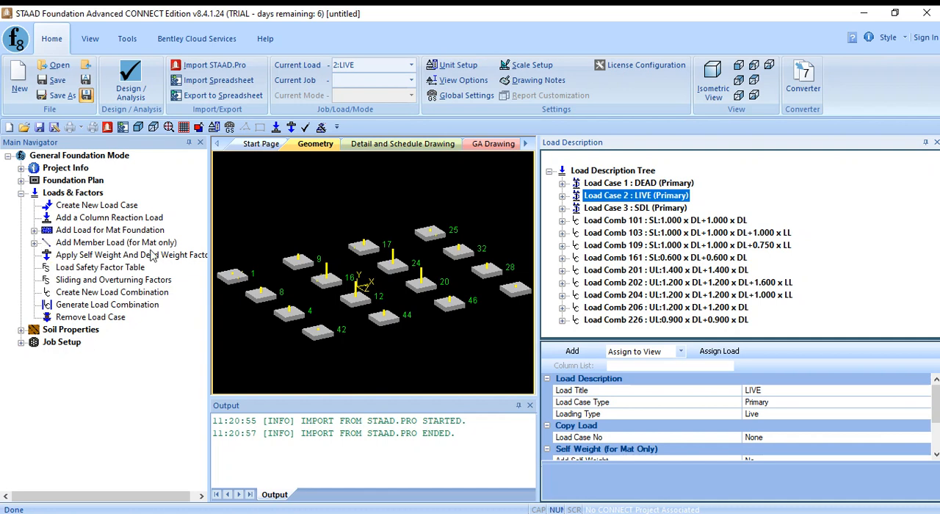
left_click(354, 210)
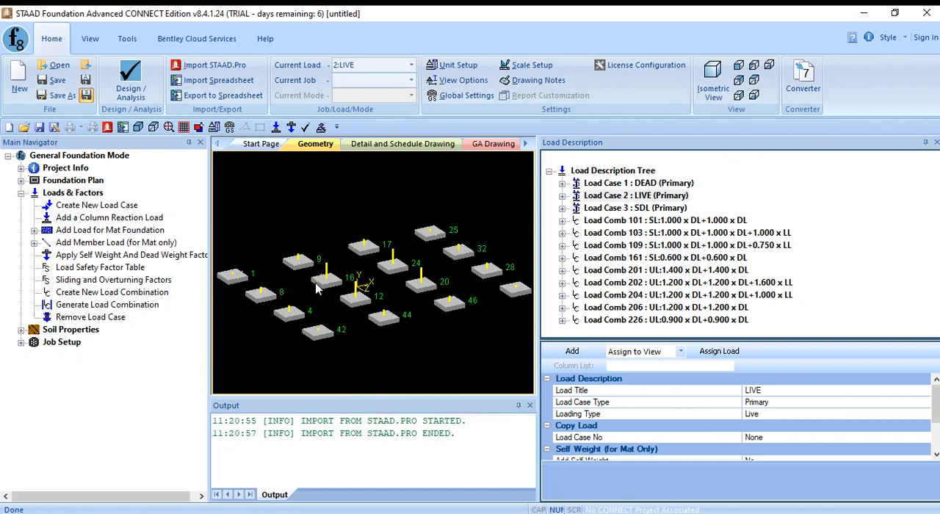
- Select the twelve perimeter supports in the foundation model, leaving the inner supports 12, 16, 20 and 24 unselected
left_click(234, 276)
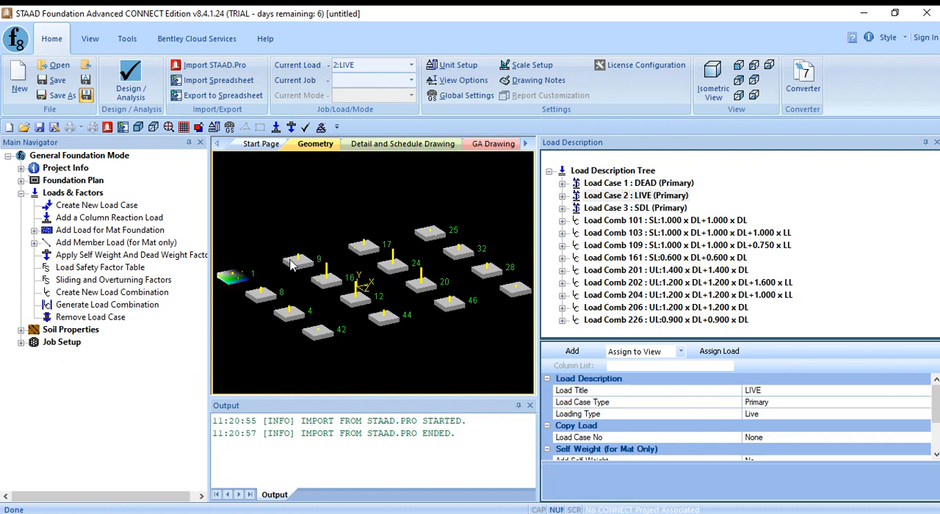
left_click(295, 262, "ctrl")
left_click(360, 248, "ctrl")
left_click(429, 235, "ctrl")
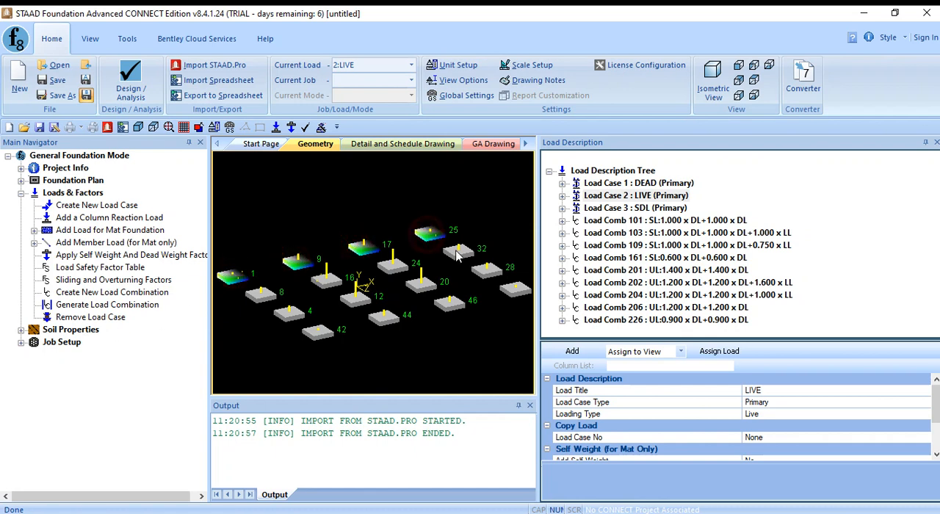
left_click(455, 253, "ctrl")
left_click(486, 270, "ctrl")
left_click(514, 289, "ctrl")
left_click(449, 302, "ctrl")
left_click(390, 318, "ctrl")
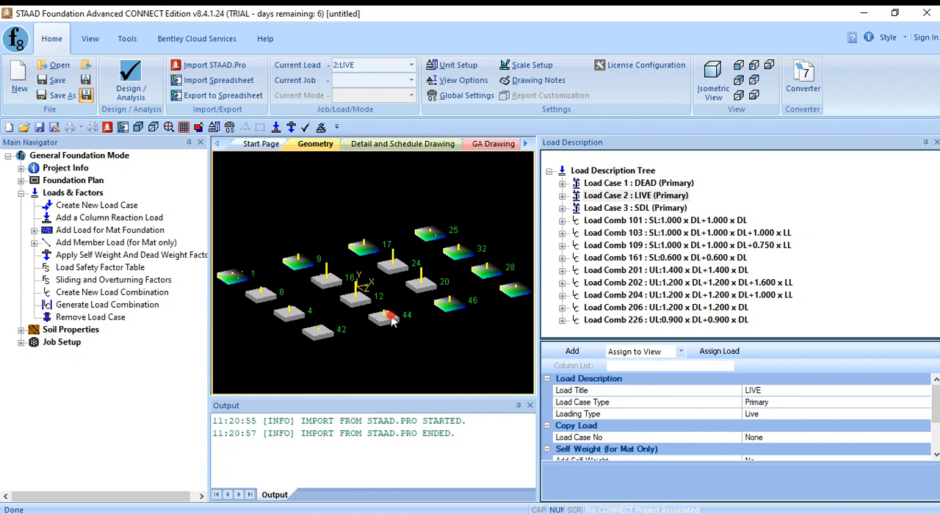
left_click(318, 332, "ctrl")
left_click(289, 313, "ctrl")
left_click(261, 294, "ctrl")
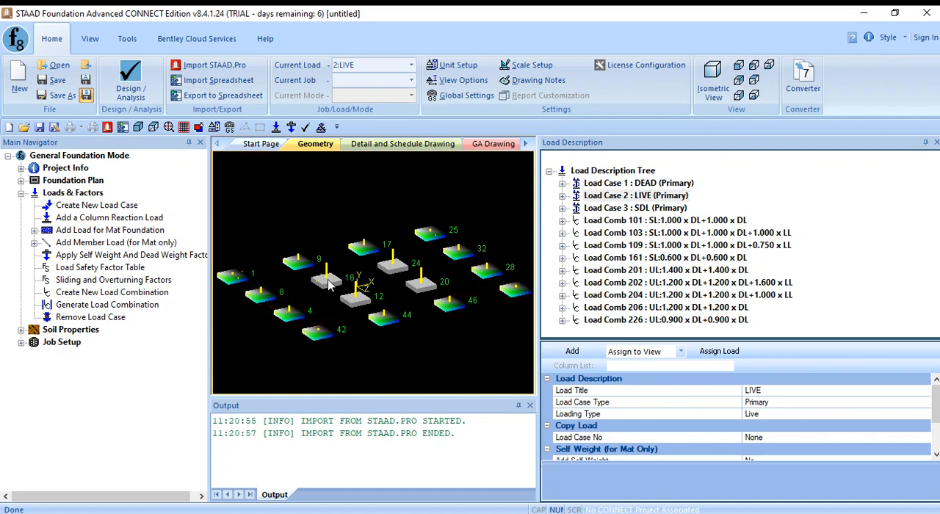
- Start a new foundation job of type Isolated and name it "Isolated Foundation"
left_click(22, 342)
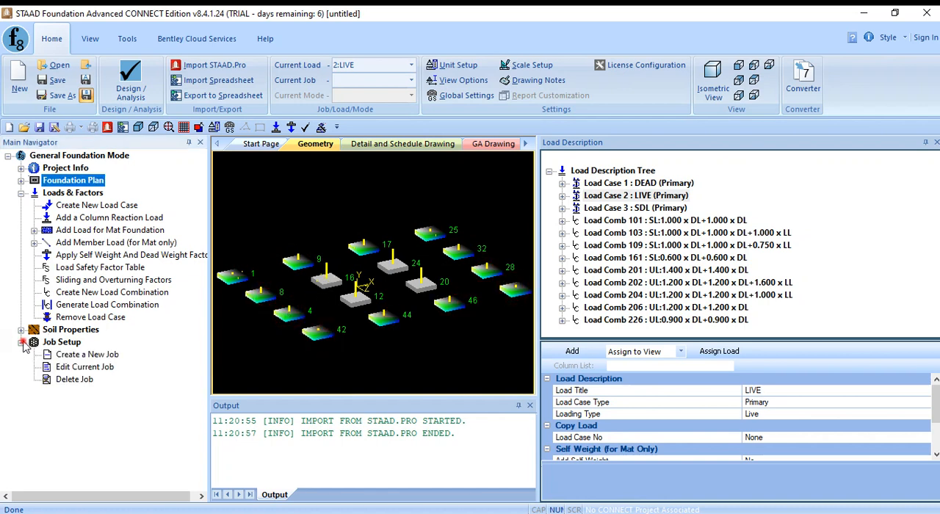
left_click(88, 356)
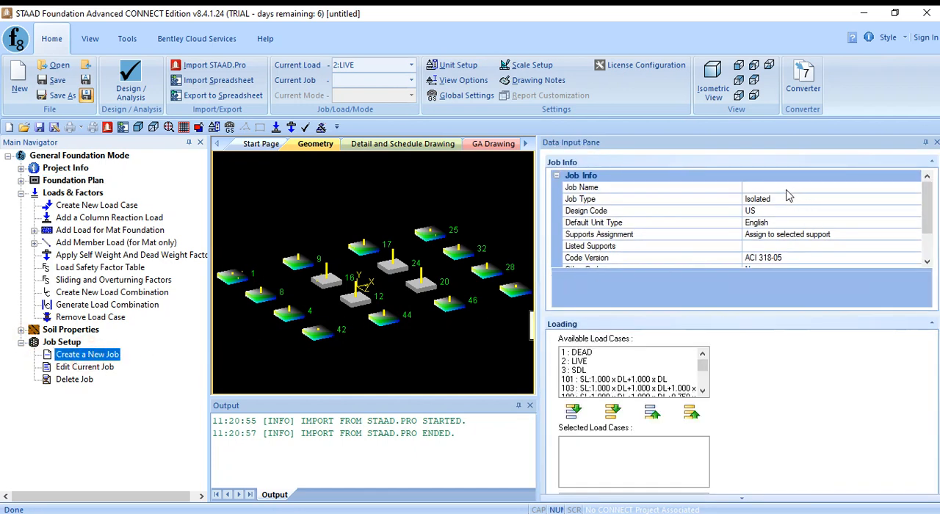
left_click(841, 202)
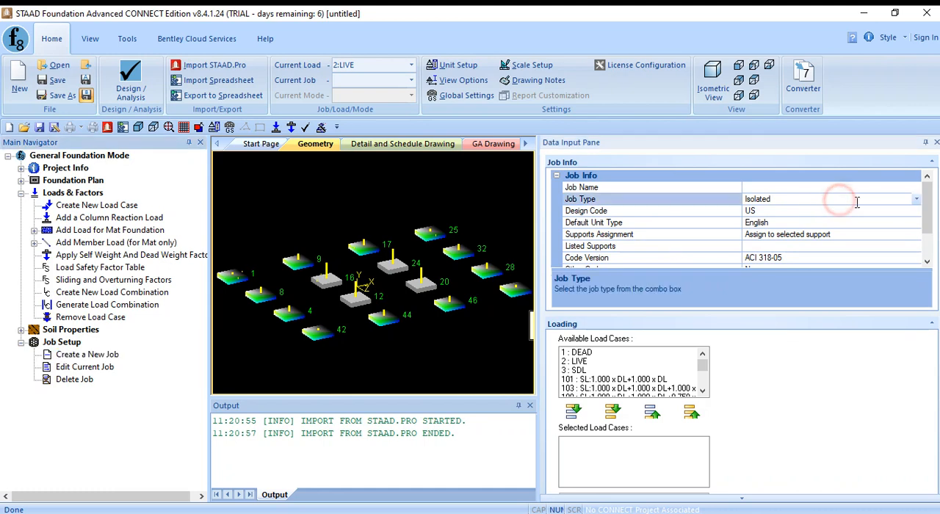
left_click(916, 199)
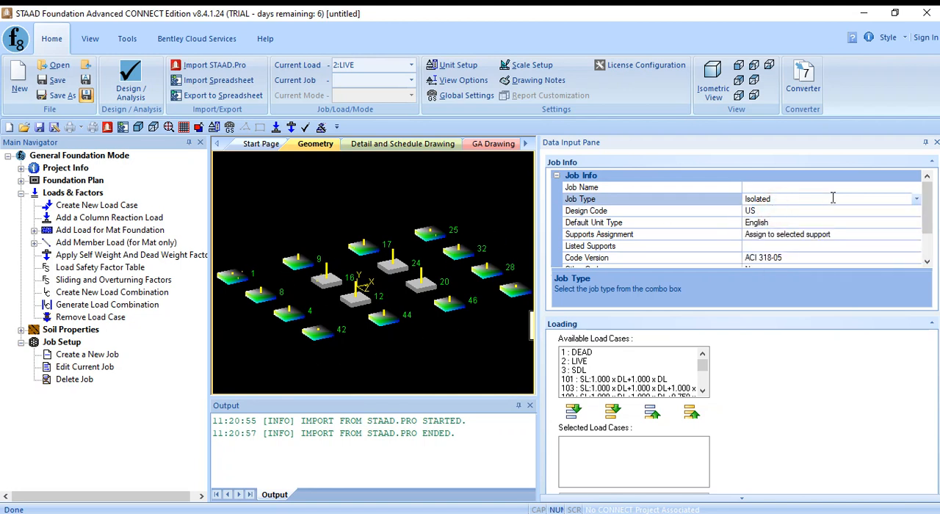
left_click(784, 187)
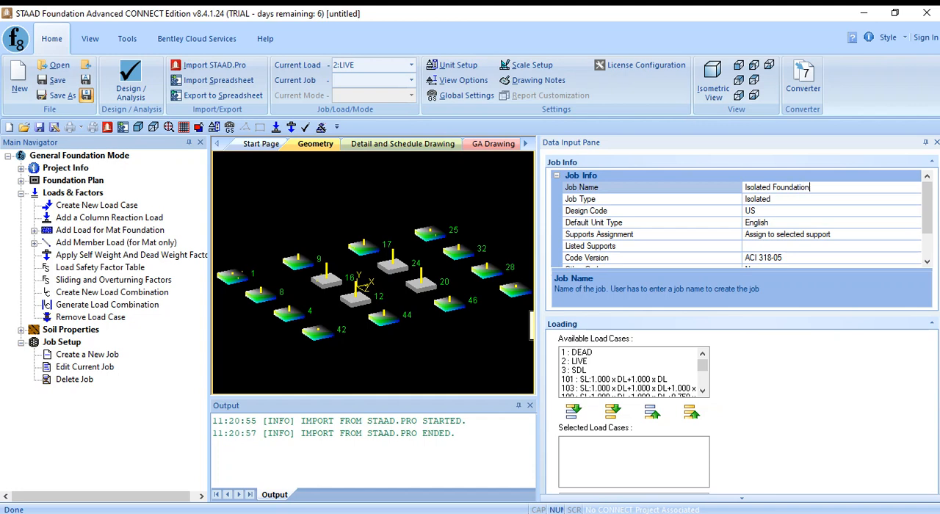
- Keep the job's US design code, and set its default unit type to SI and its code version to ACI 318-11
left_click(807, 211)
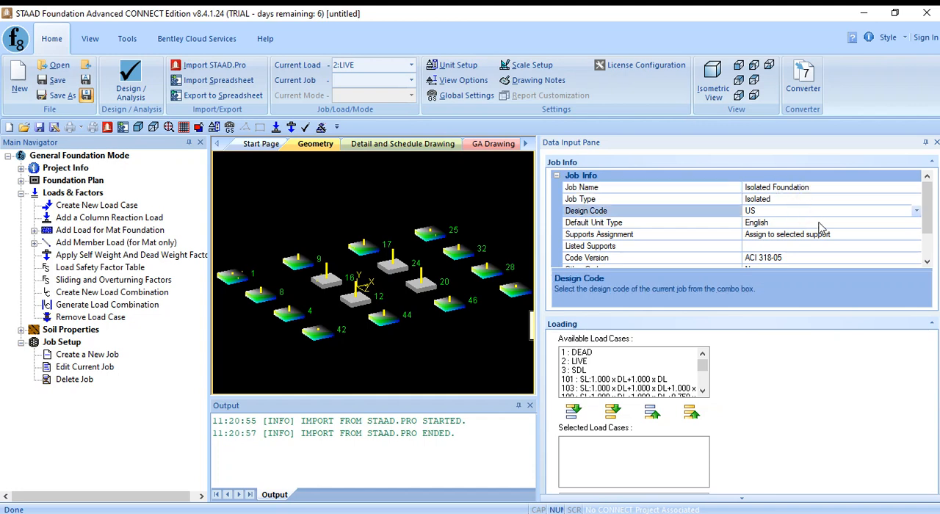
left_click(822, 224)
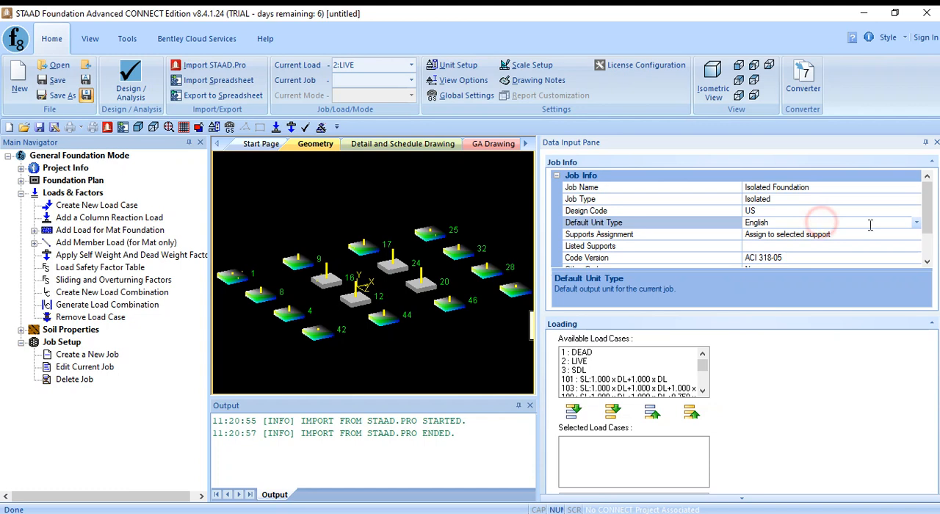
left_click(917, 226)
left_click(864, 246)
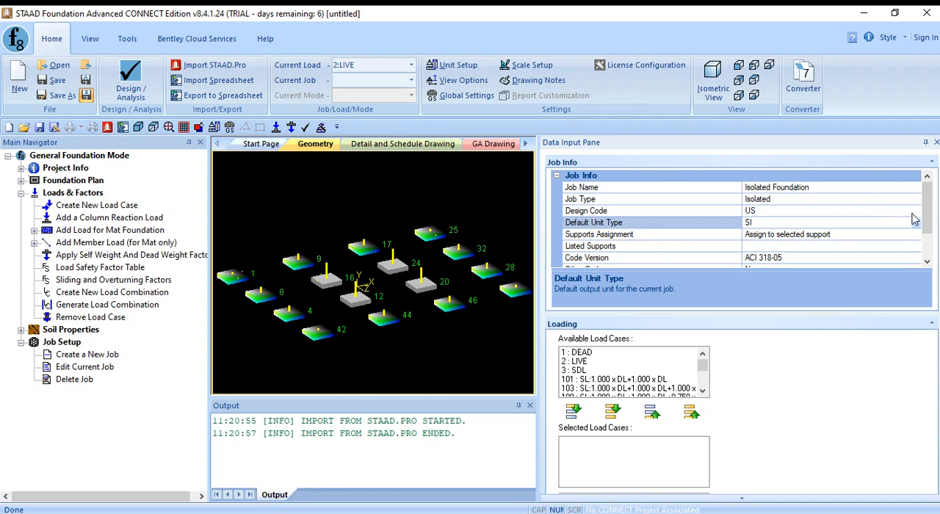
left_click_drag(930, 220, 931, 246)
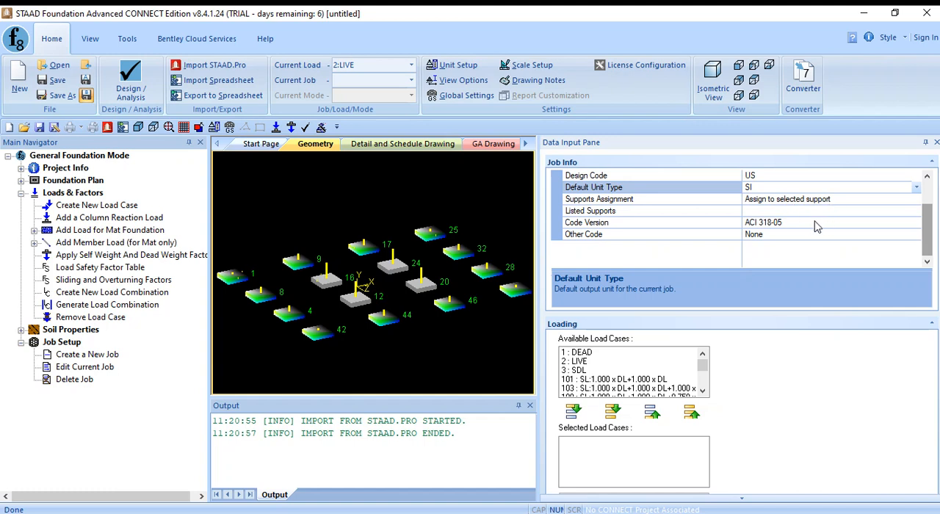
left_click(876, 225)
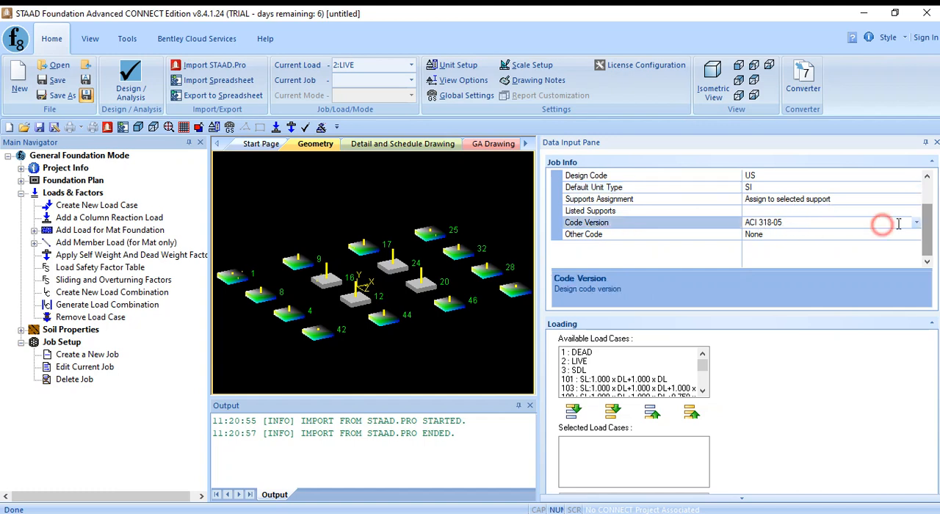
left_click(917, 223)
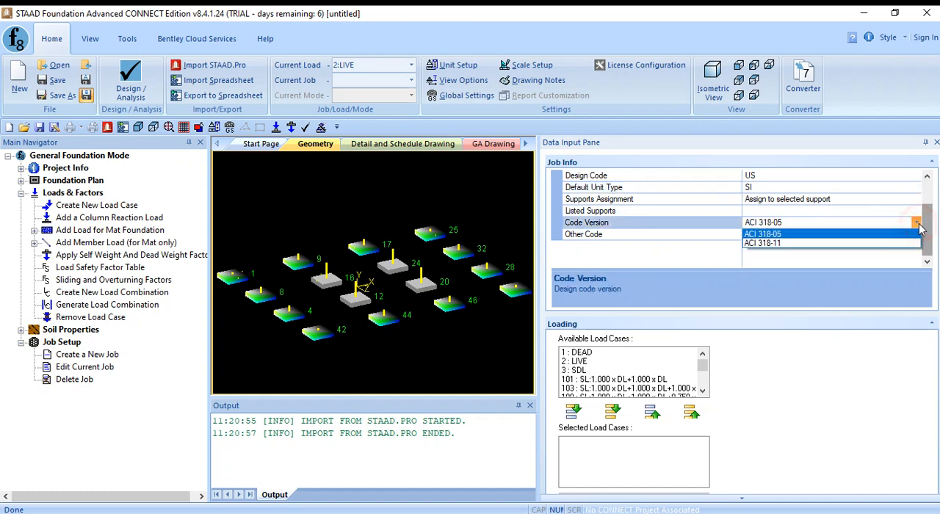
left_click(868, 243)
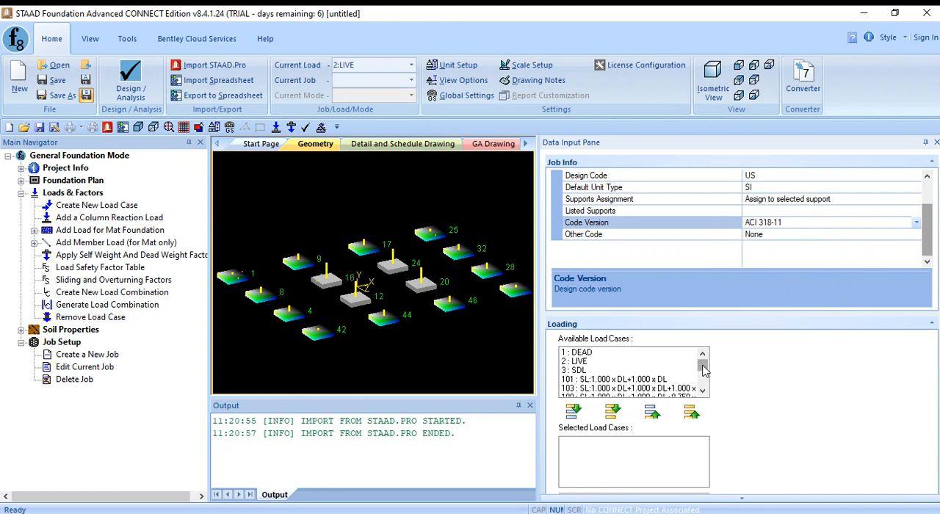
- Add all generated load combinations from 101 through 226 to the job's selected load cases, leaving DEAD, LIVE and SDL unselected
left_click(671, 379)
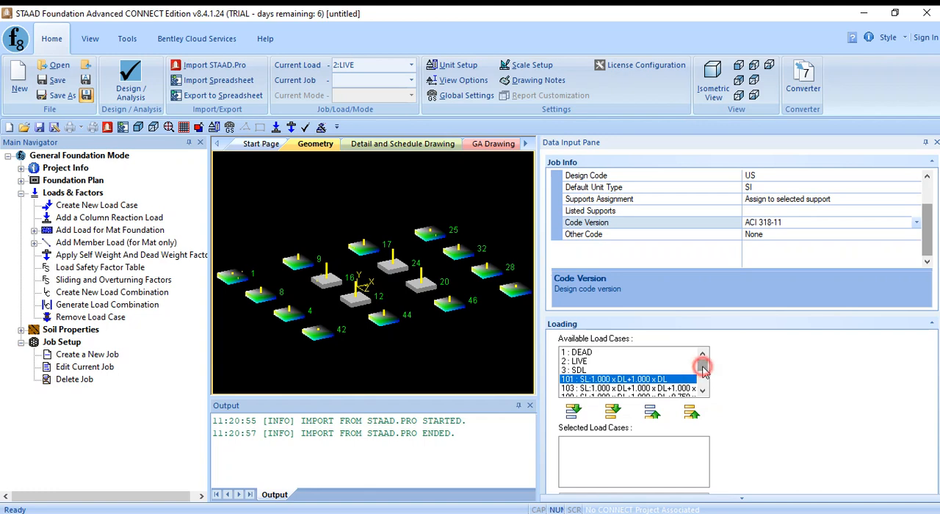
mouse_move(703, 373)
left_mouse_down()
mouse_move(703, 392)
mouse_move(707, 367)
left_mouse_up()
left_click(671, 391, "shift")
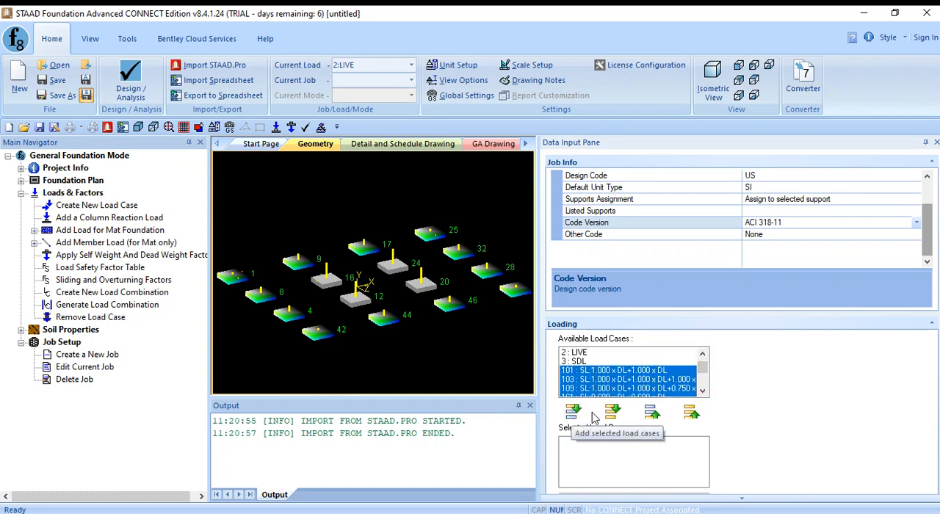
left_click_drag(707, 372, 705, 382)
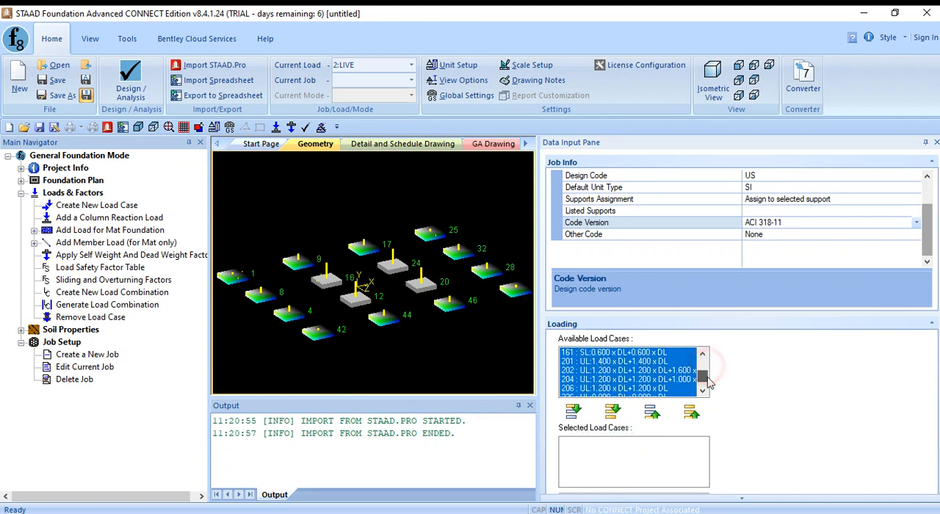
left_click(573, 413)
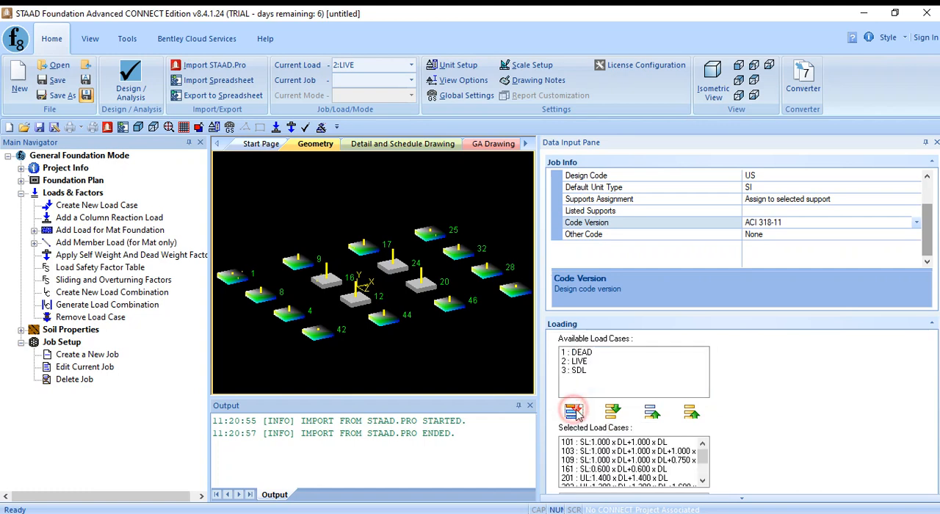
- Check the list of selected load cases and create the isolated foundation job
scroll(858, 397, "down", 1)
scroll(856, 399, "up", 1)
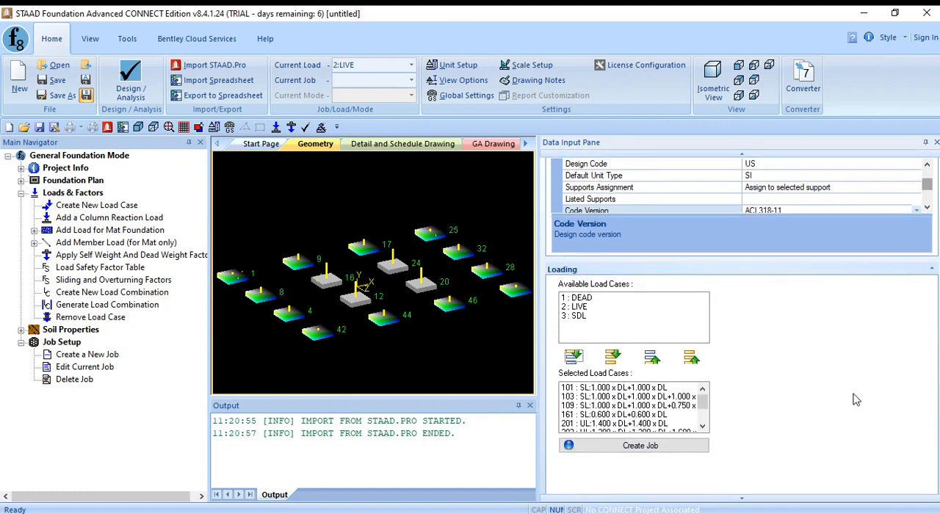
scroll(852, 398, "down", 2)
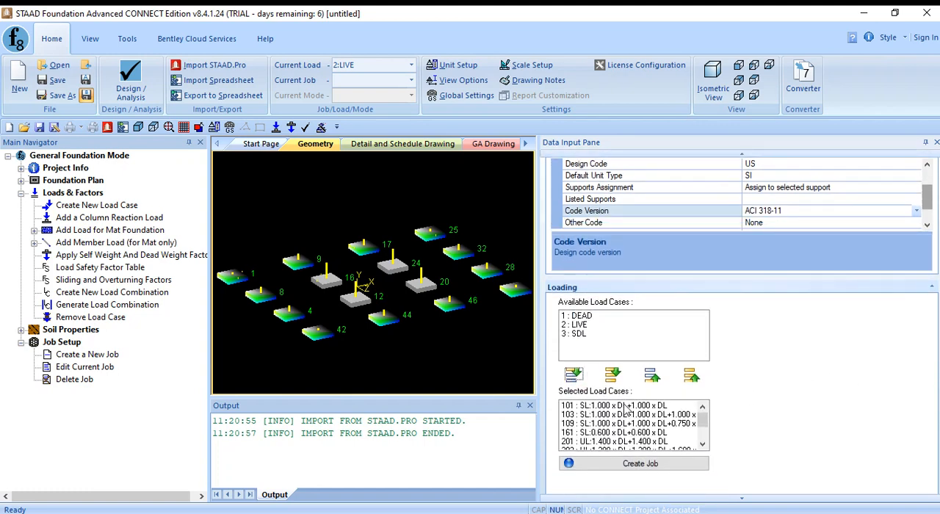
scroll(665, 434, "down", 1)
scroll(664, 433, "down", 2)
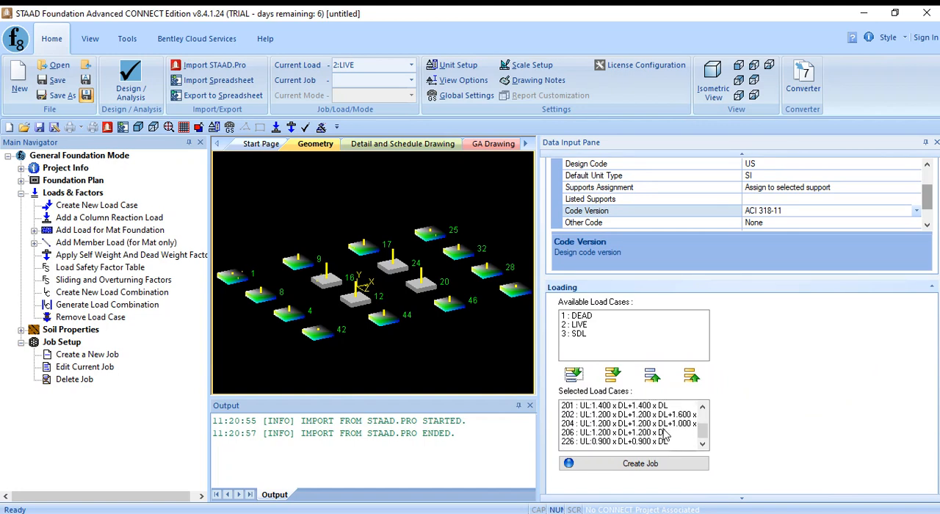
left_click(637, 464)
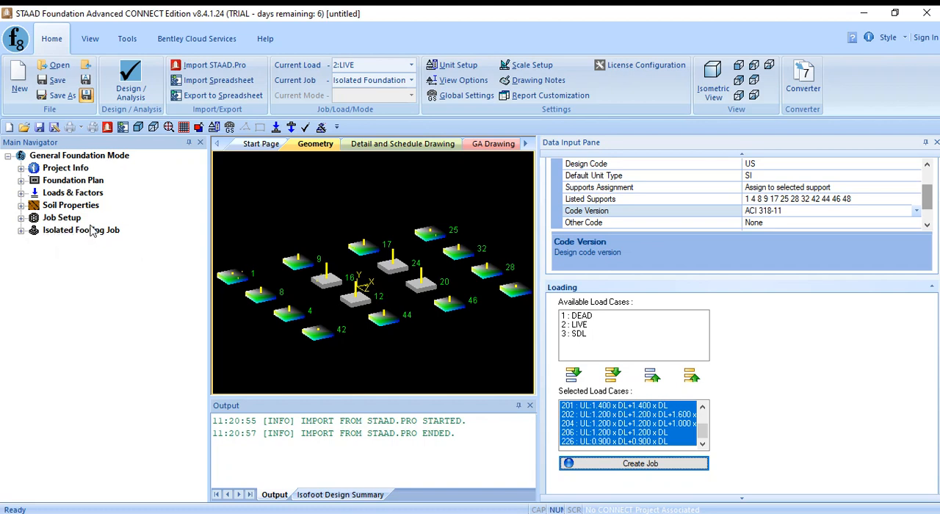
- Expand the isolated footing job's design parameters and review its concrete and reinforcement settings
left_click(22, 230)
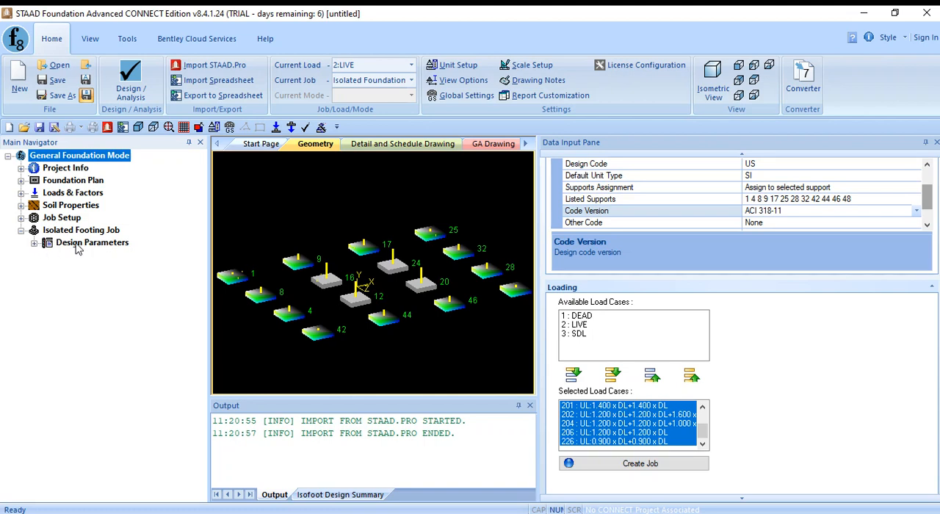
left_click(33, 243)
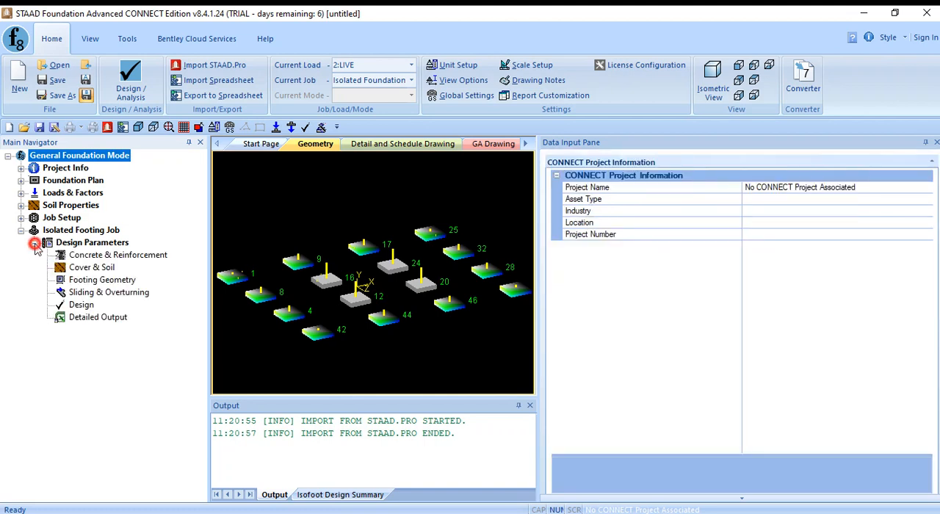
left_click(139, 257)
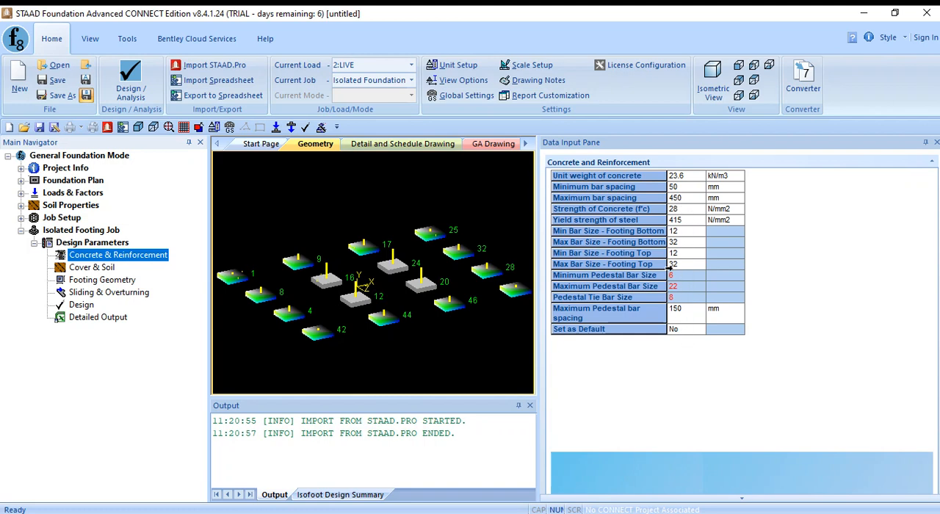
- Open the cover and soil parameters and examine the type of depth, the depth of soil above footing and the footing elevation diagram
left_click(92, 268)
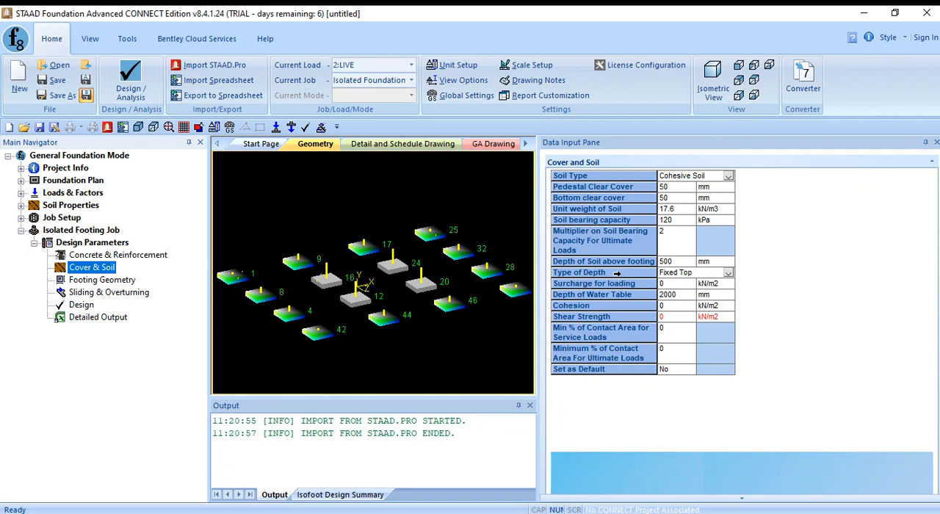
left_click(617, 273)
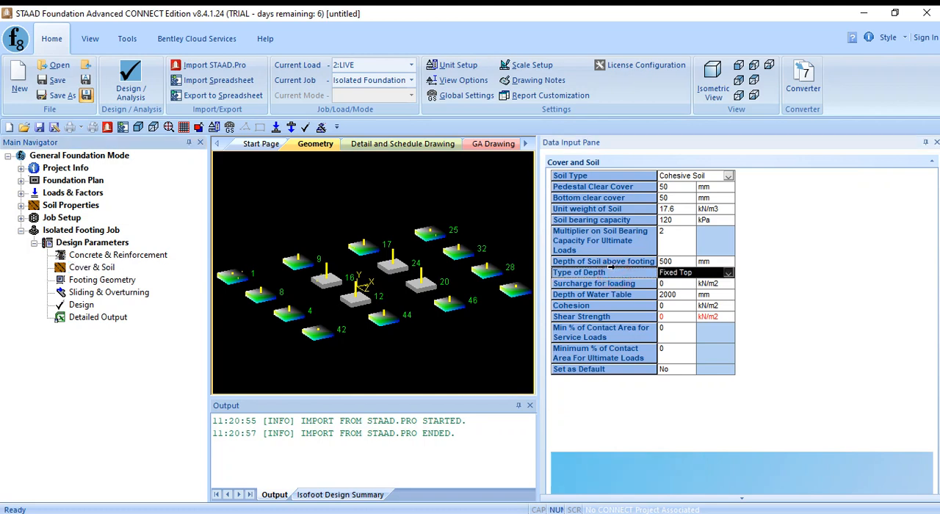
left_click(617, 263)
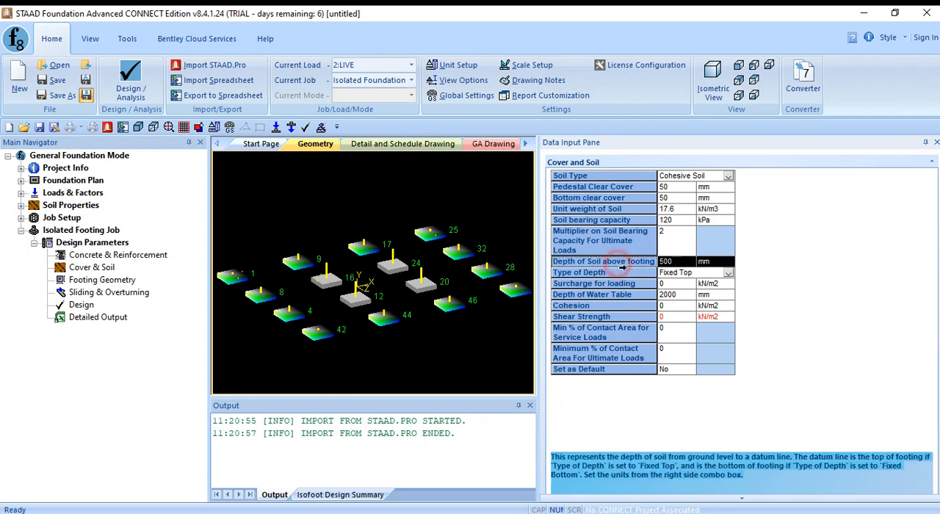
scroll(800, 346, "down", 4)
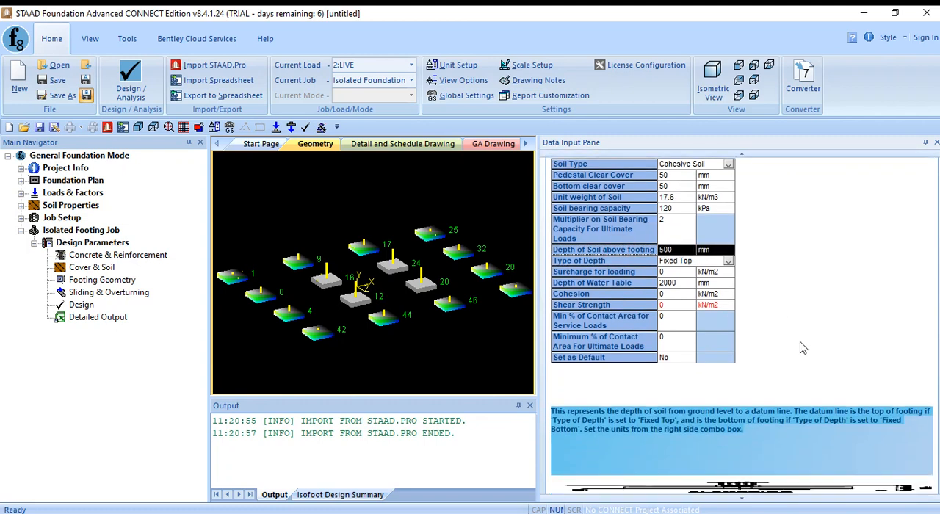
scroll(800, 343, "down", 2)
scroll(803, 348, "down", 7)
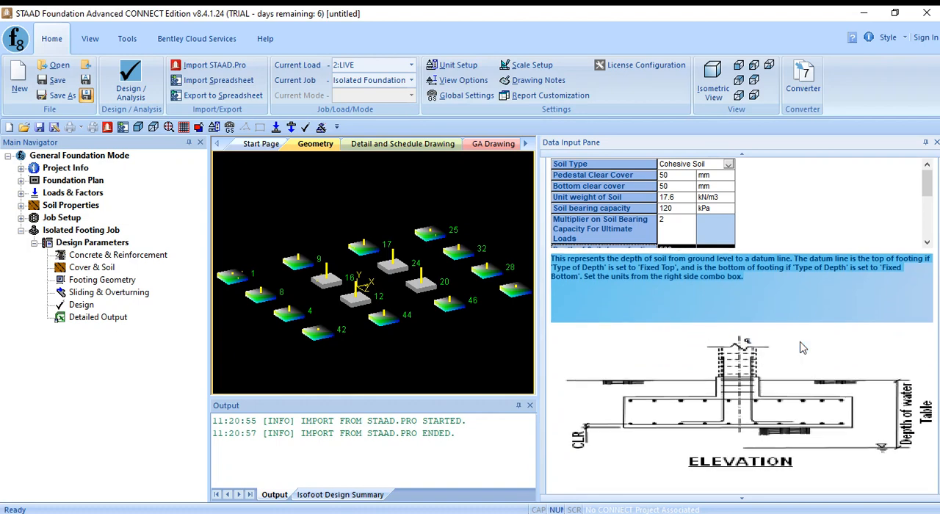
scroll(803, 347, "up", 3)
scroll(803, 347, "down", 2)
scroll(803, 347, "up", 3)
scroll(799, 342, "up", 3)
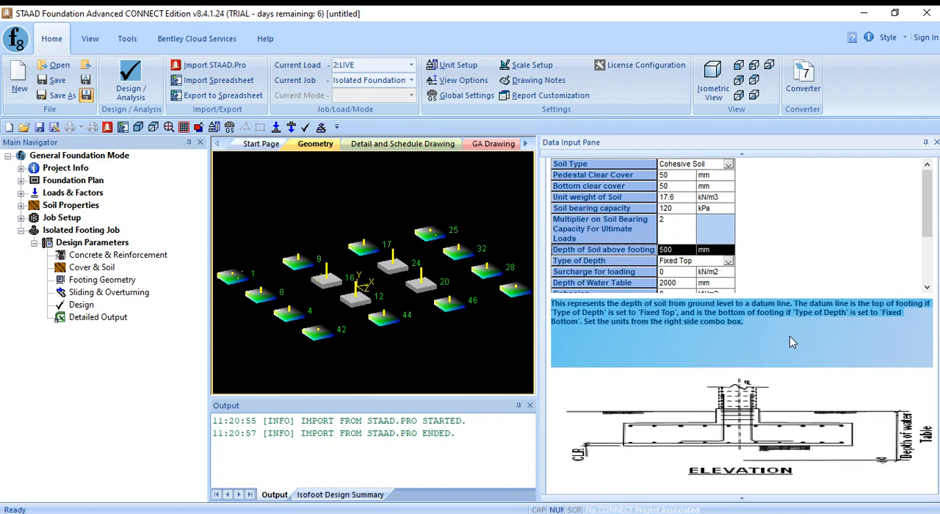
- Set the type of depth in the cover and soil parameters to Fixed Bottom
left_click(728, 261)
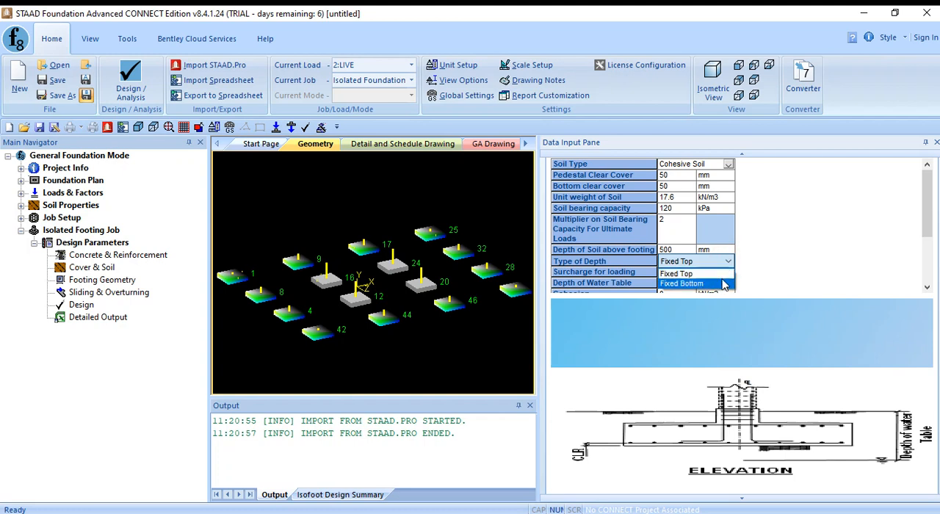
left_click(735, 257)
scroll(783, 254, "down", 4)
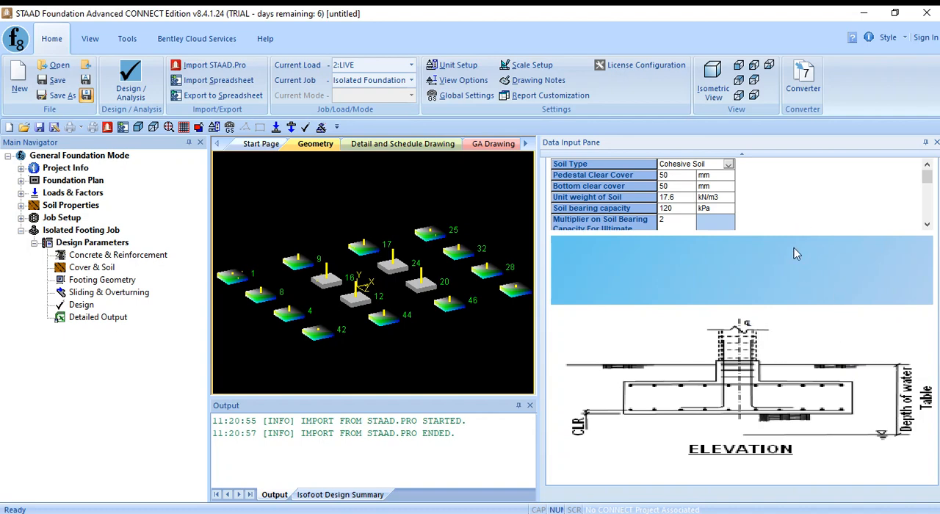
mouse_move(794, 228)
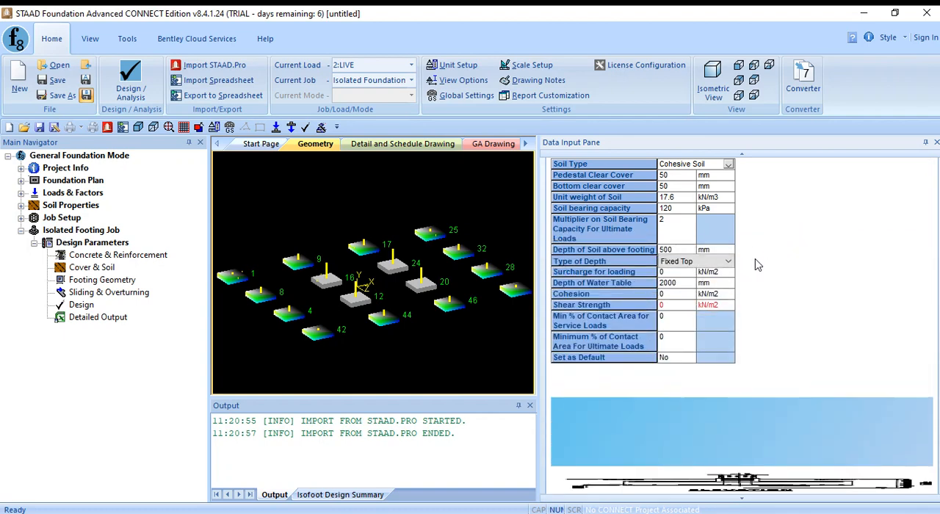
left_click(727, 261)
left_click(711, 284)
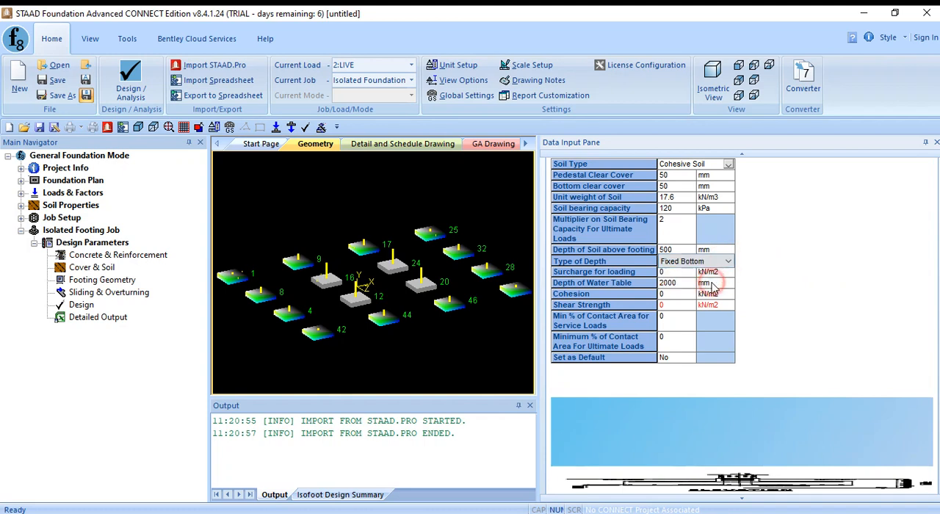
- Set the depth of soil above footing to 2500 mm
left_click(677, 250)
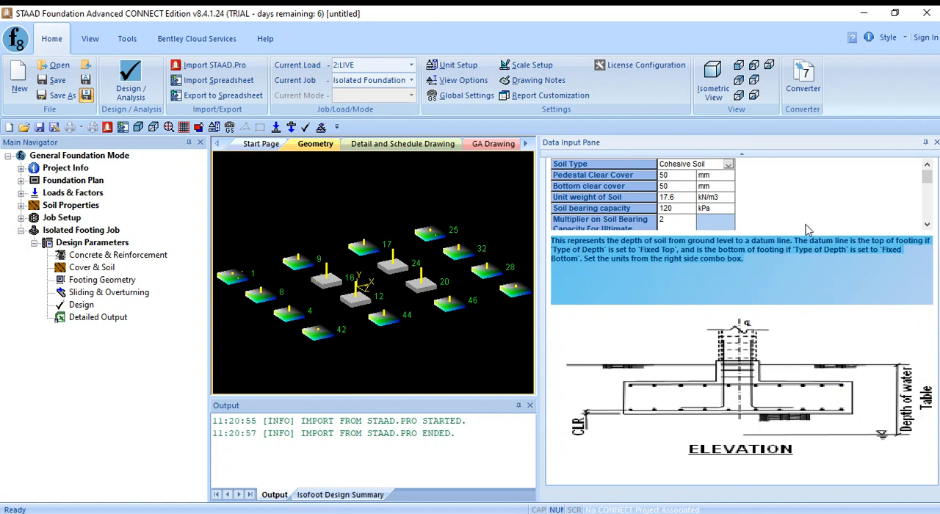
scroll(804, 222, "up", 3)
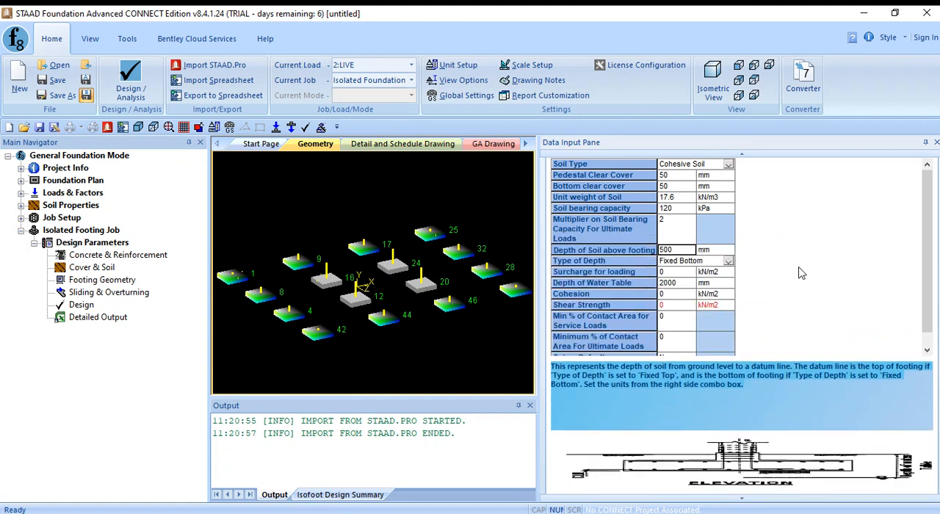
left_click(686, 250)
type("2500")
left_click(685, 274)
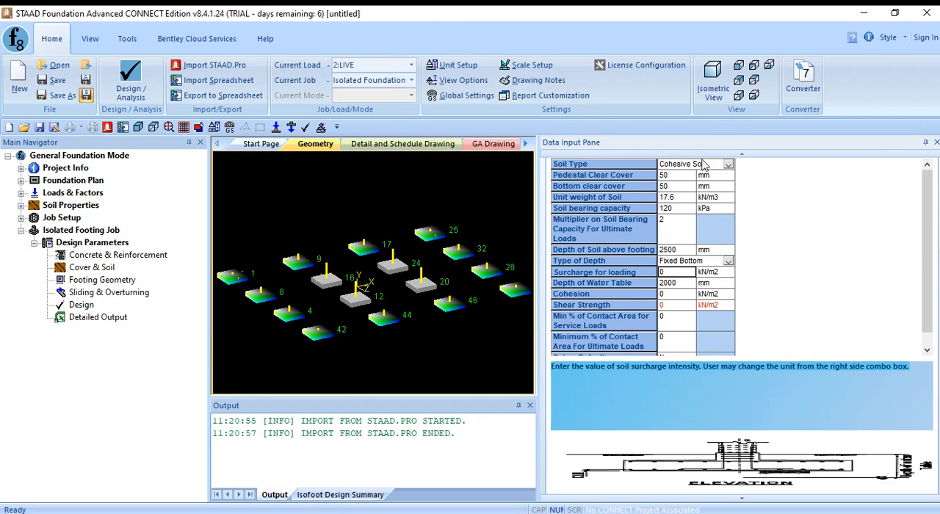
- Set the soil cohesion to 200 kN/m2
left_click(682, 295)
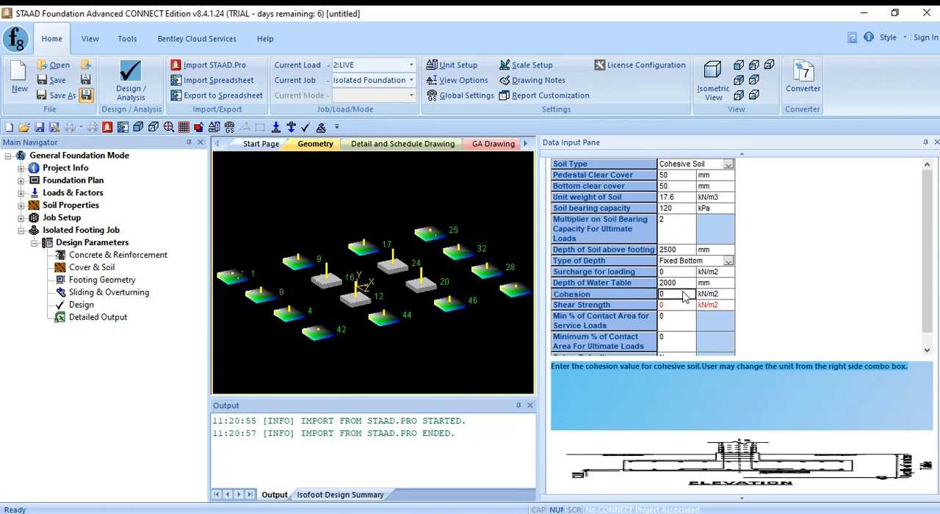
type("200")
left_click(665, 307)
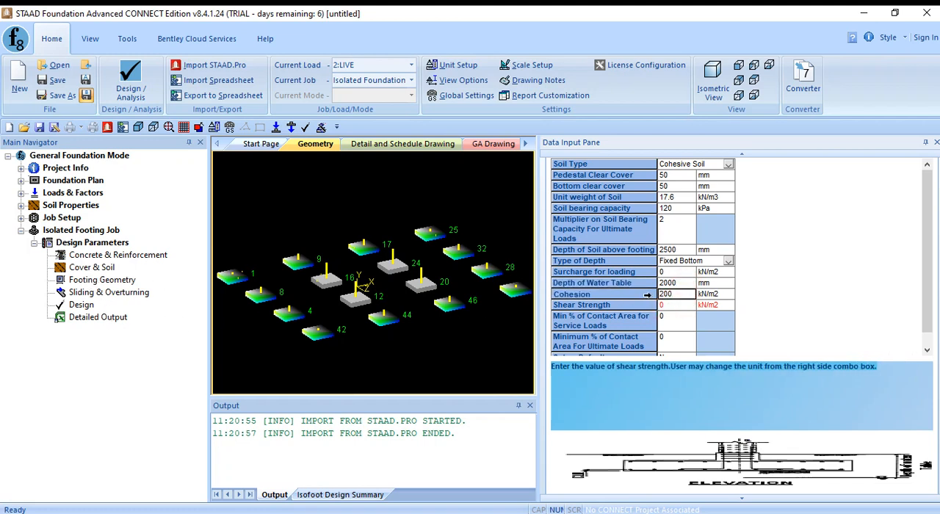
- Open the footing geometry parameters and review the Calculate Dimension design type and the minimum and maximum footing dimensions
left_click(91, 283)
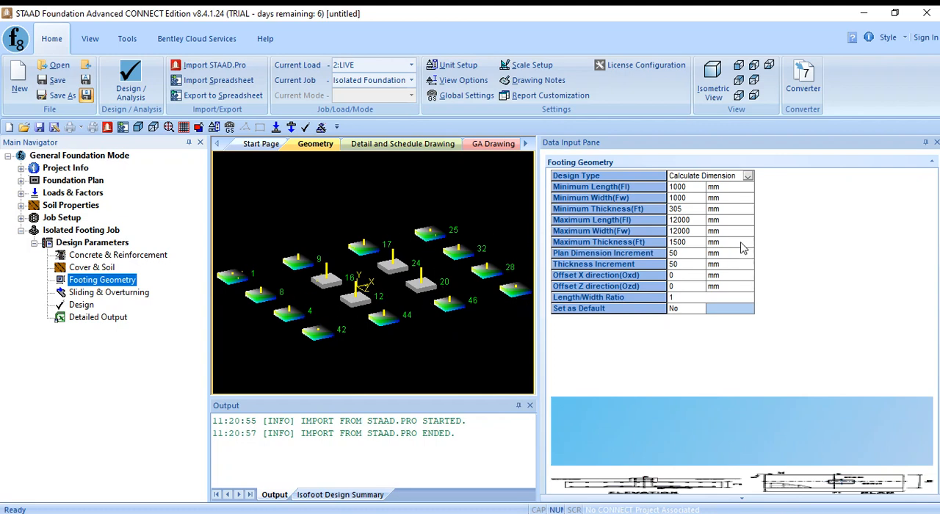
left_click(750, 177)
left_click(748, 176)
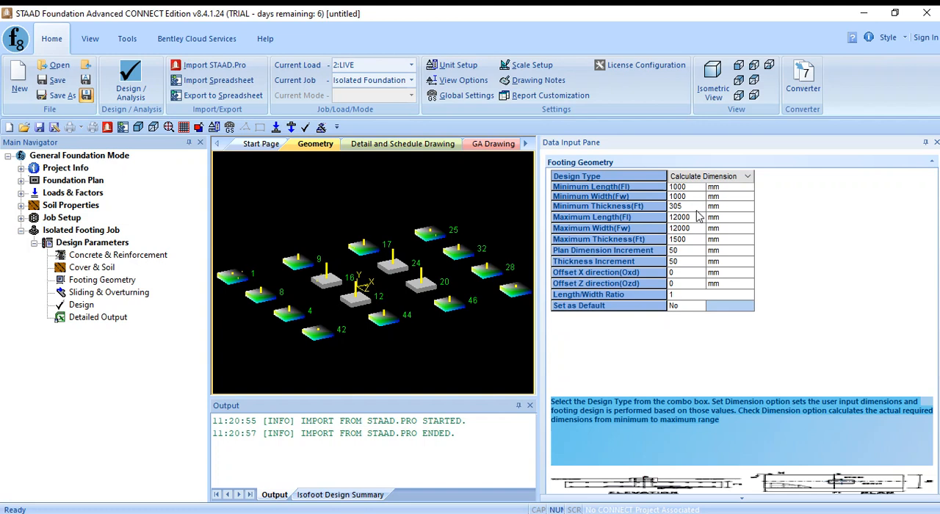
left_click(694, 241)
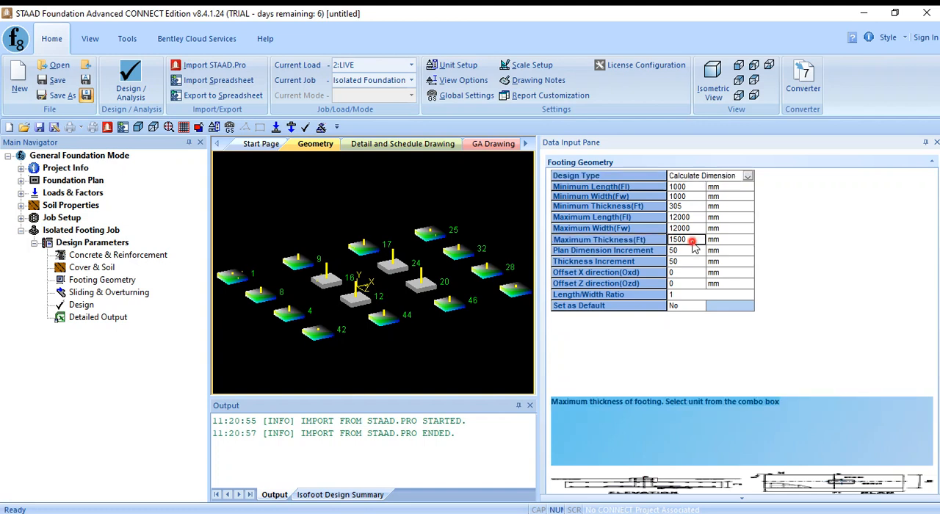
left_click(685, 197)
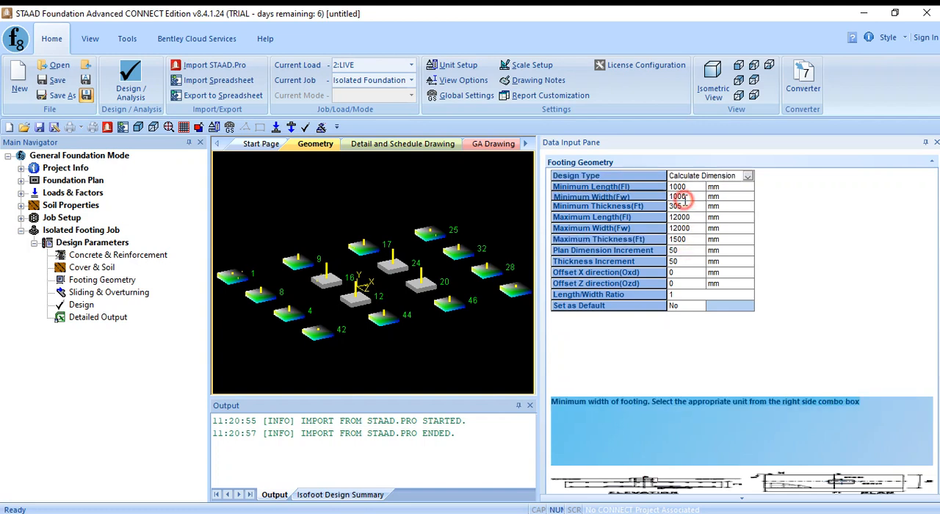
left_click(694, 188)
left_click(697, 194)
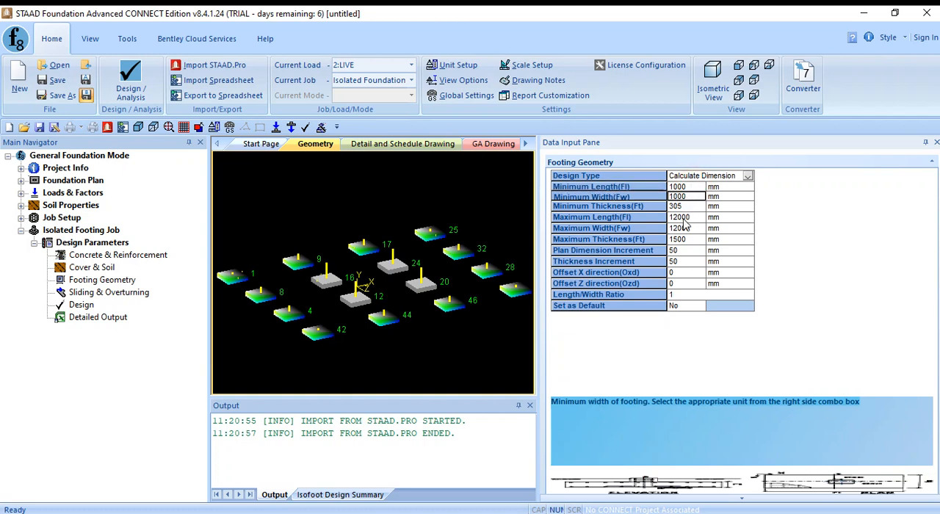
key("BackSpace")
type("0")
left_click(689, 188)
left_click(689, 196)
left_click(695, 188)
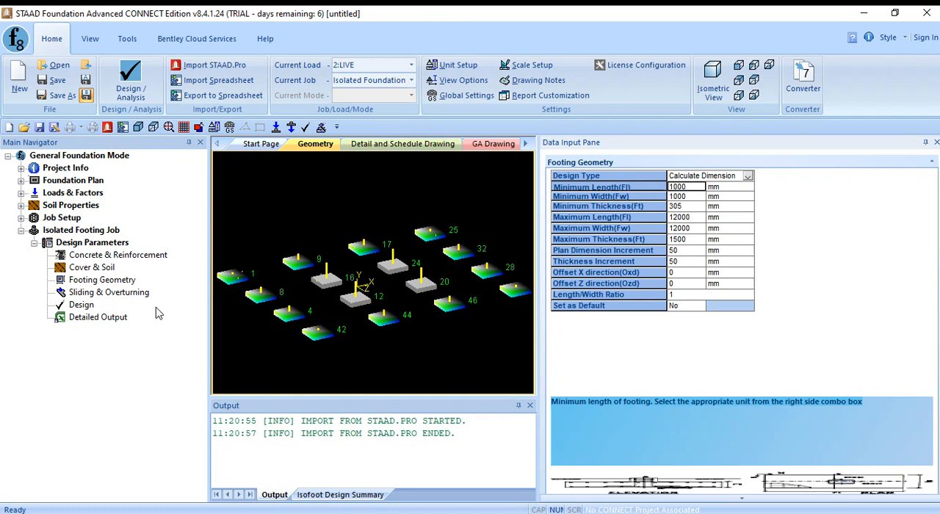
- Open the sliding and overturning parameters to review the friction coefficient and safety factors, and clear the footing selection
left_click(107, 293)
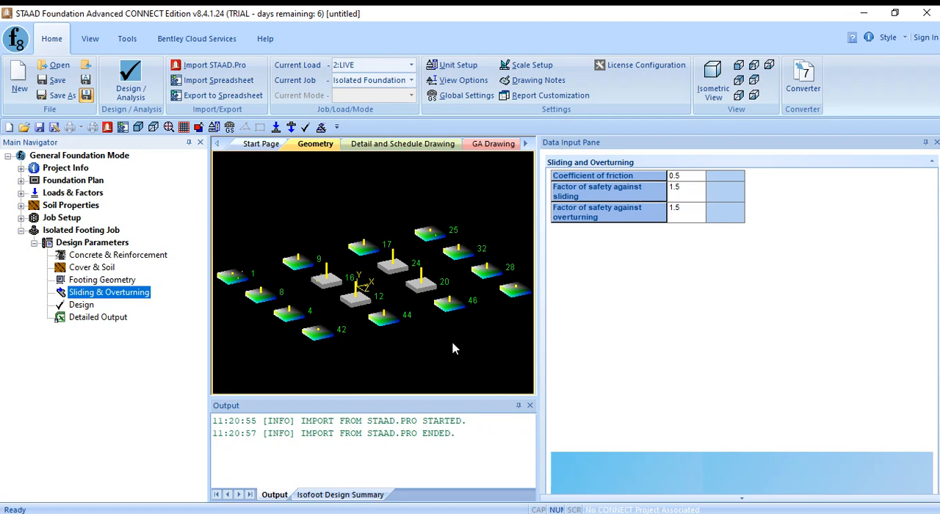
left_click(450, 344)
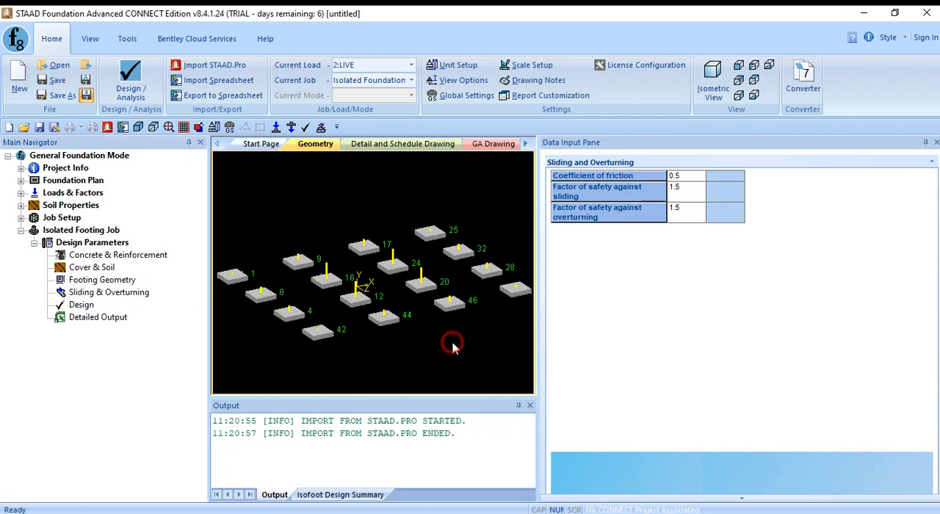
- Start the analysis and design of the isolated footing job and confirm the design request
left_click(83, 306)
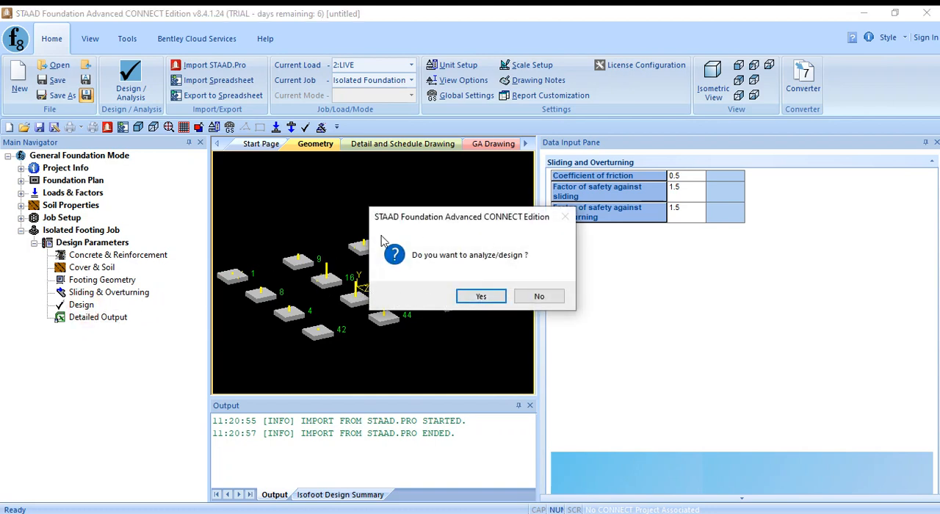
left_click_drag(443, 218, 658, 199)
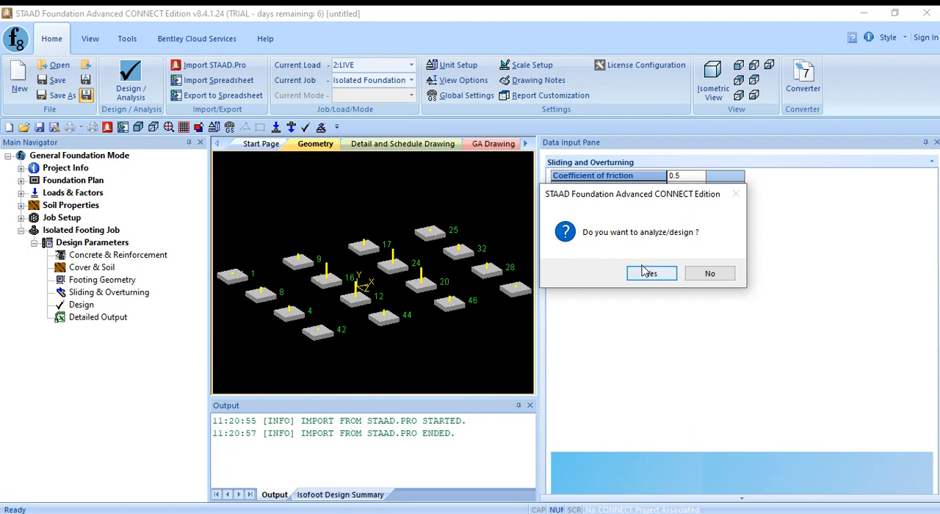
left_click_drag(599, 195, 316, 233)
left_click(421, 306)
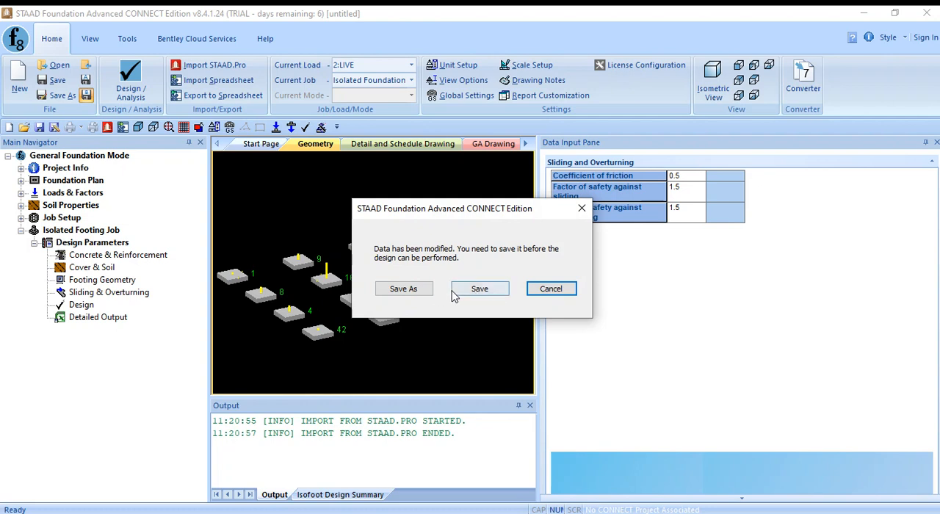
- Save the project as "Staad Foundation Adv" in the 3. Staad Foundation folder so the design can run
left_click(469, 290)
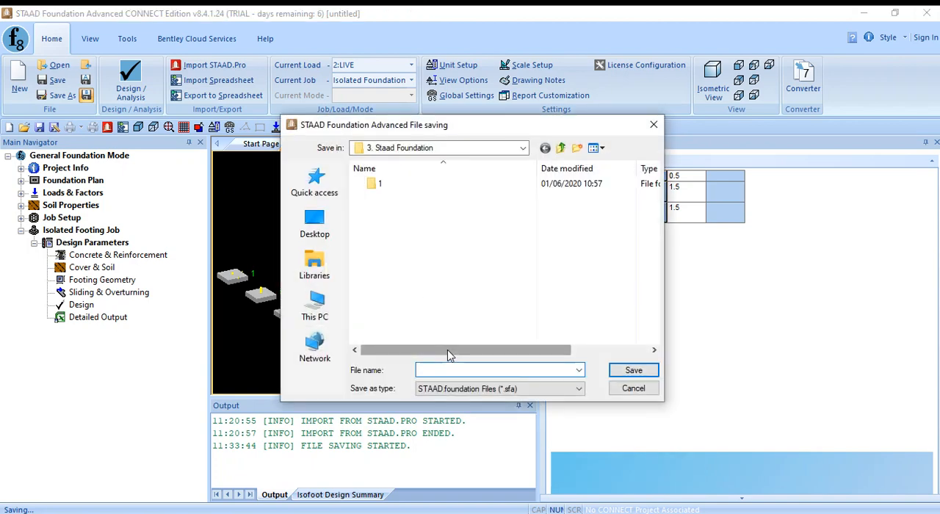
type("Saa")
key("BackSpace")
key("BackSpace")
type("t")
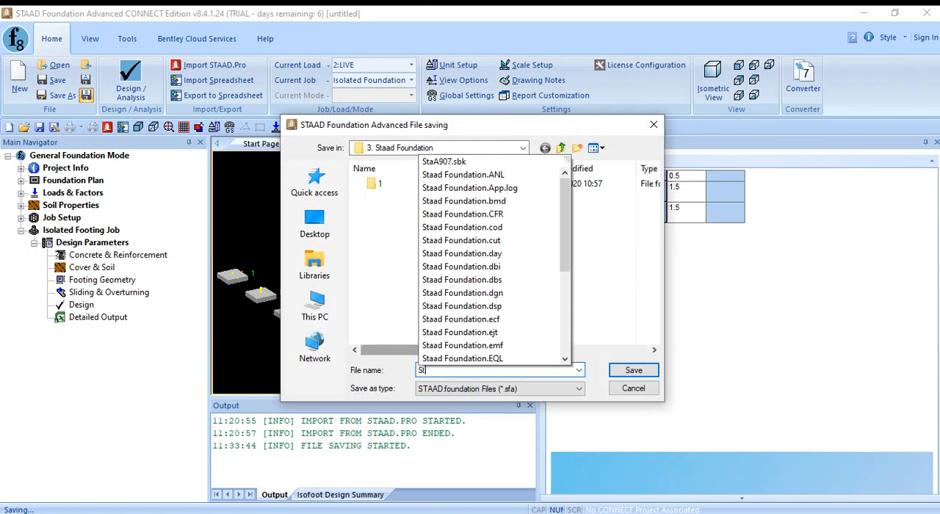
type("aad Fo")
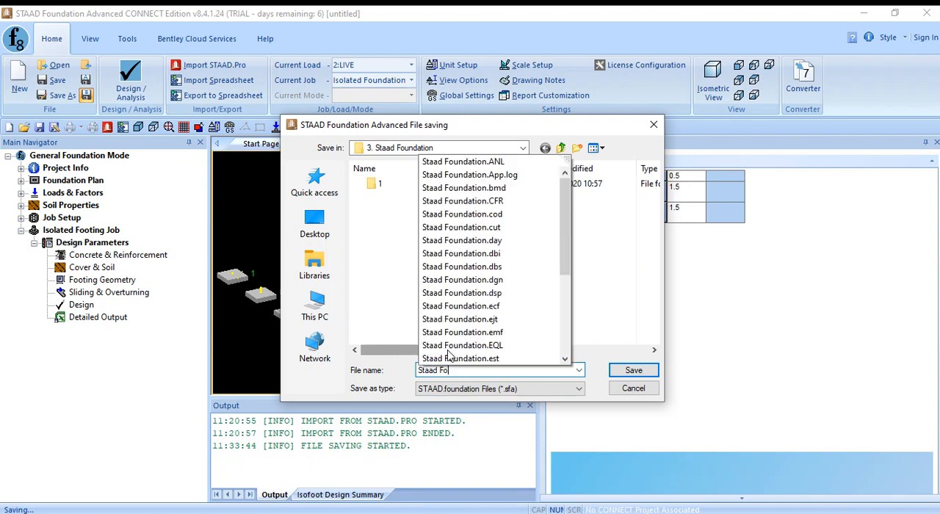
type("undation Adv")
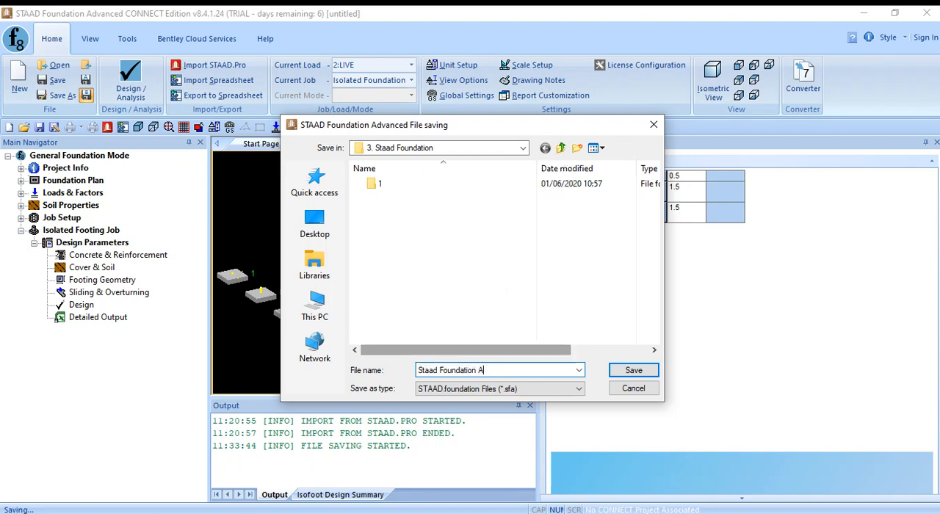
left_click(635, 375)
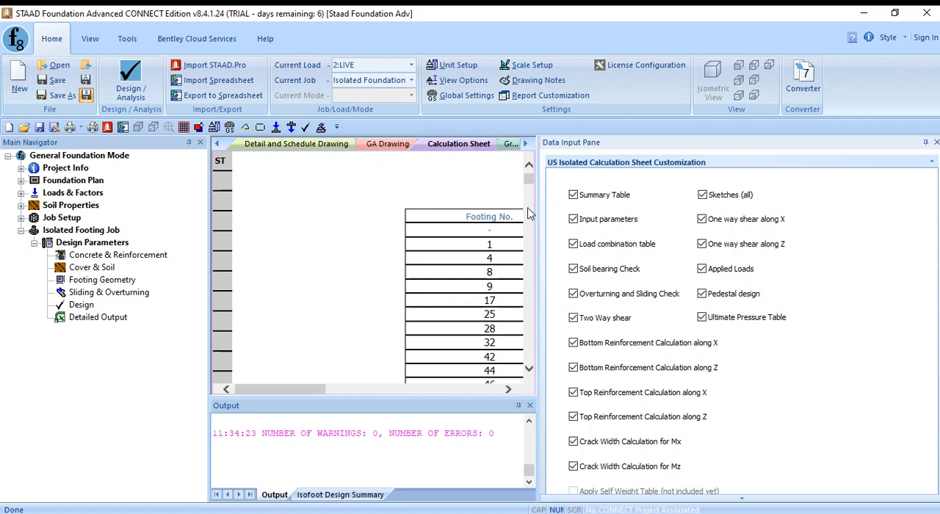
- Widen the calculation sheet area and examine the footing geometry and reinforcement summary tables
left_click_drag(539, 210, 659, 230)
left_click(471, 195)
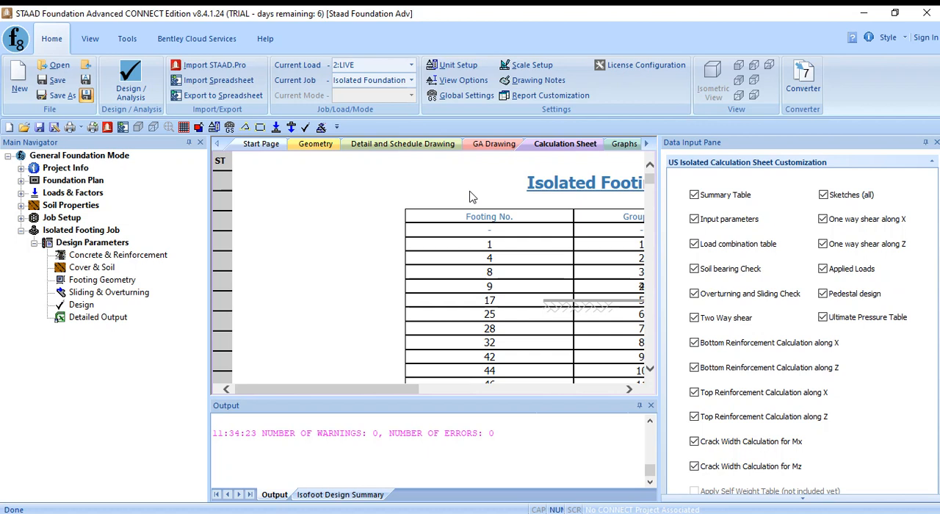
left_click_drag(367, 390, 432, 397)
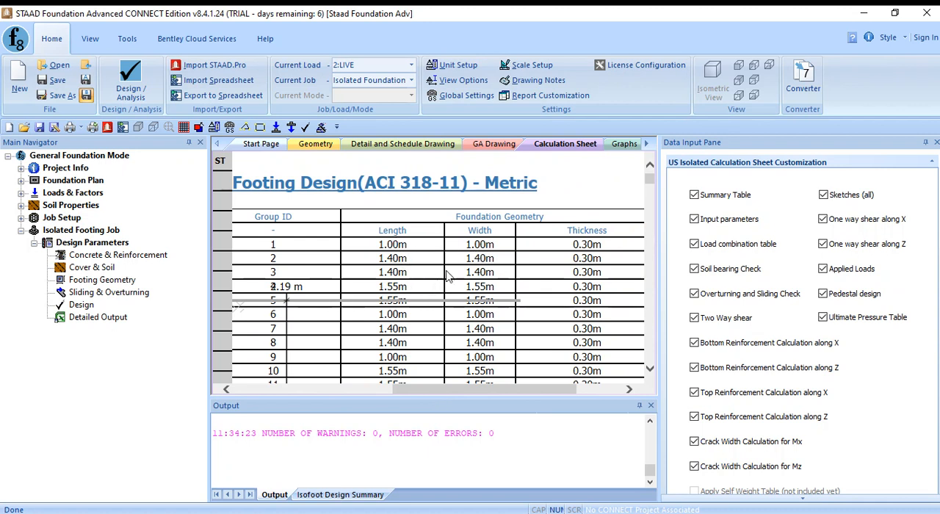
scroll(428, 311, "down", 1)
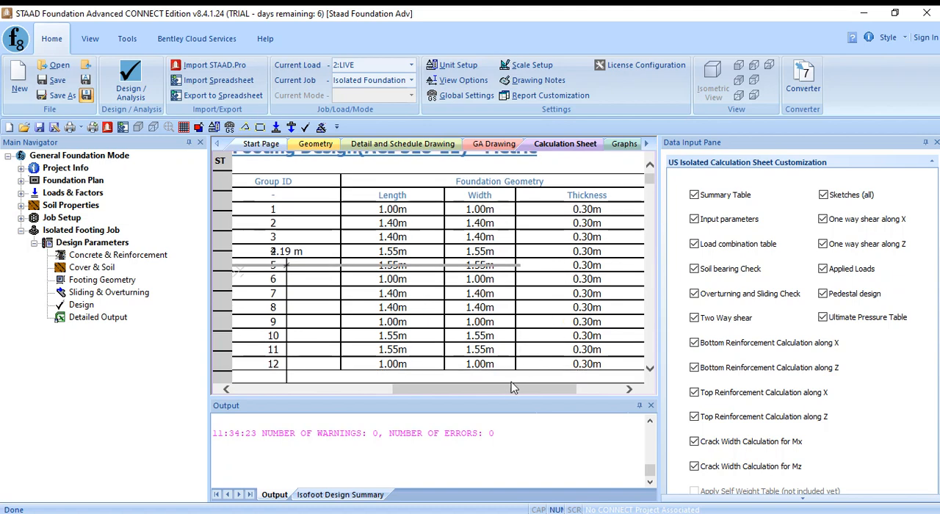
left_click_drag(515, 389, 434, 409)
scroll(514, 311, "down", 4)
scroll(514, 312, "down", 2)
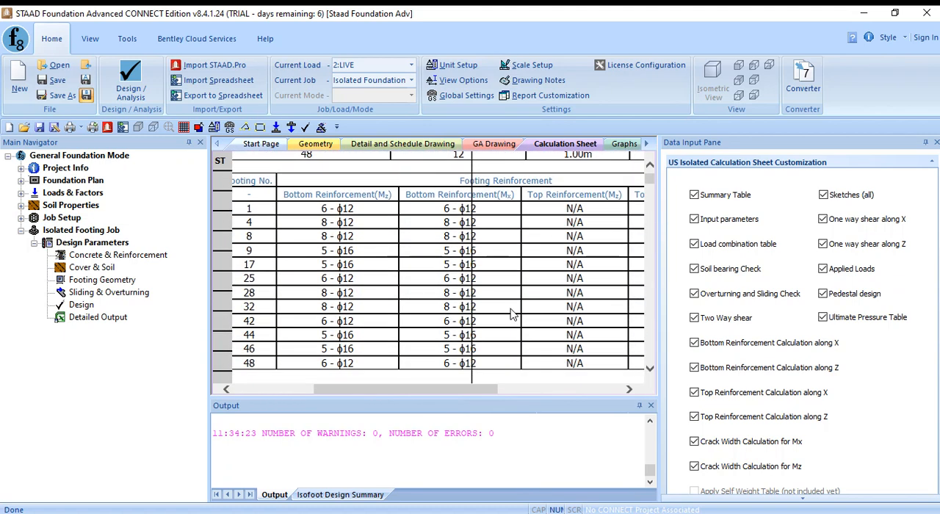
- Examine the elevation sketch of Isolated Footing 1 in the calculation sheet
scroll(514, 311, "up", 5)
scroll(513, 313, "down", 4)
scroll(512, 314, "down", 7)
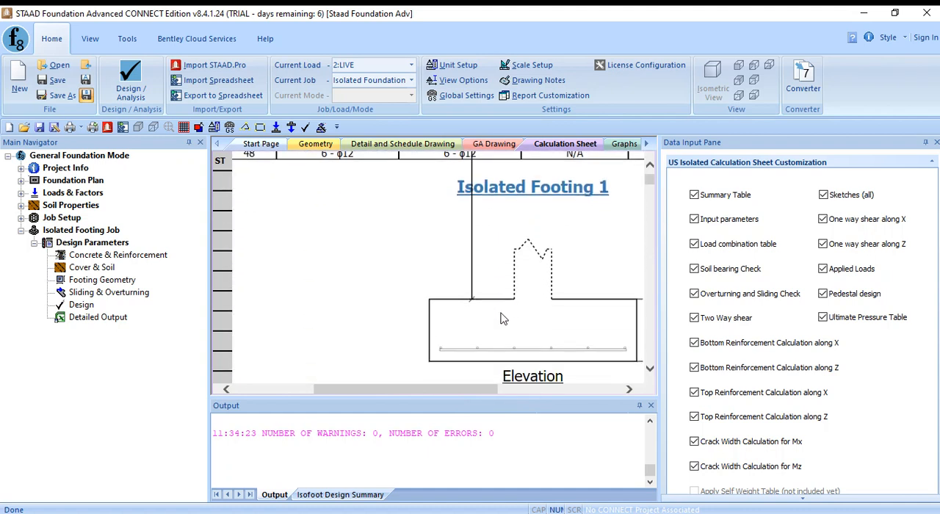
left_click_drag(453, 394, 511, 390)
scroll(450, 297, "down", 1)
scroll(450, 297, "down", 1)
scroll(456, 250, "up", 1)
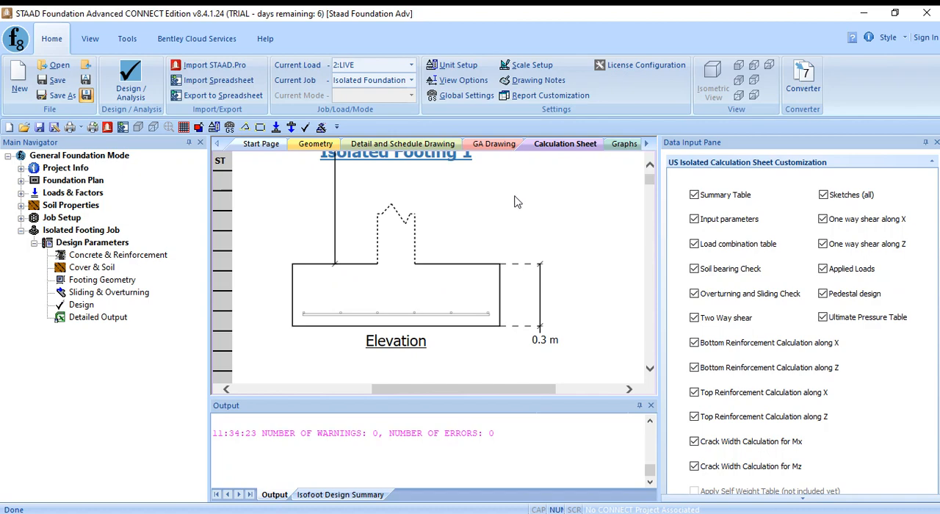
- Set the global rigid foundation settings to always calculate top reinforcement based on concrete and soil weight, and apply them
left_click(461, 95)
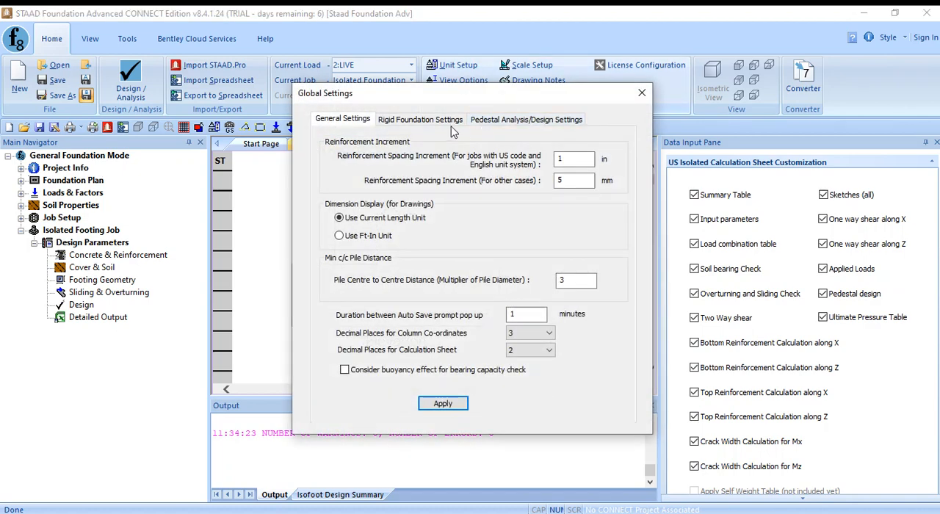
left_click(450, 125)
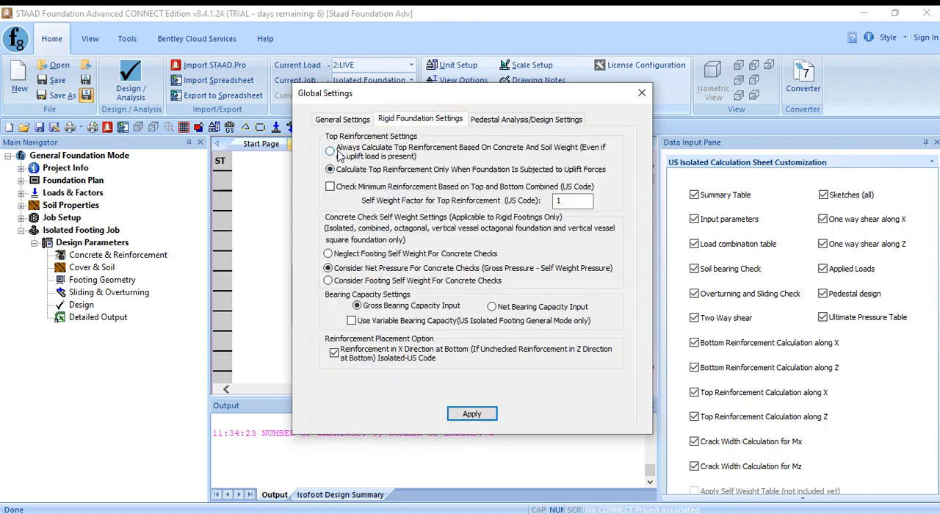
left_click(330, 152)
left_click(479, 415)
left_click(481, 415)
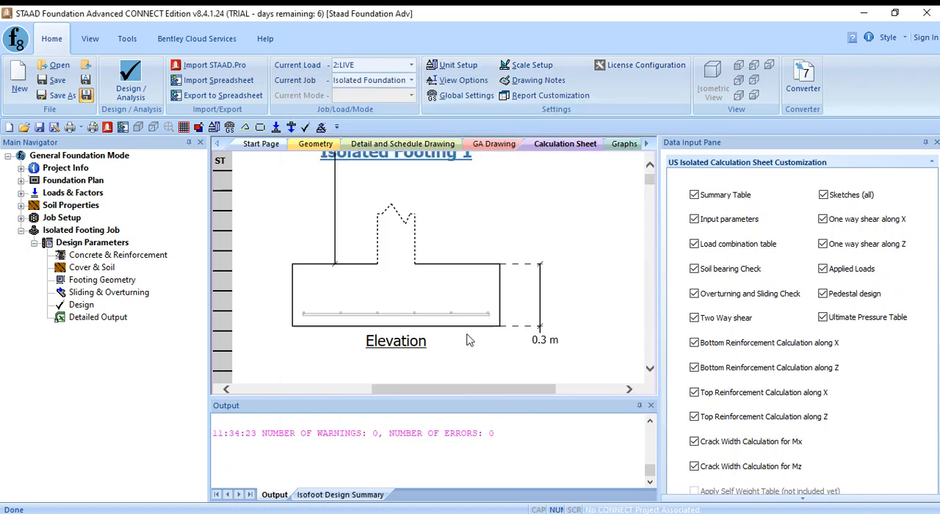
- Review the elevation, plan and input values of Isolated Footing 1 in the calculation sheet
left_click_drag(472, 393, 449, 392)
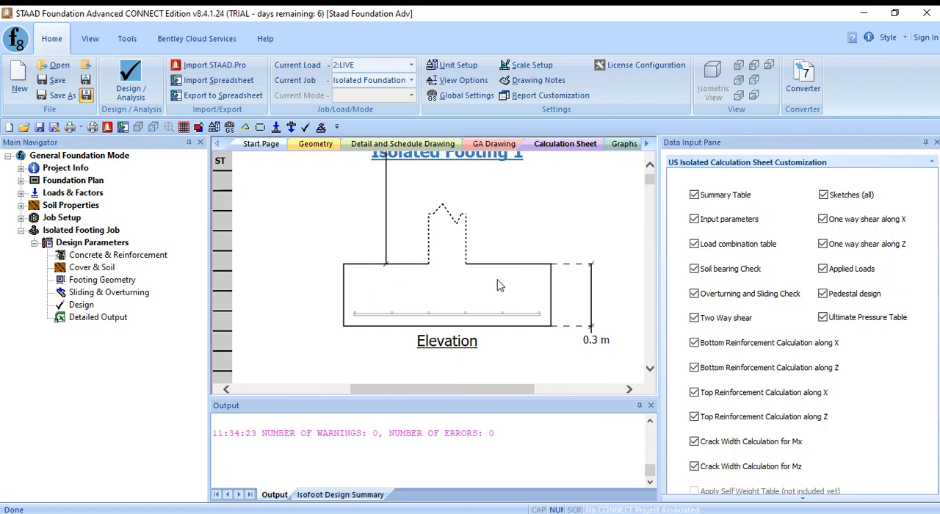
scroll(580, 261, "down", 3)
scroll(580, 261, "down", 5)
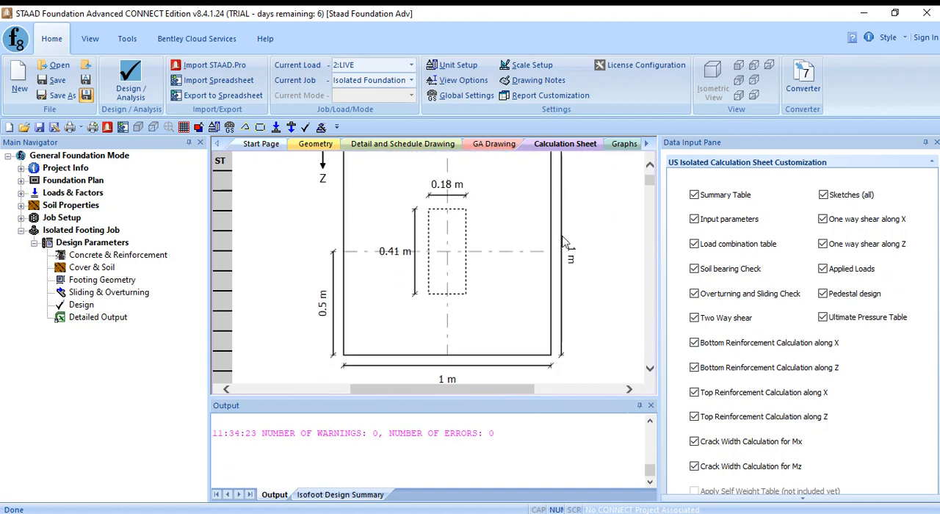
scroll(546, 250, "down", 5)
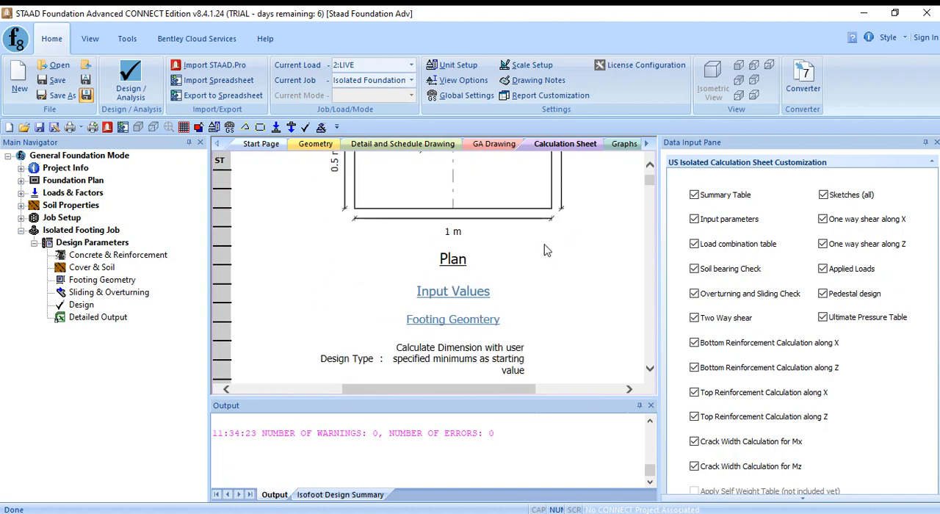
scroll(514, 265, "down", 8)
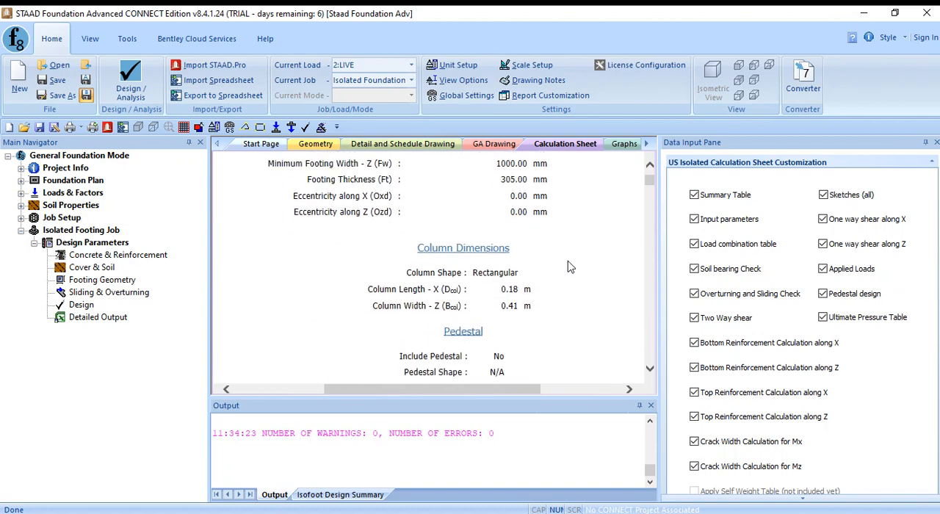
- Check the top reinforcement columns of the footing reinforcement table against the elevation of Isolated Footing 1
scroll(570, 266, "up", 18)
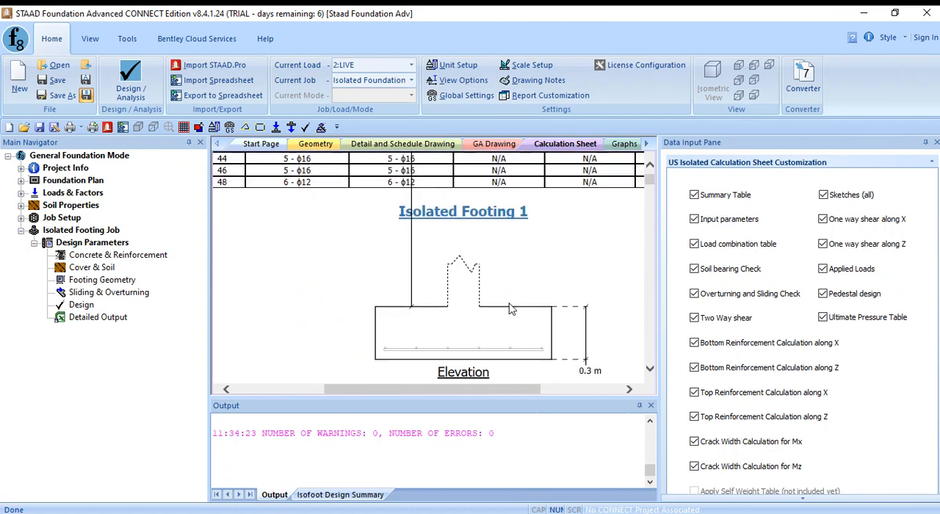
scroll(512, 309, "up", 5)
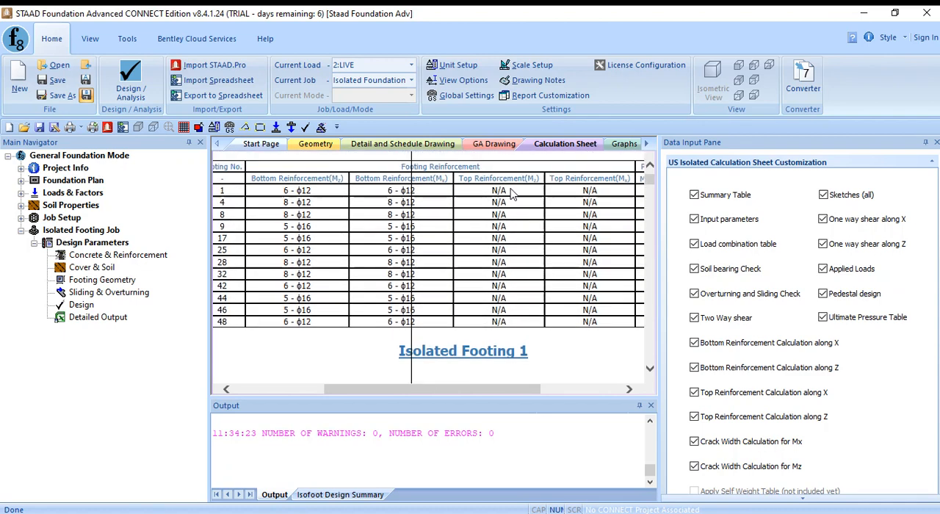
left_click_drag(493, 196, 623, 324)
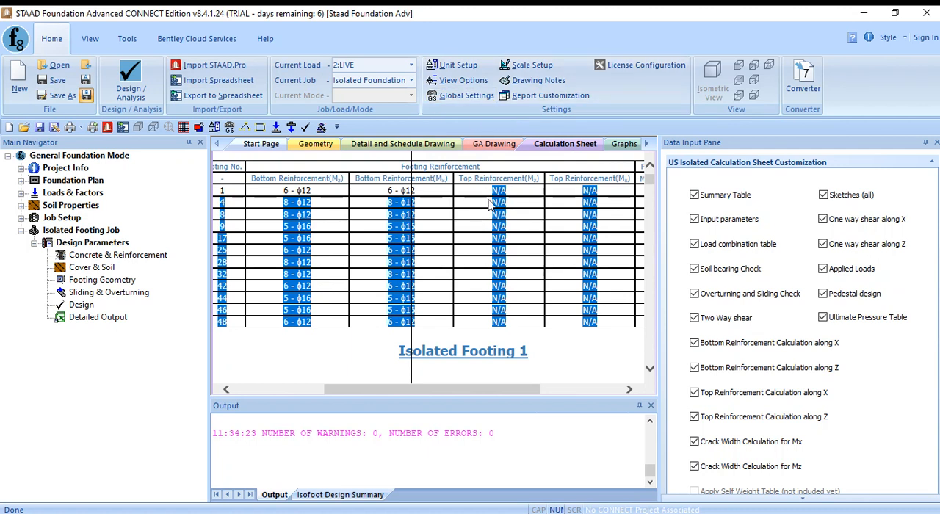
left_click_drag(490, 206, 621, 312)
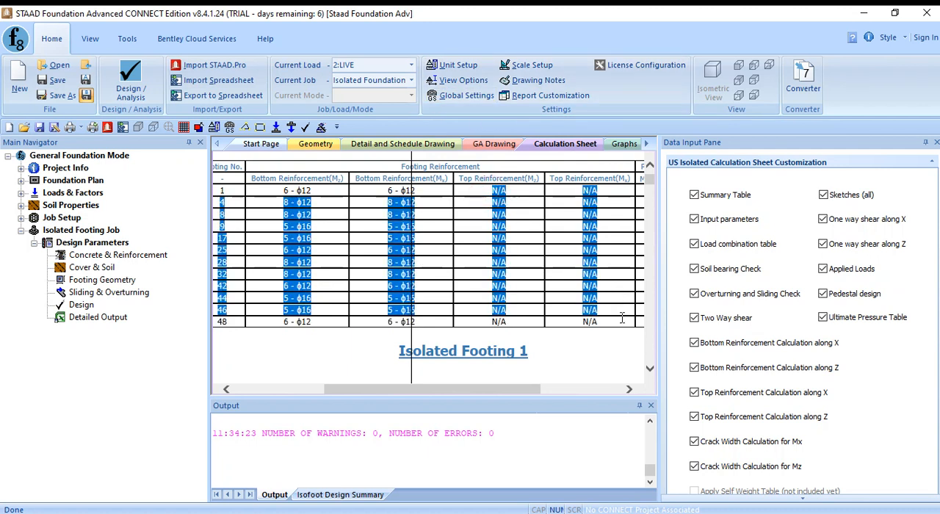
left_click(599, 340)
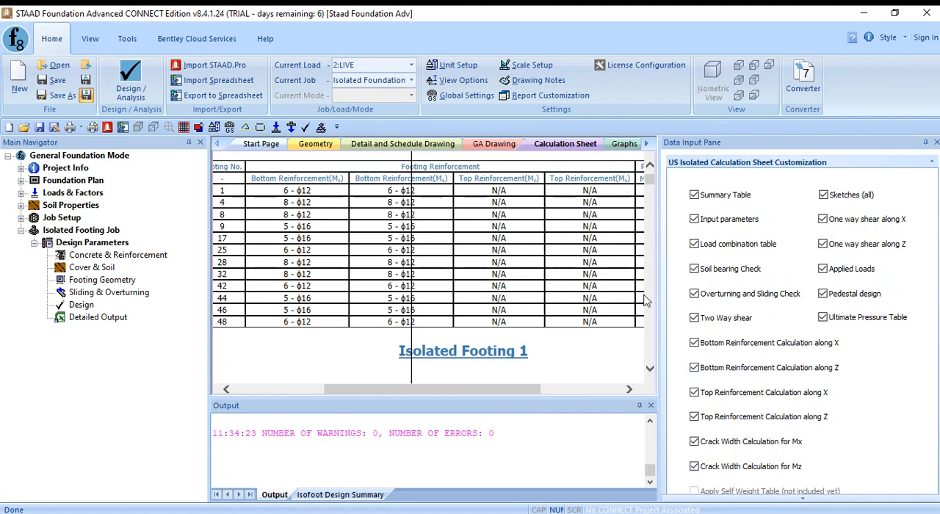
scroll(565, 326, "down", 6)
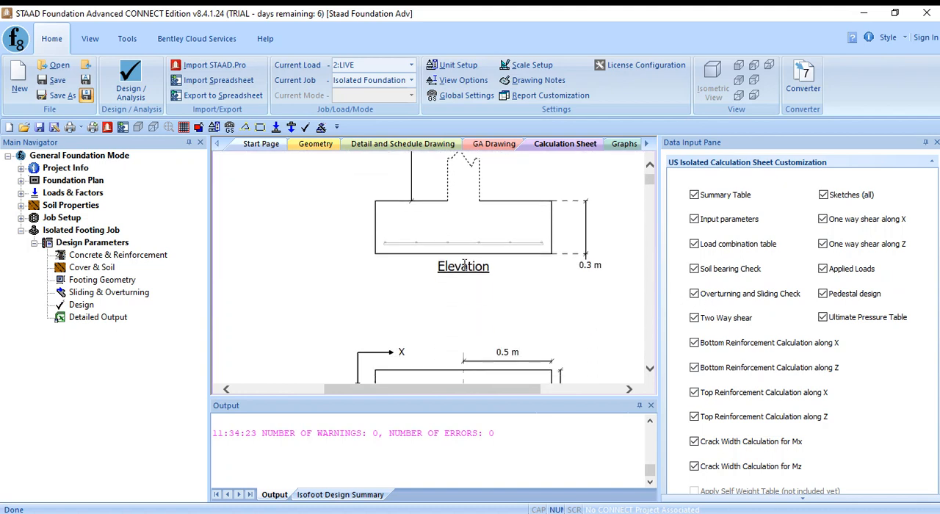
scroll(582, 301, "up", 1)
- Exclude all sketches from the calculation sheet and view the regenerated footing summary tables
left_click(822, 196)
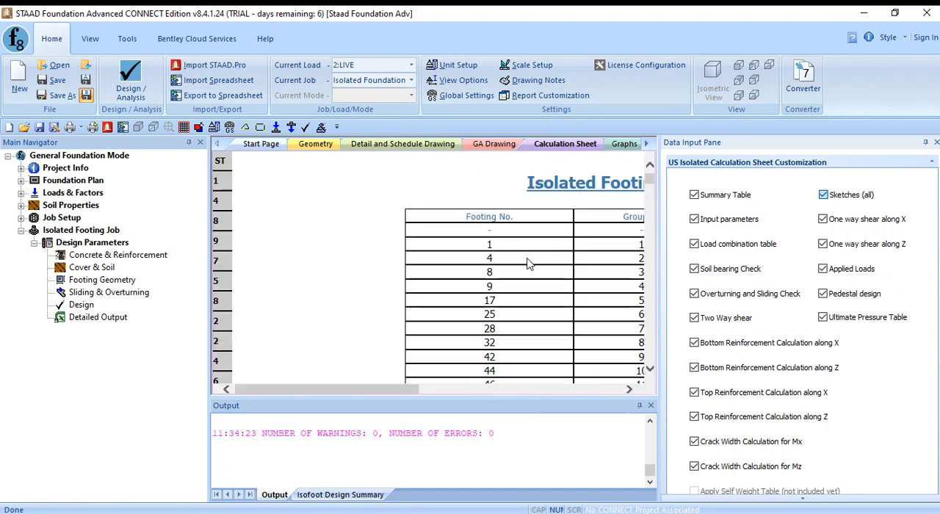
left_click(343, 279)
scroll(343, 278, "down", 2)
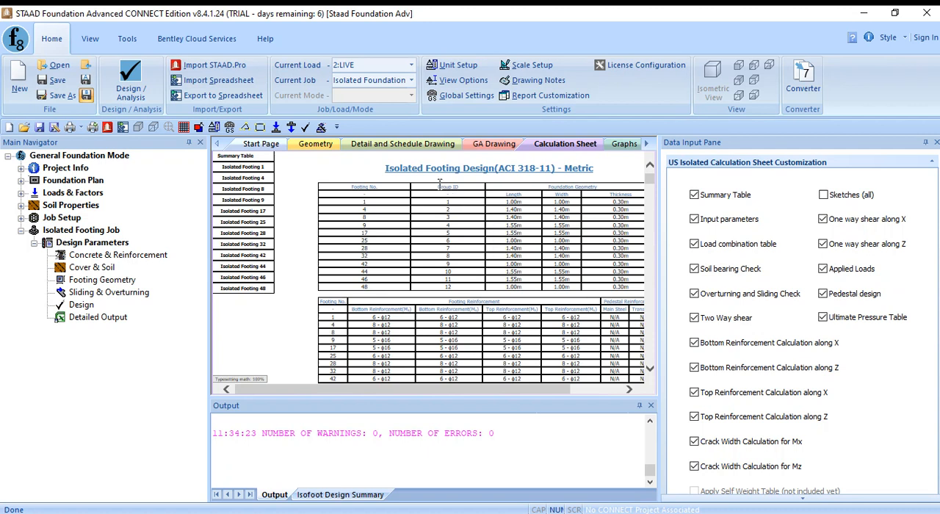
- Open the general arrangement drawing and examine the footing layout and its schedule table
left_click(493, 145)
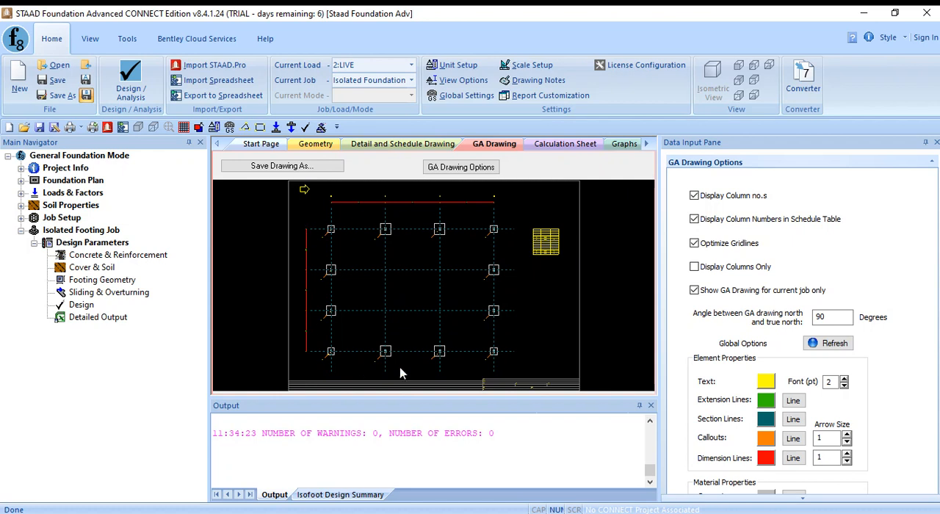
scroll(390, 329, "up", 2)
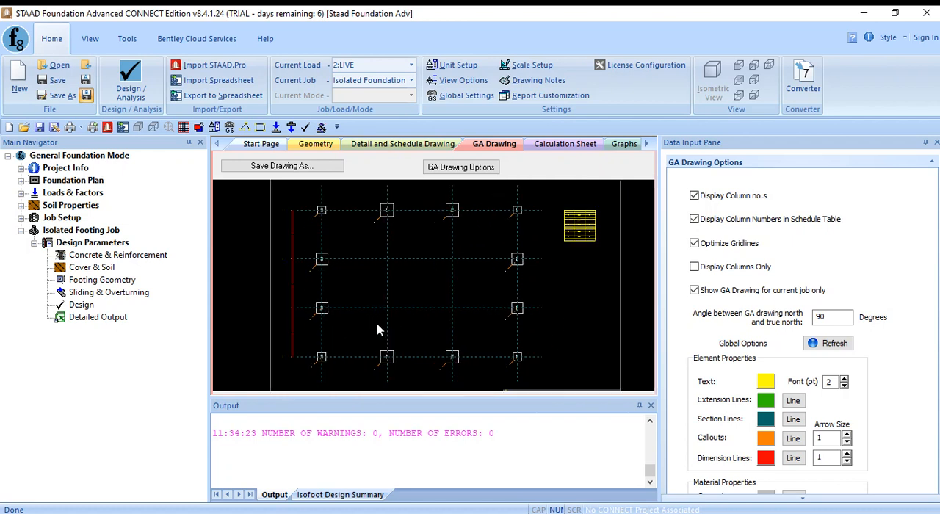
scroll(342, 233, "down", 2)
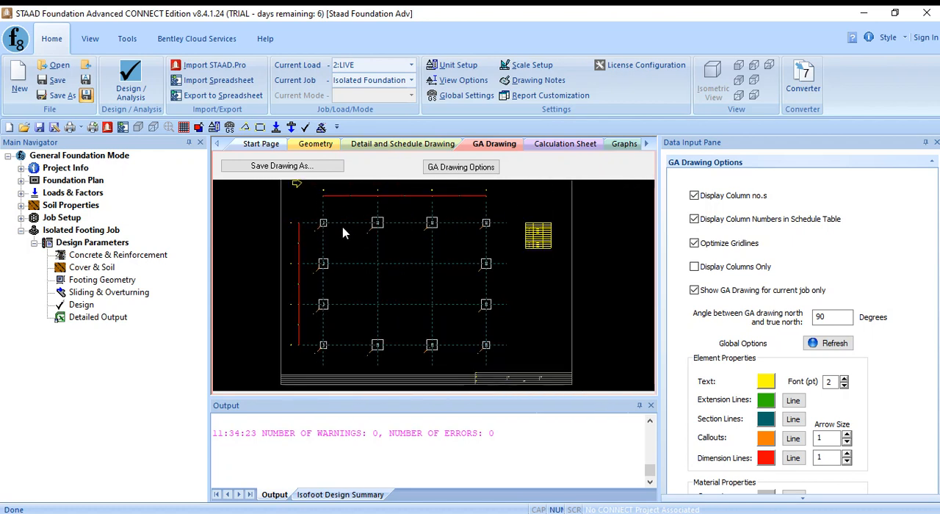
middle_click_drag(359, 226, 362, 215)
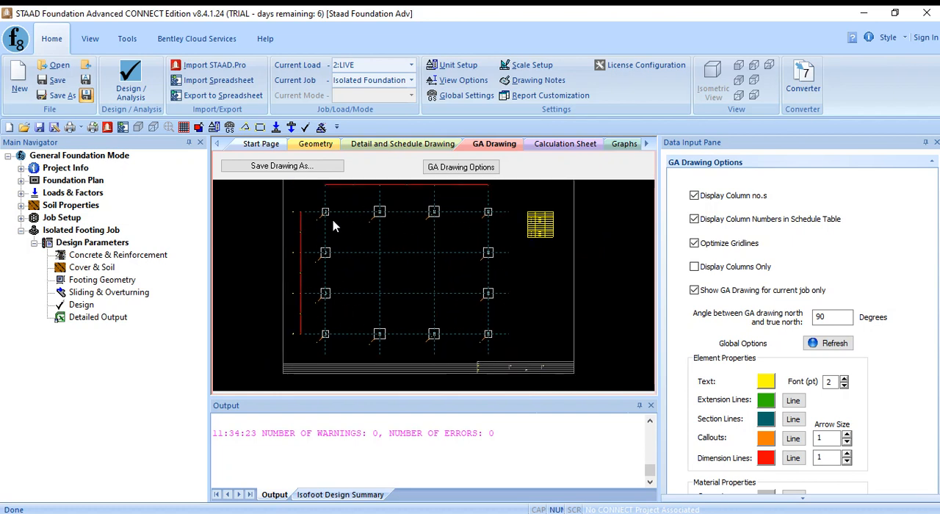
- Examine the footing callouts, grid lines and dimension text at close range in the general arrangement drawing
scroll(357, 227, "up", 4)
scroll(327, 291, "down", 4)
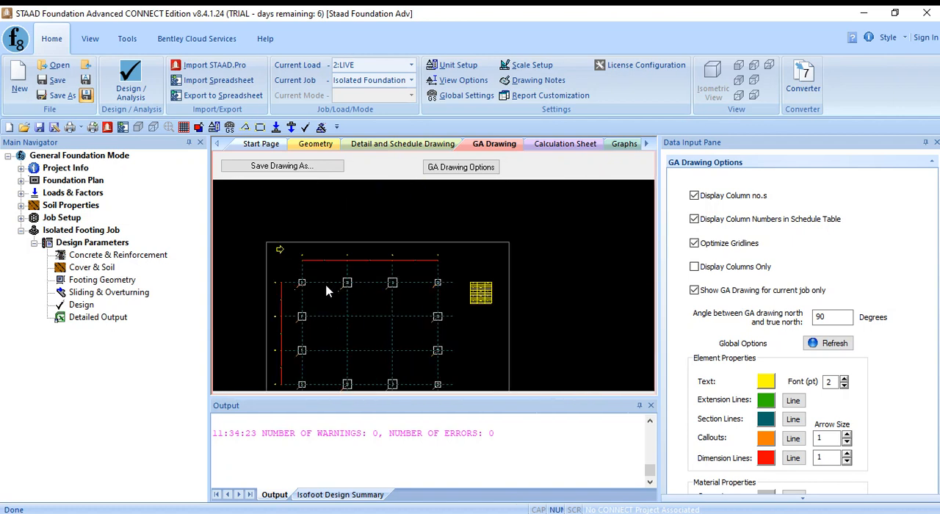
scroll(327, 292, "up", 2)
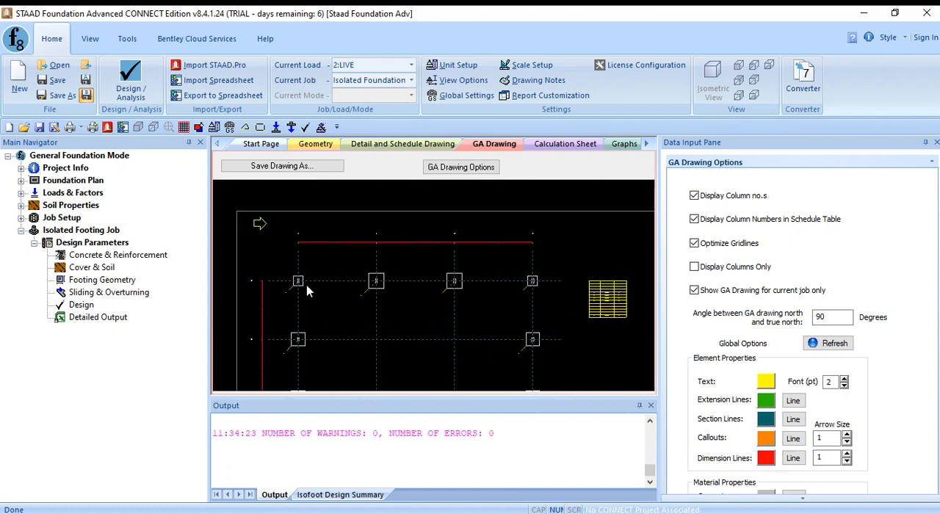
scroll(299, 283, "up", 2)
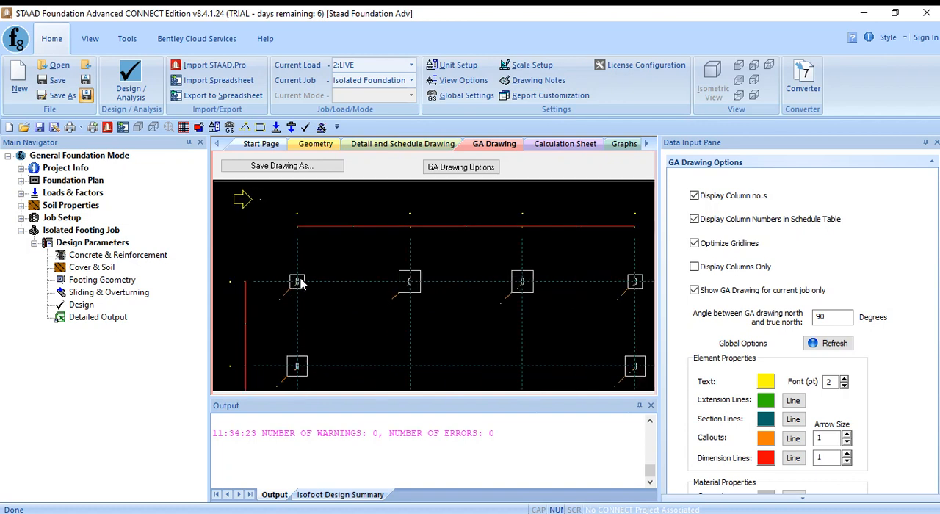
scroll(300, 283, "up", 2)
scroll(301, 283, "up", 8)
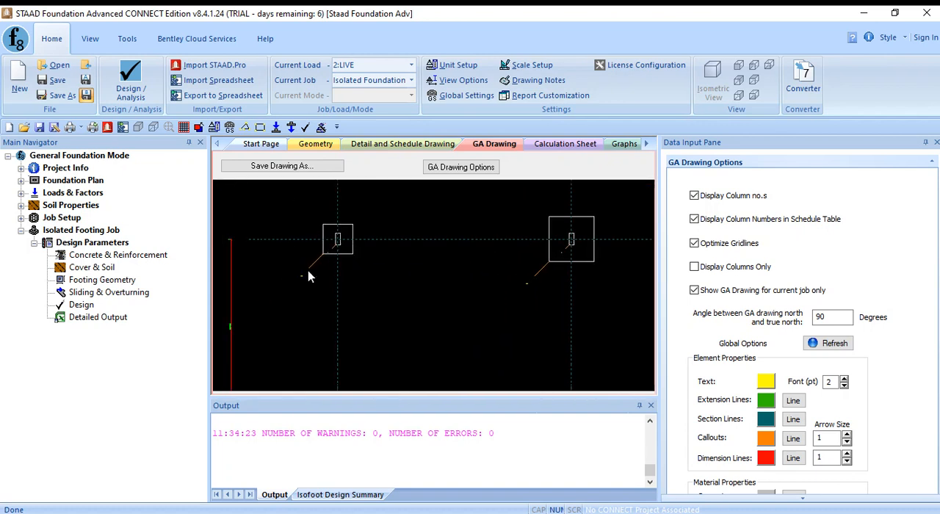
scroll(342, 256, "up", 2)
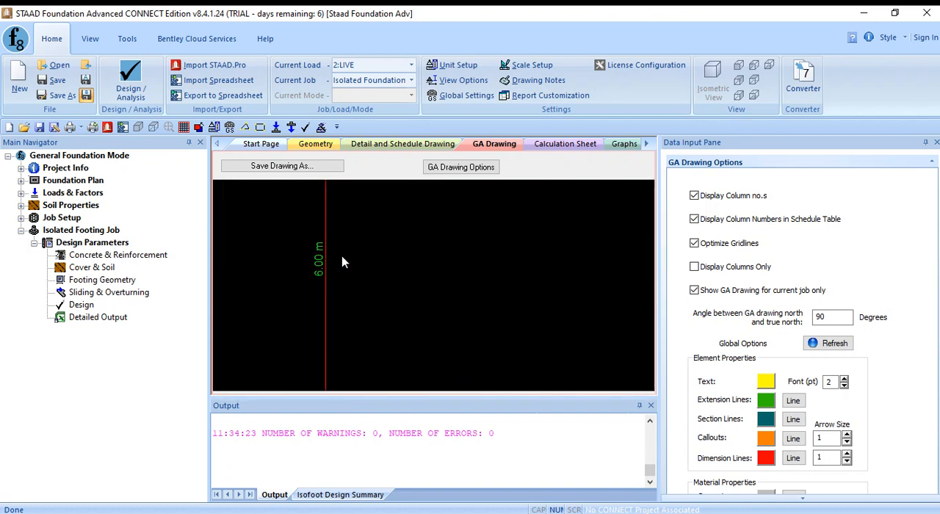
scroll(343, 257, "down", 5)
scroll(362, 270, "up", 2)
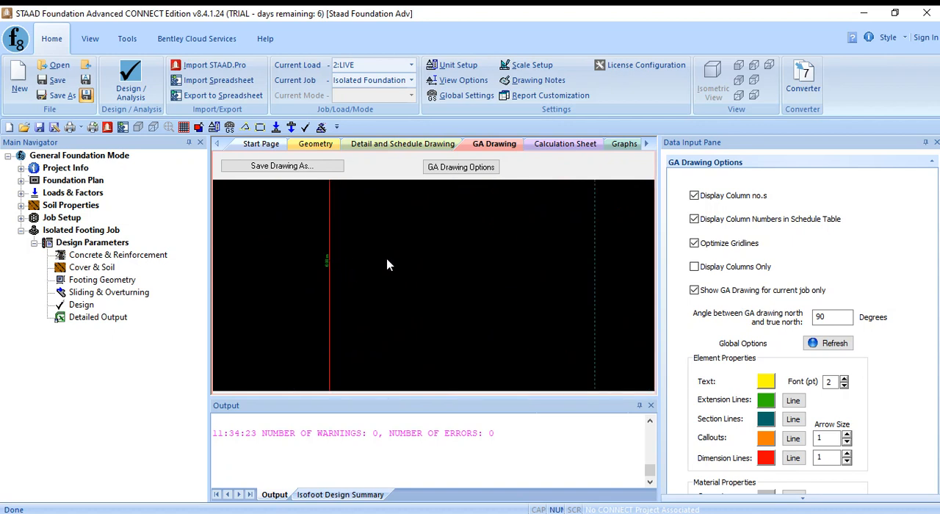
scroll(389, 265, "down", 5)
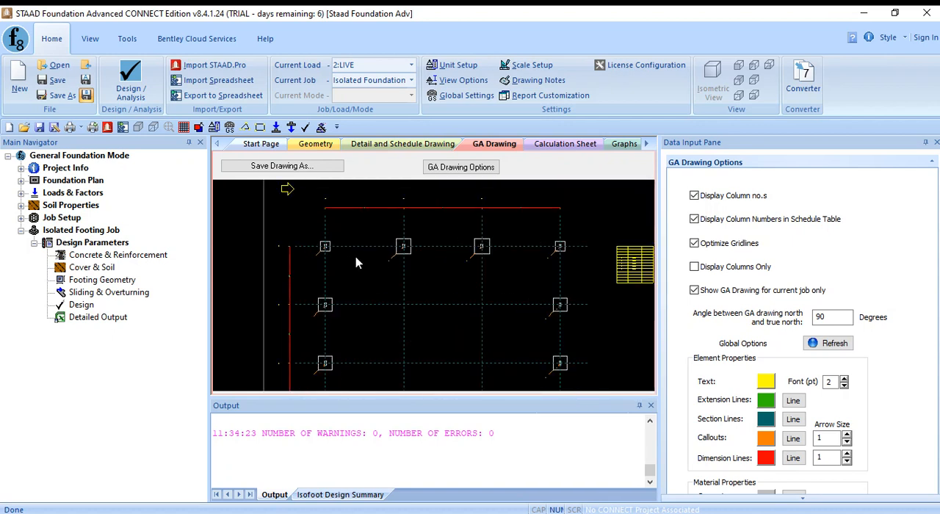
mouse_move(492, 262)
middle_mouse_down()
mouse_move(441, 268)
mouse_move(480, 266)
middle_mouse_up()
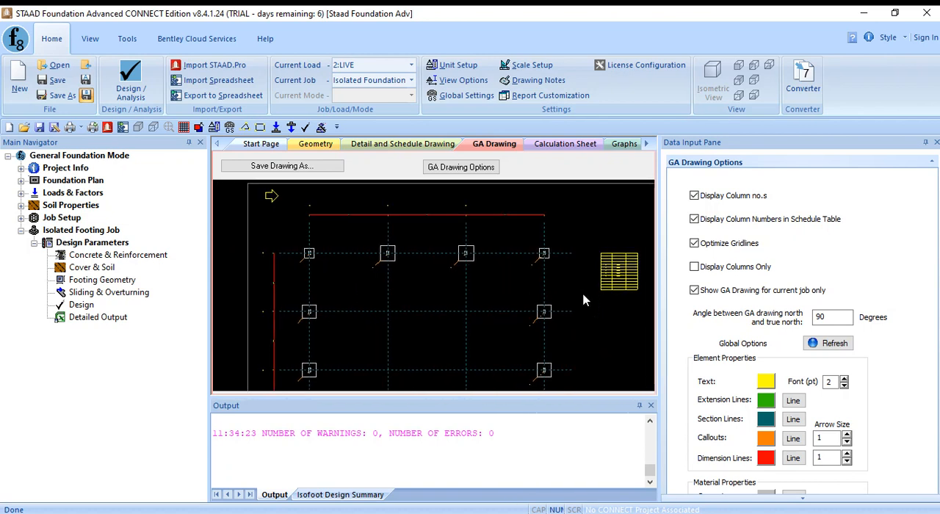
scroll(414, 263, "up", 8)
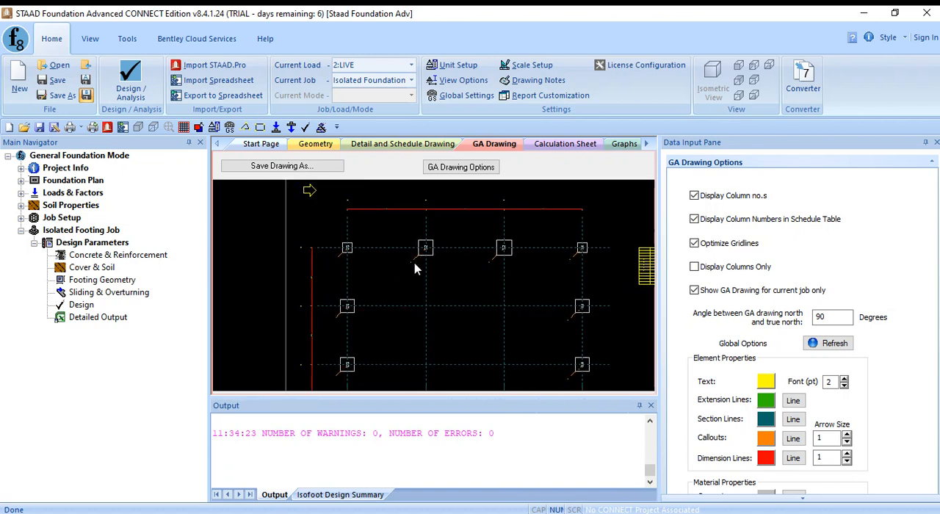
scroll(299, 292, "up", 2)
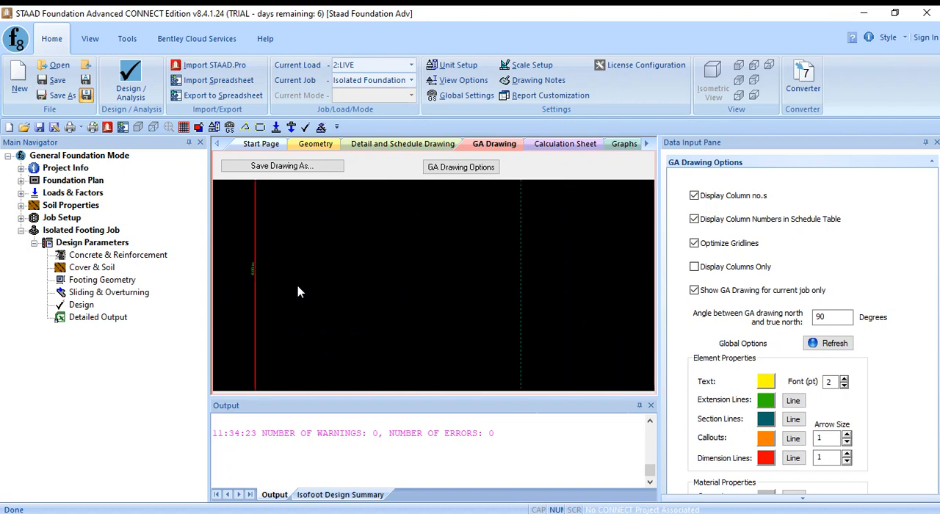
scroll(390, 298, "down", 3)
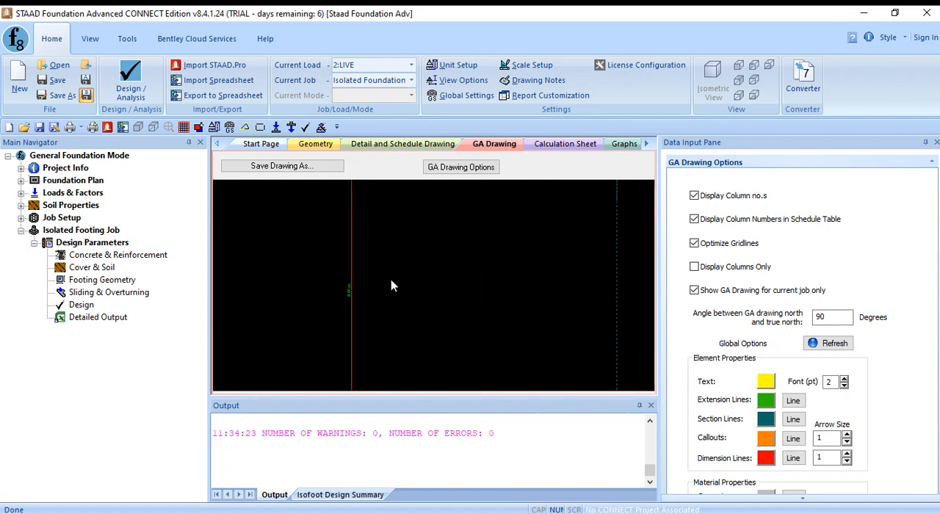
scroll(420, 305, "down", 6)
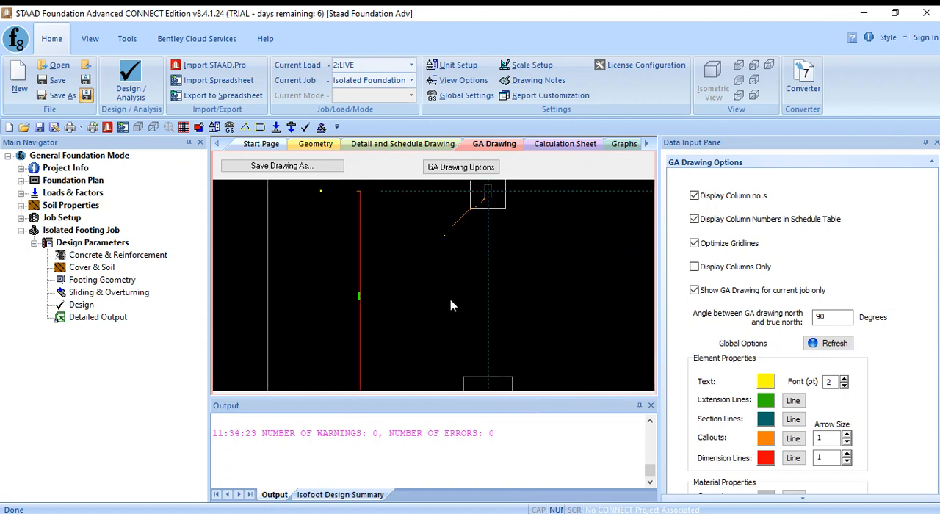
middle_click_drag(645, 325, 567, 329)
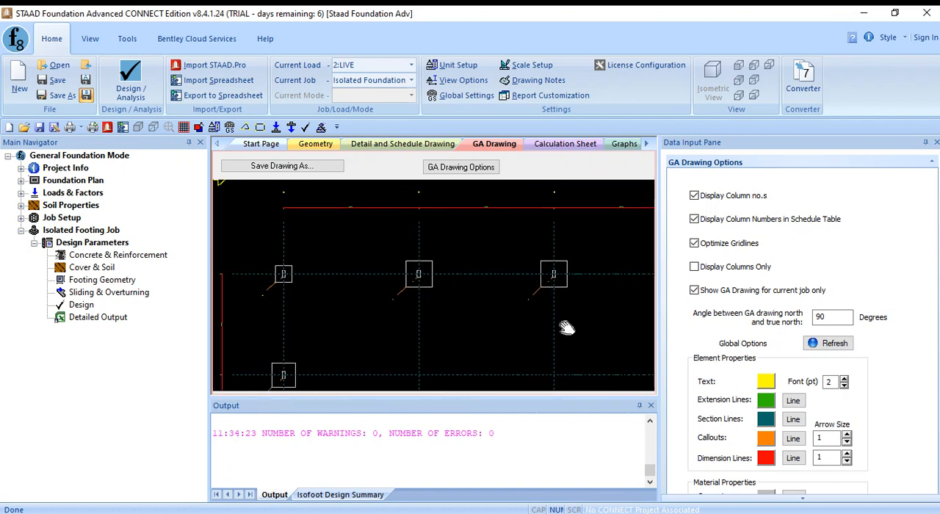
- Set the general arrangement drawing's text font size to 8 pt, refresh the drawing and check the label legibility
left_click(845, 379)
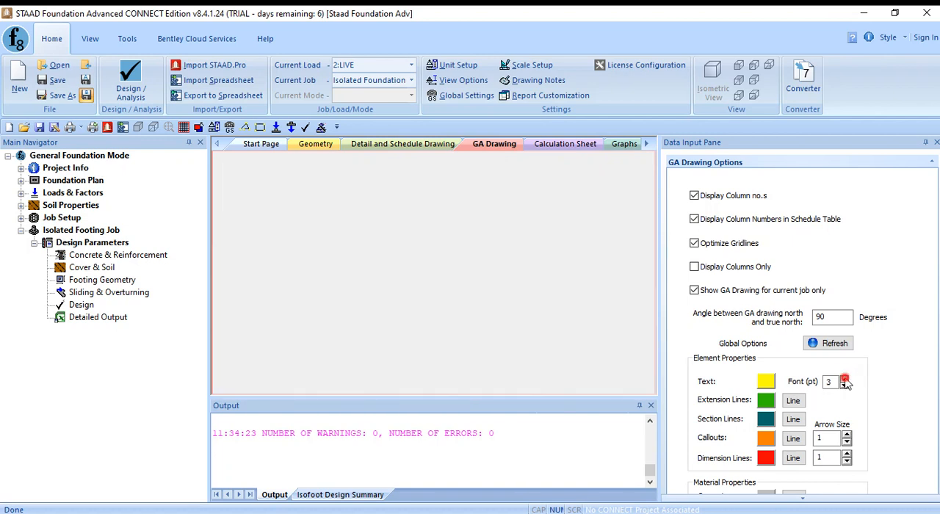
left_click(844, 379)
left_click(845, 379)
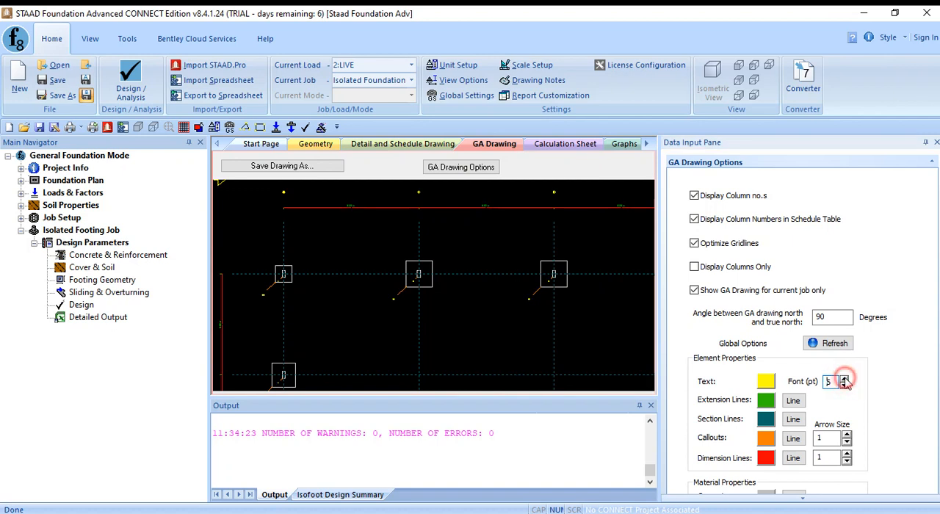
left_click(844, 379)
left_click(845, 379)
left_click(832, 344)
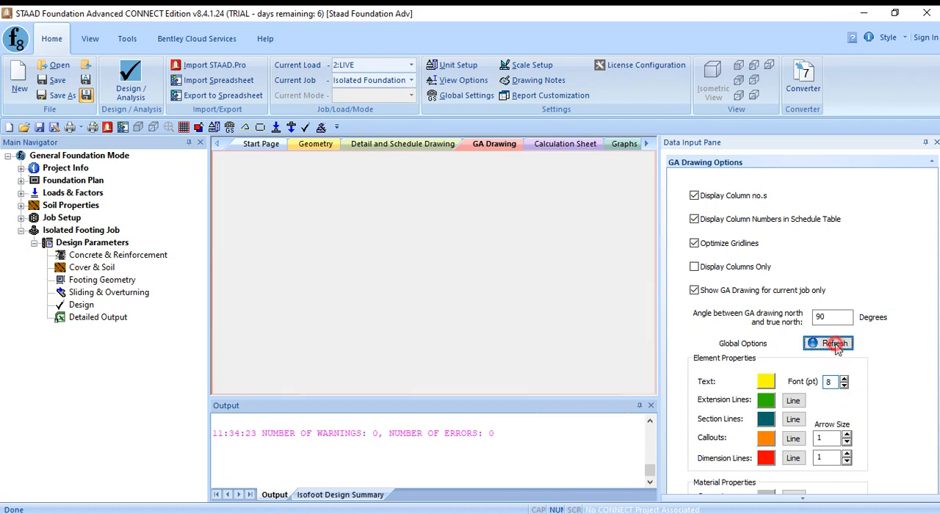
scroll(373, 235, "up", 5)
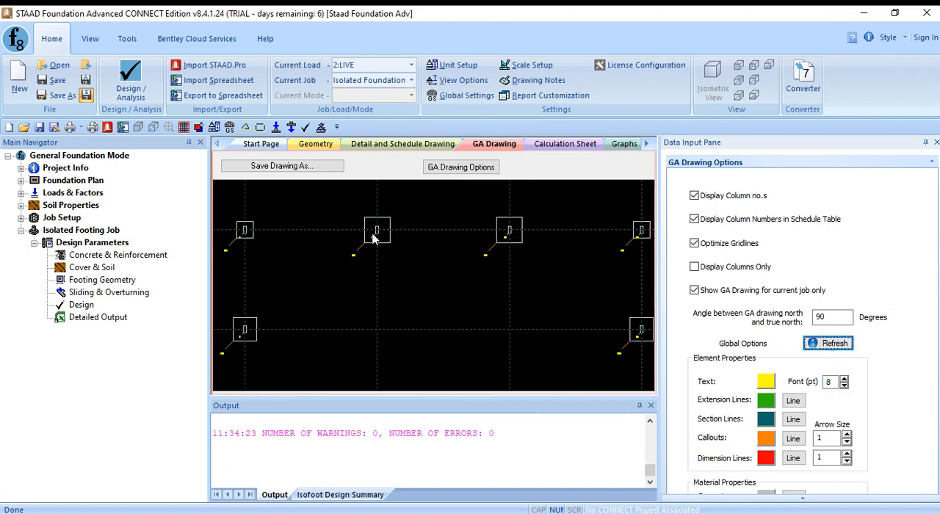
middle_click_drag(481, 278, 492, 280)
scroll(493, 280, "up", 1)
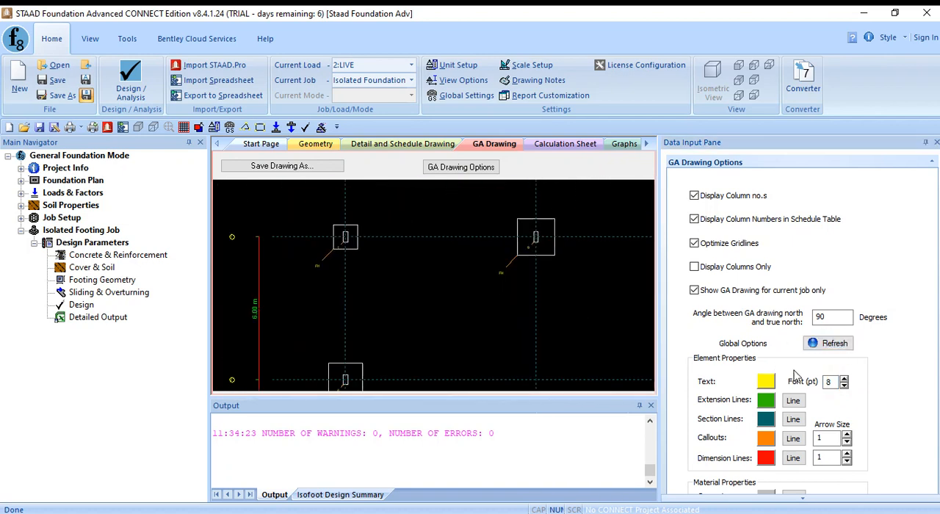
- Set the drawing's text font size to 20 pt and check the footing marks, grid dimensions and schedule table
left_click(844, 379)
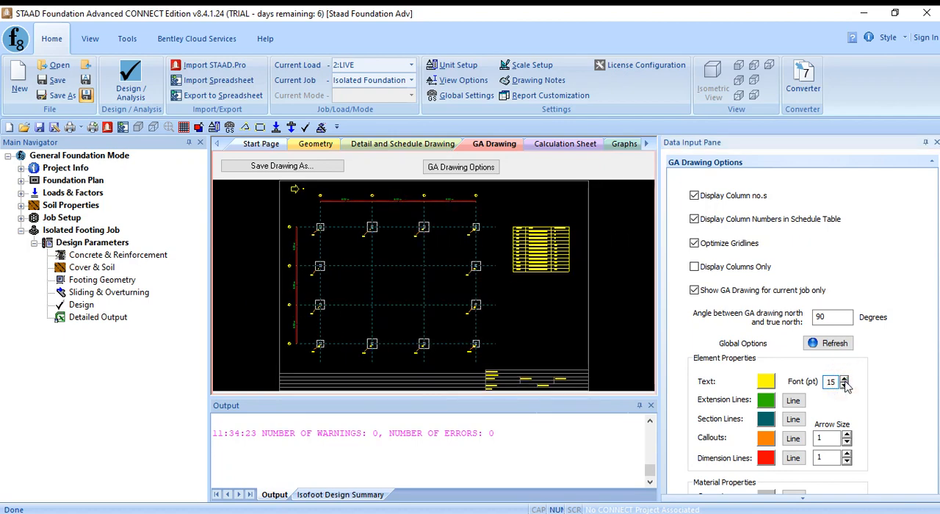
scroll(414, 261, "up", 3)
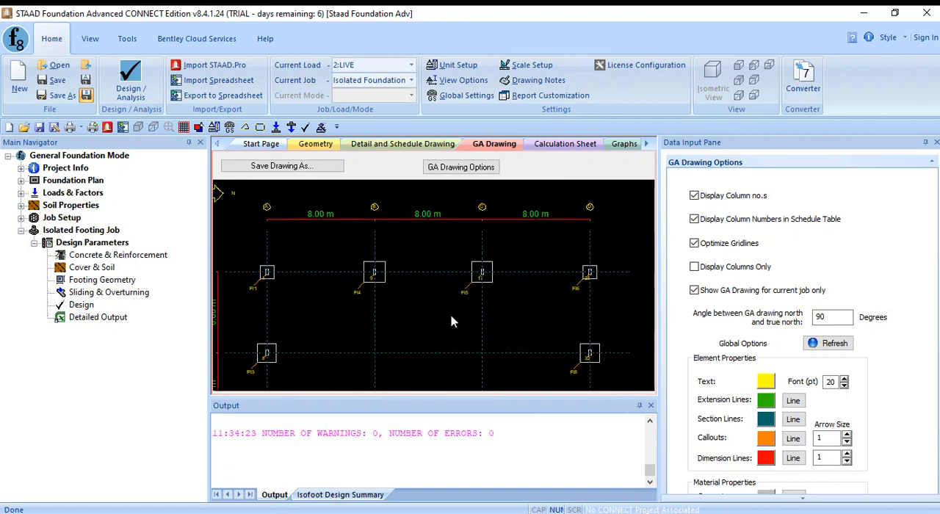
scroll(480, 340, "down", 1)
mouse_move(481, 340)
middle_mouse_down()
mouse_move(459, 302)
mouse_move(477, 299)
middle_mouse_up()
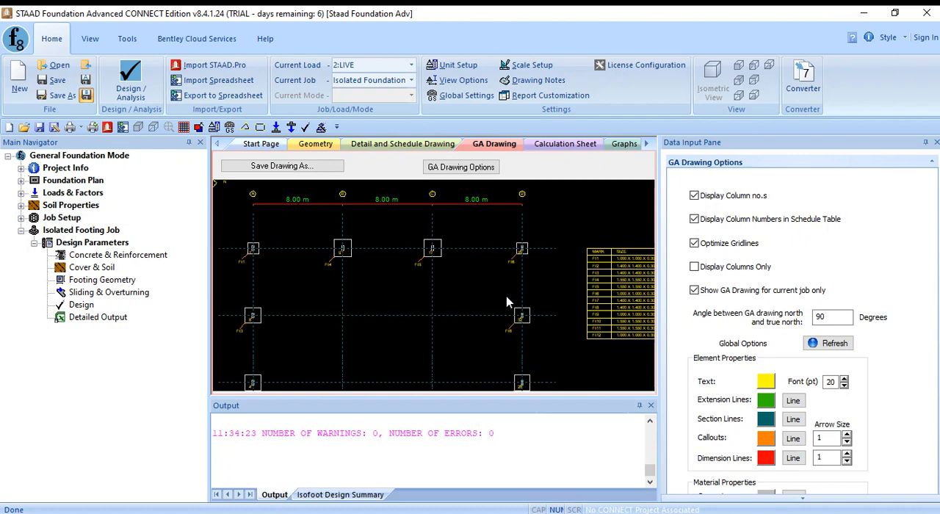
scroll(484, 256, "down", 3)
scroll(484, 260, "up", 2)
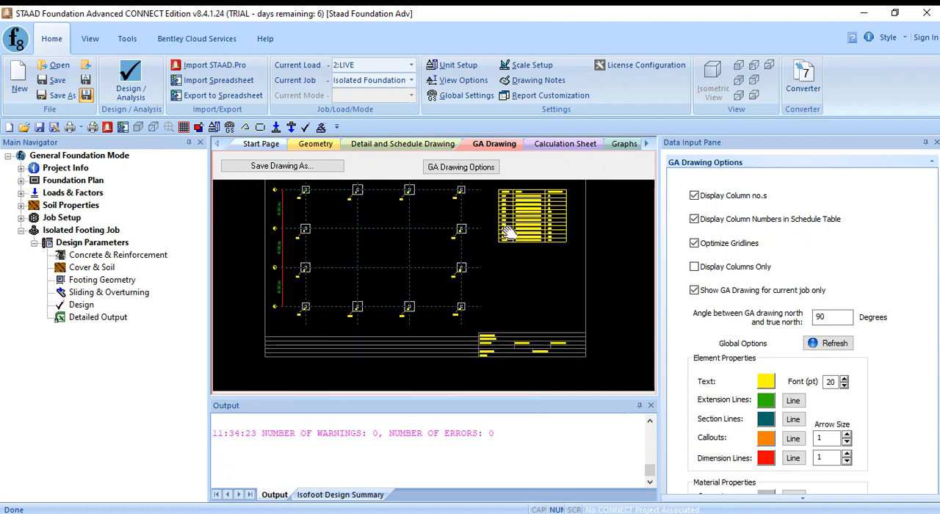
middle_click_drag(455, 266, 456, 235)
scroll(470, 266, "down", 1)
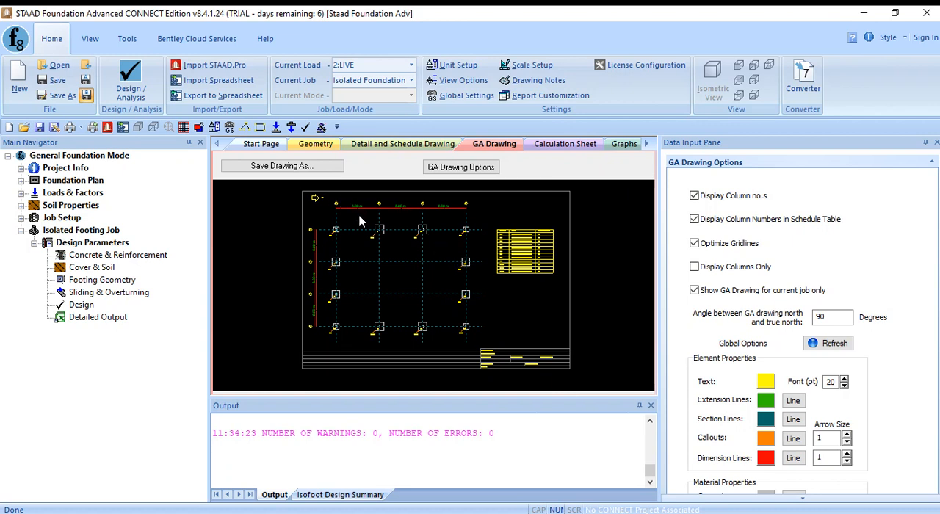
- Save the general arrangement drawing as "Isolated Footing" in the AutoCAD Drawings R2004 (*.dwg) format in the 3. Staad Foundation folder
left_click(293, 172)
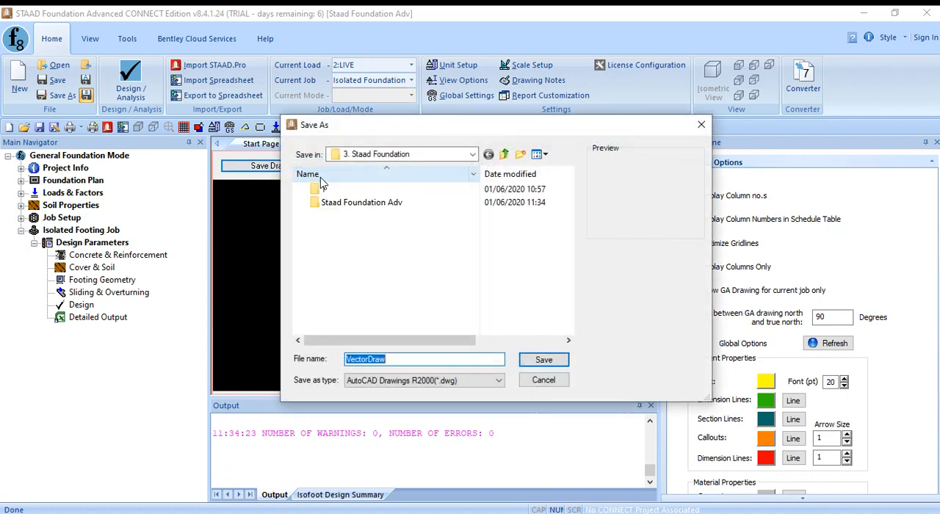
left_click(431, 388)
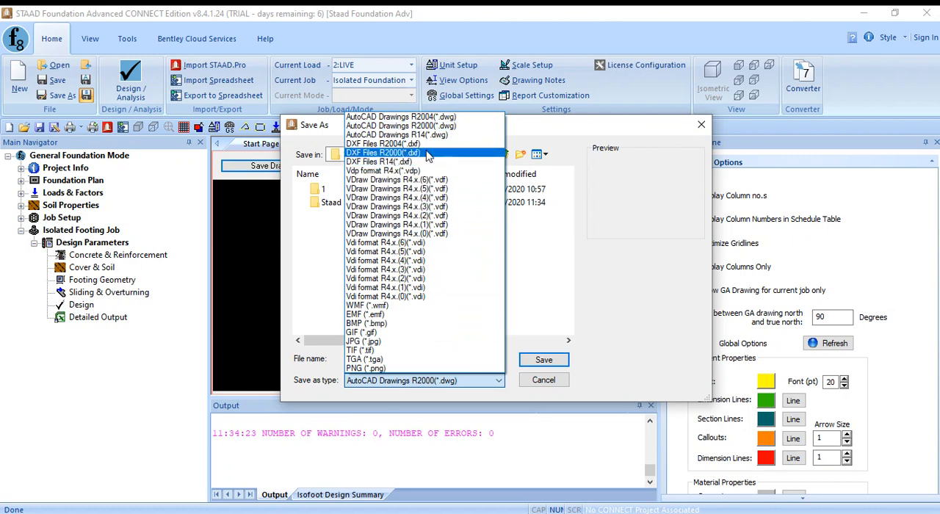
left_click(429, 117)
left_click(417, 359)
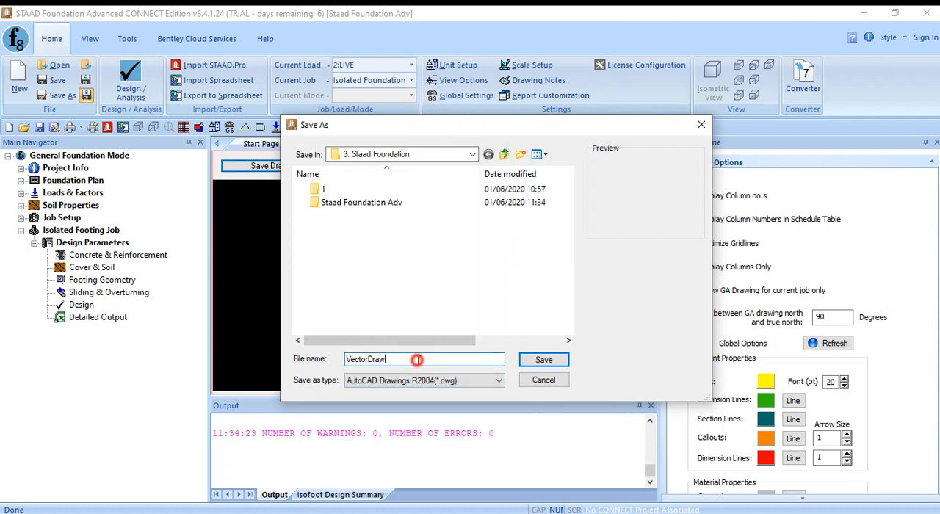
double_click(416, 359)
type("S")
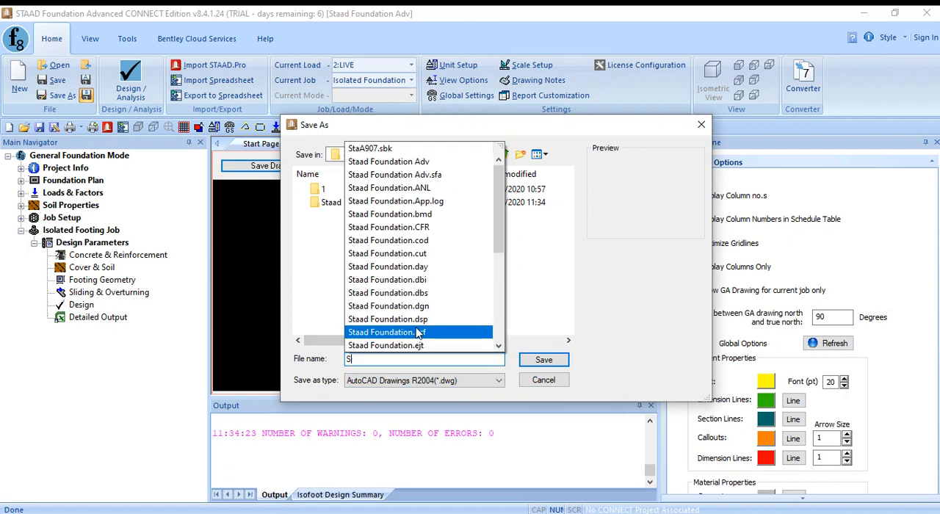
key("BackSpace")
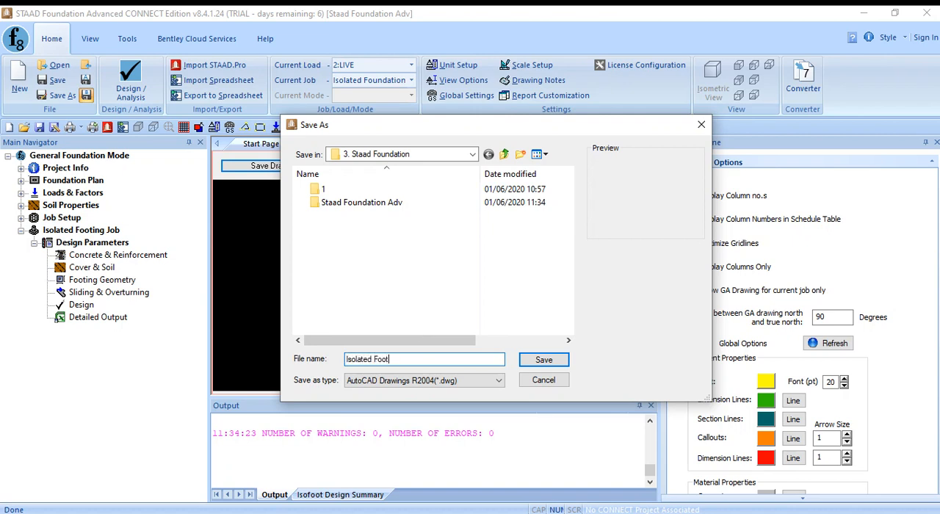
left_click(543, 360)
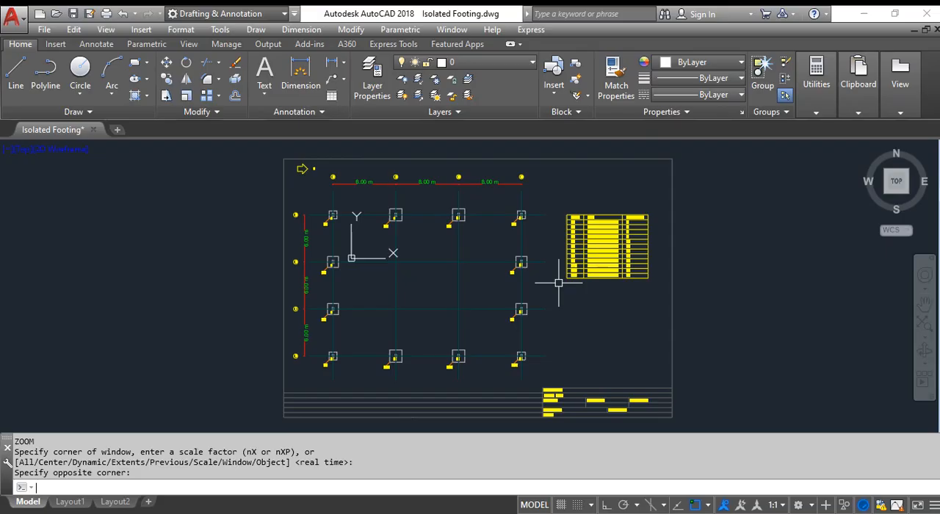
- Switch to AutoCAD and examine the footing layout, grid dimensions and schedule table in Isolated Footing.dwg
key("F11")
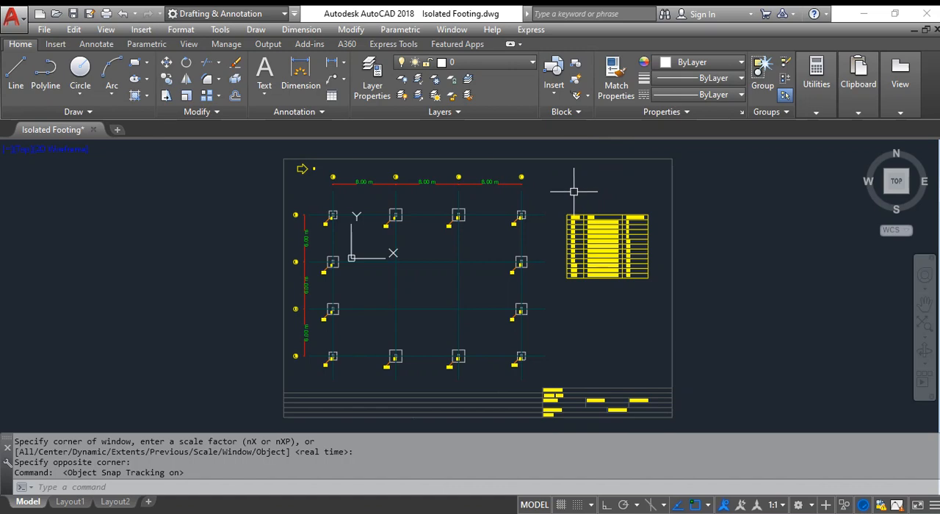
scroll(488, 271, "up", 2)
middle_click_drag(383, 234, 451, 293)
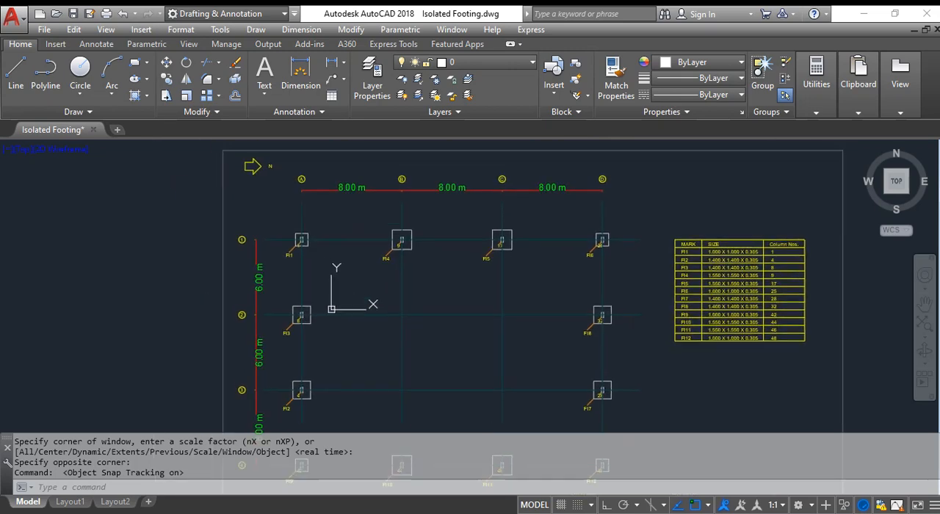
middle_click_drag(512, 277, 446, 246)
middle_click_drag(536, 293, 511, 216)
mouse_move(503, 283)
middle_mouse_down()
mouse_move(523, 213)
mouse_move(500, 243)
mouse_move(490, 287)
middle_mouse_up()
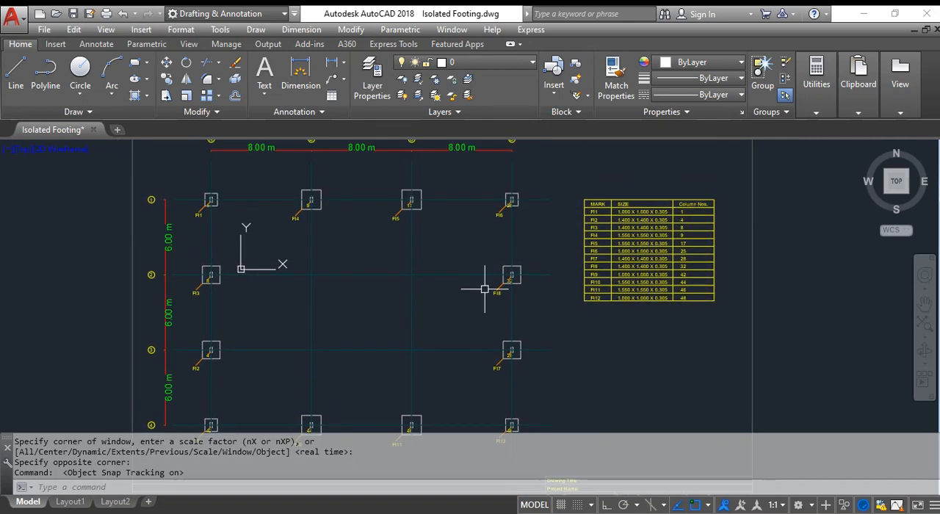
scroll(487, 287, "down", 2)
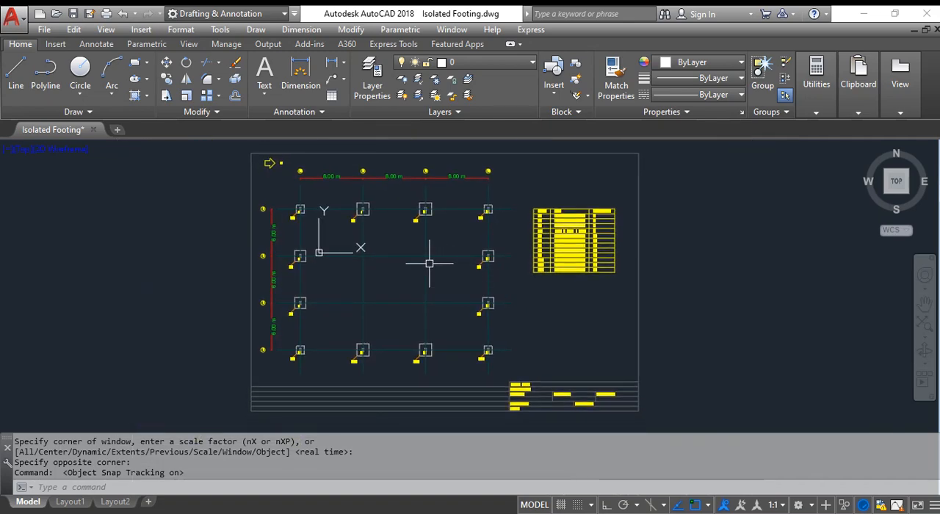
scroll(313, 210, "up", 2)
middle_click_drag(313, 209, 293, 268)
middle_click_drag(405, 287, 373, 262)
middle_click_drag(461, 286, 391, 264)
scroll(472, 284, "down", 2)
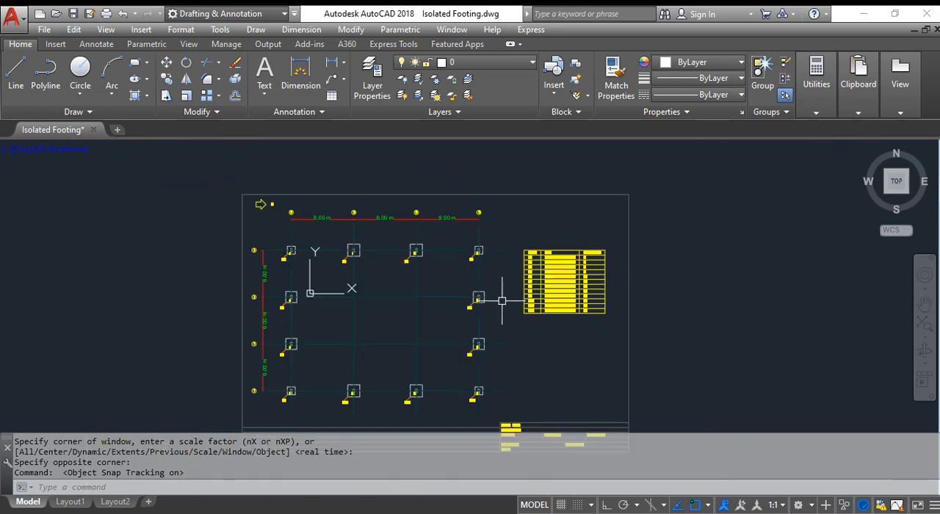
mouse_move(598, 272)
middle_mouse_down()
mouse_move(539, 221)
mouse_move(562, 210)
middle_mouse_up()
scroll(532, 210, "up", 6)
middle_click_drag(440, 199, 550, 214)
scroll(542, 252, "down", 2)
scroll(573, 213, "down", 4)
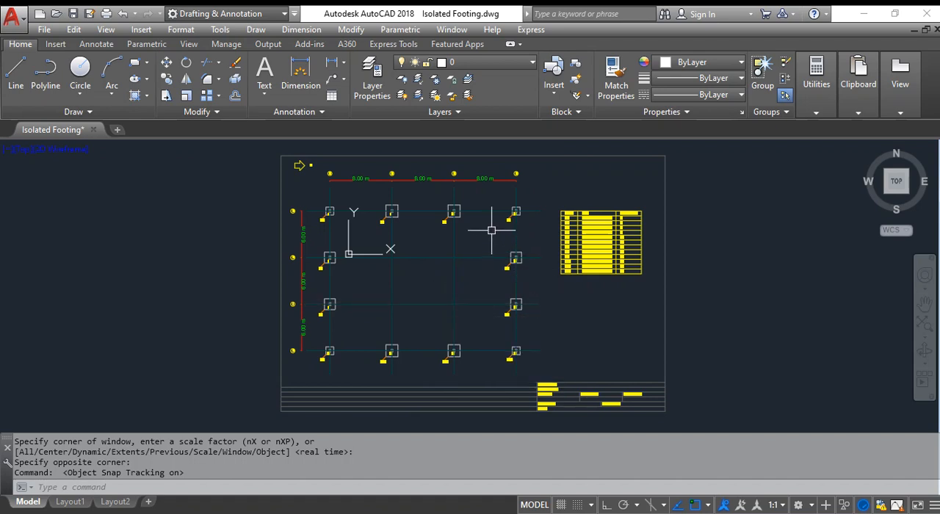
- Examine the exported drawing's perimeter footings, schedule table and the interior area of the column grid
scroll(395, 251, "up", 2)
scroll(379, 249, "up", 2)
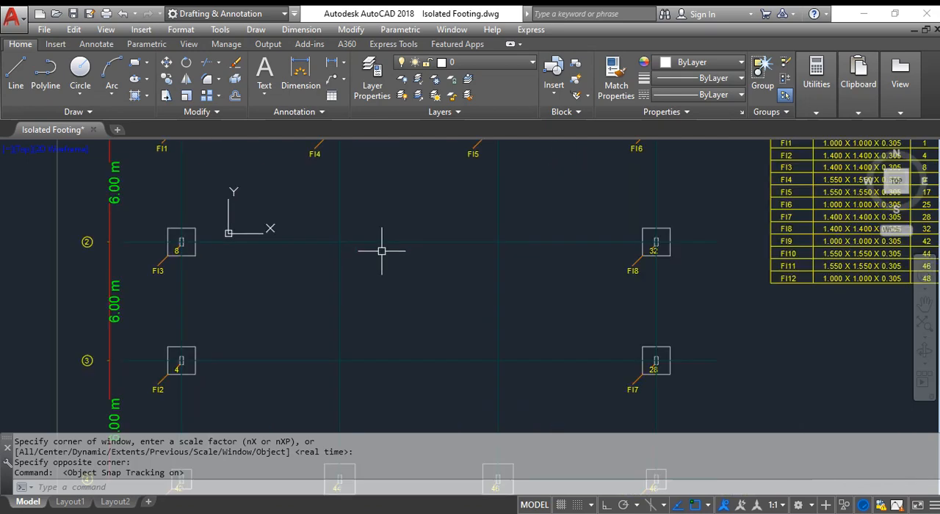
scroll(363, 234, "down", 2)
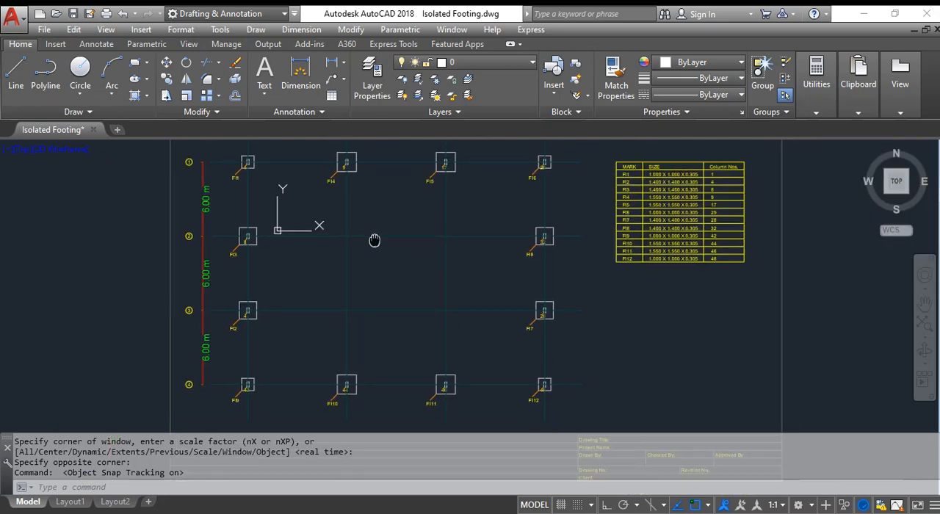
left_click(302, 203)
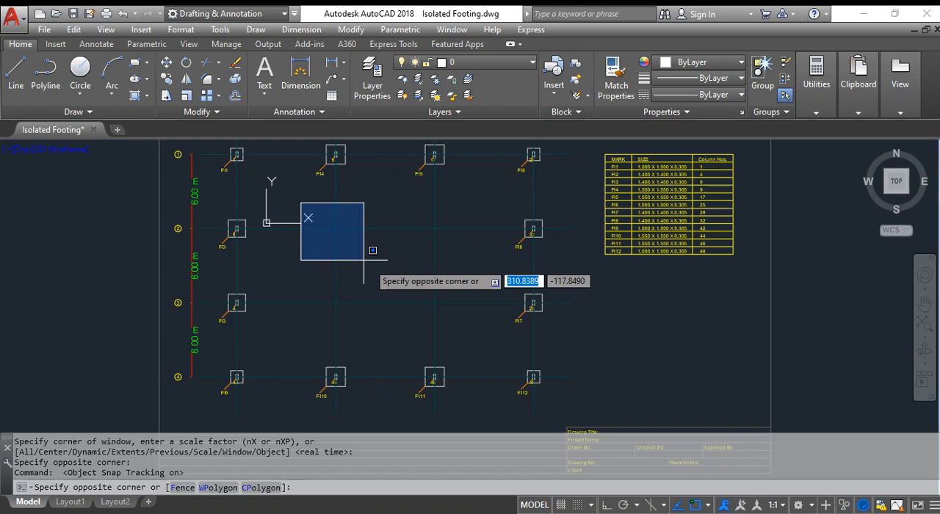
left_click(478, 321)
left_click(308, 201)
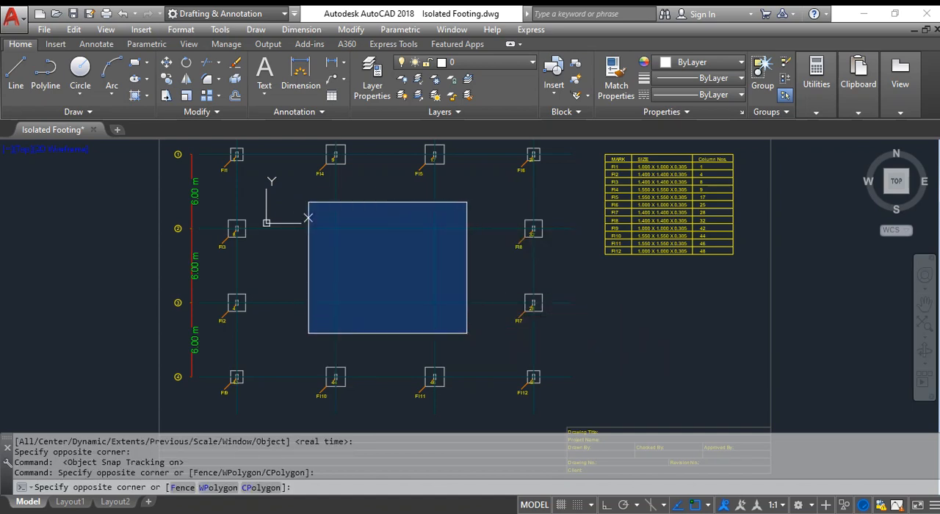
left_click(466, 332)
left_click(302, 209)
left_click(463, 319)
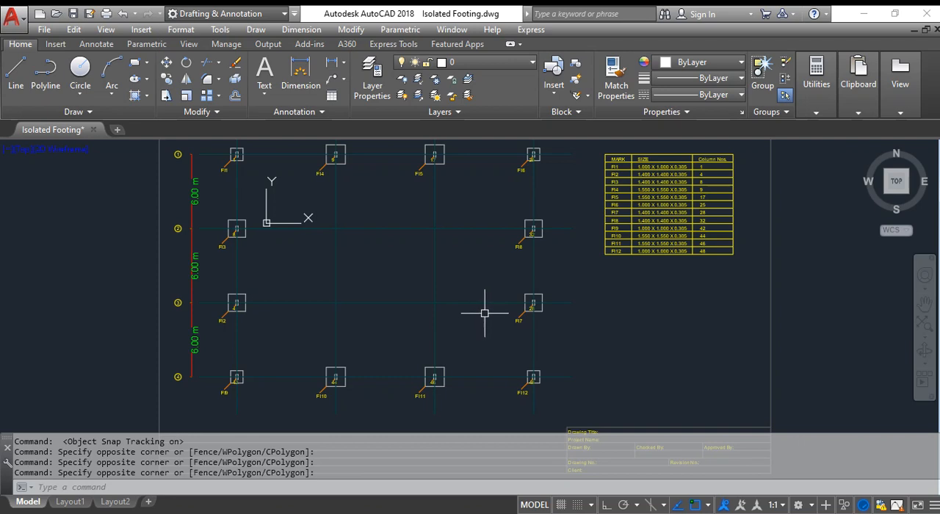
middle_click_drag(294, 190, 313, 232)
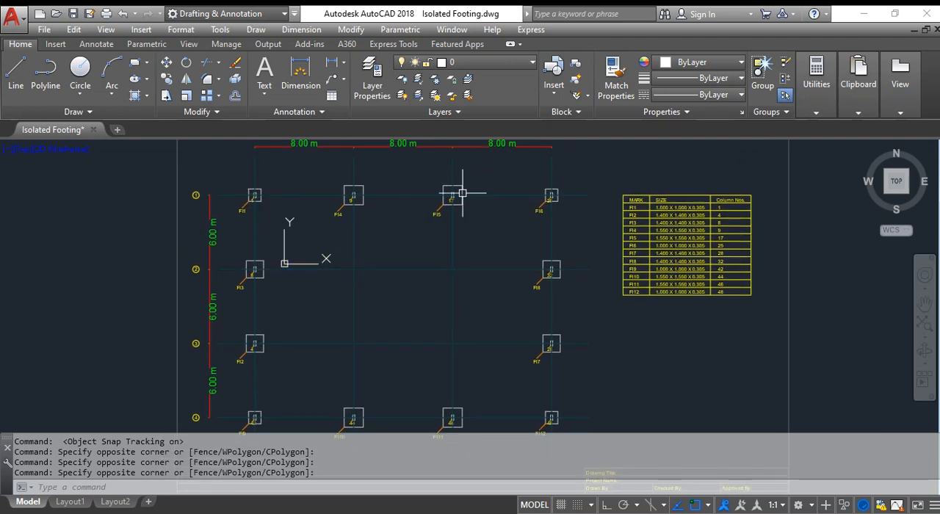
mouse_move(565, 349)
middle_mouse_down()
mouse_move(539, 272)
mouse_move(550, 326)
middle_mouse_up()
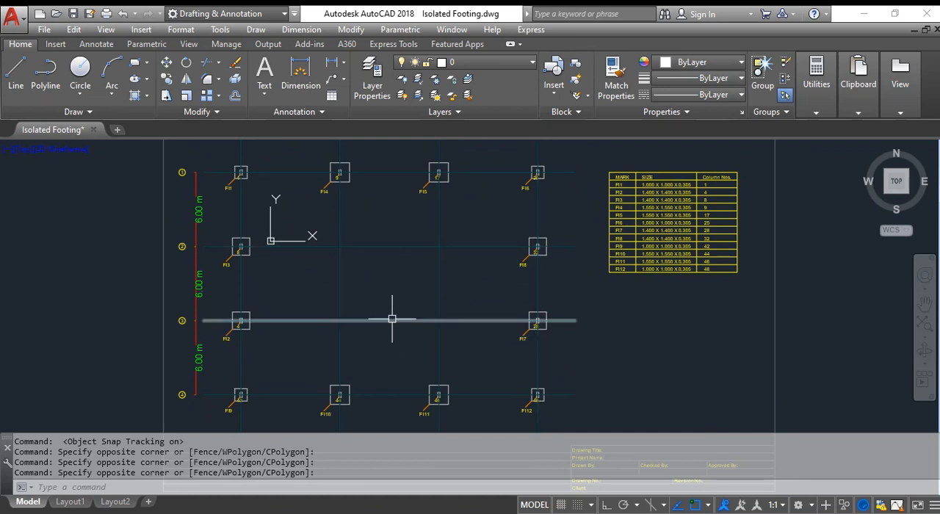
- Switch to STAAD Foundation Advanced, start creating a new job and show the foundation model's geometry
key("alt+Tab")
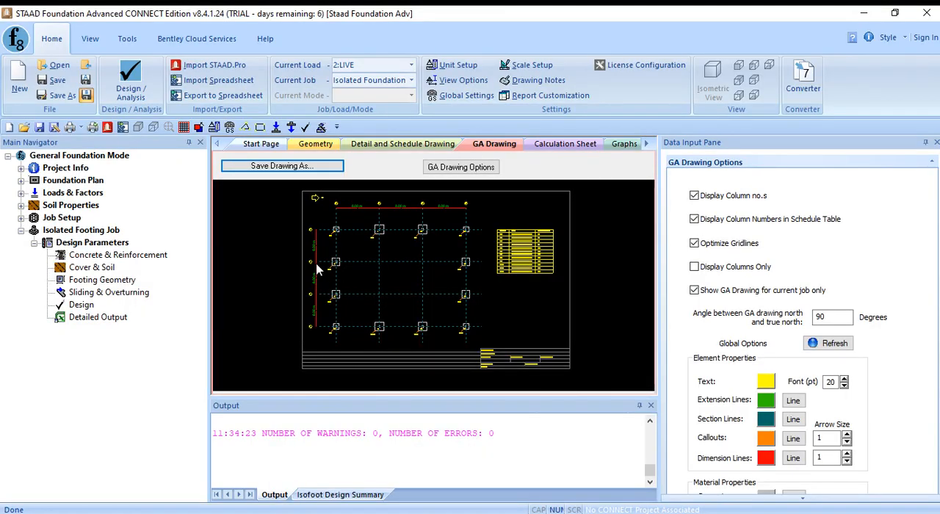
left_click(21, 218)
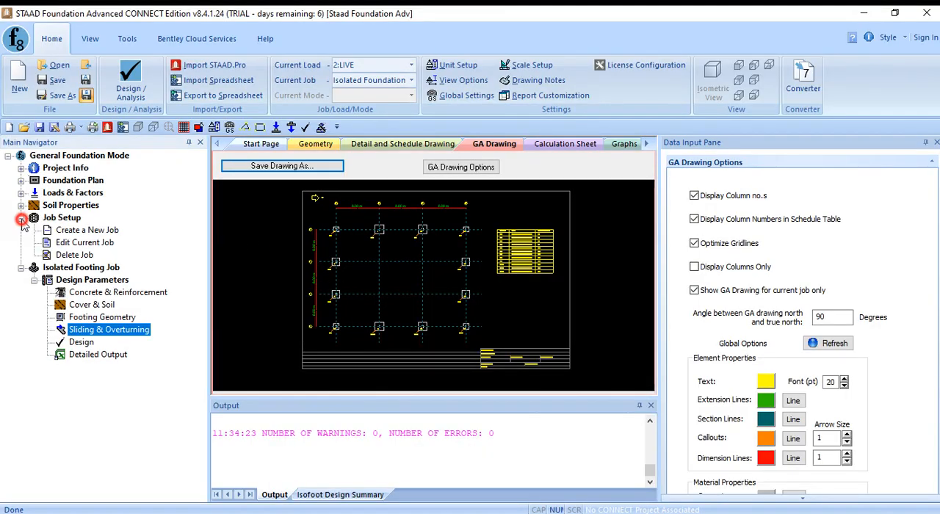
left_click(67, 218)
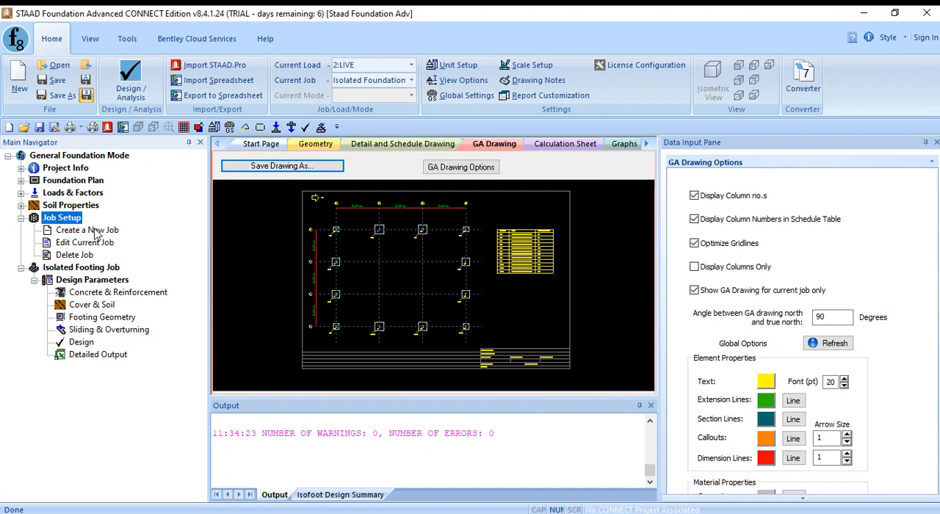
left_click(96, 231)
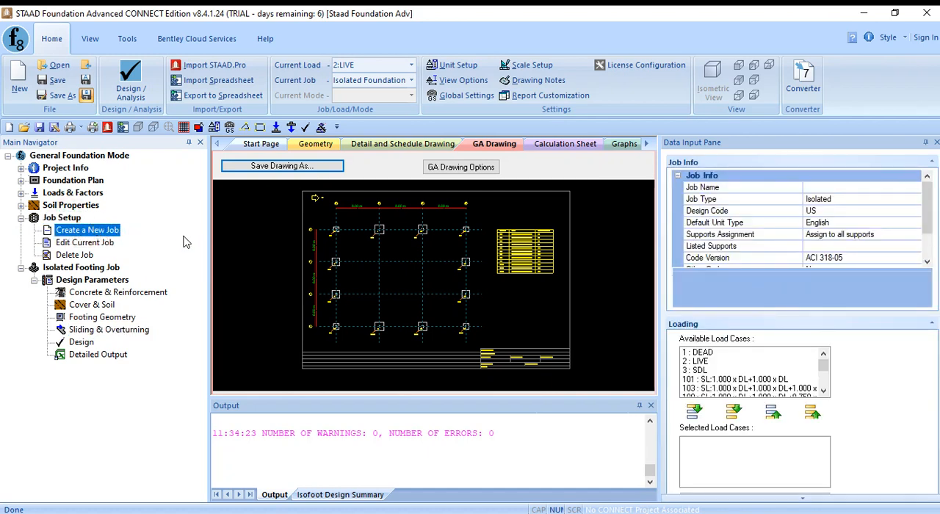
left_click(318, 145)
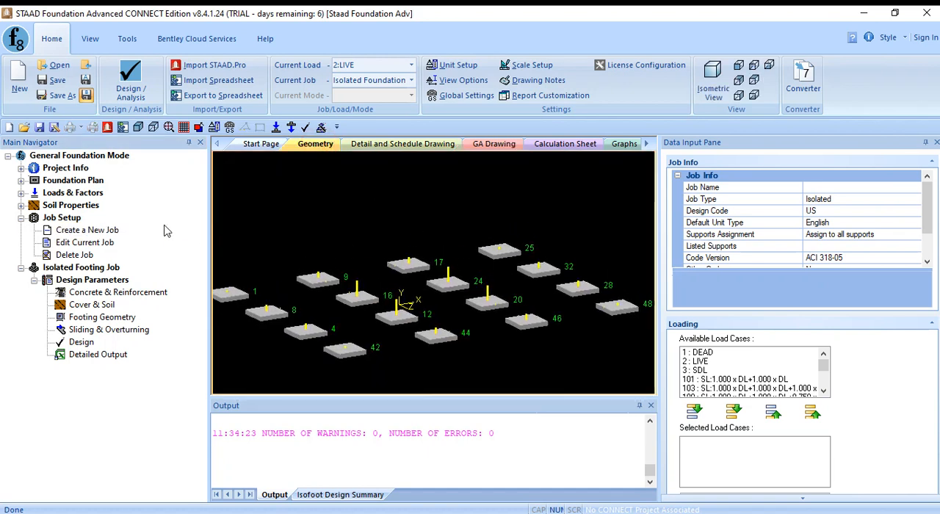
left_click(67, 219)
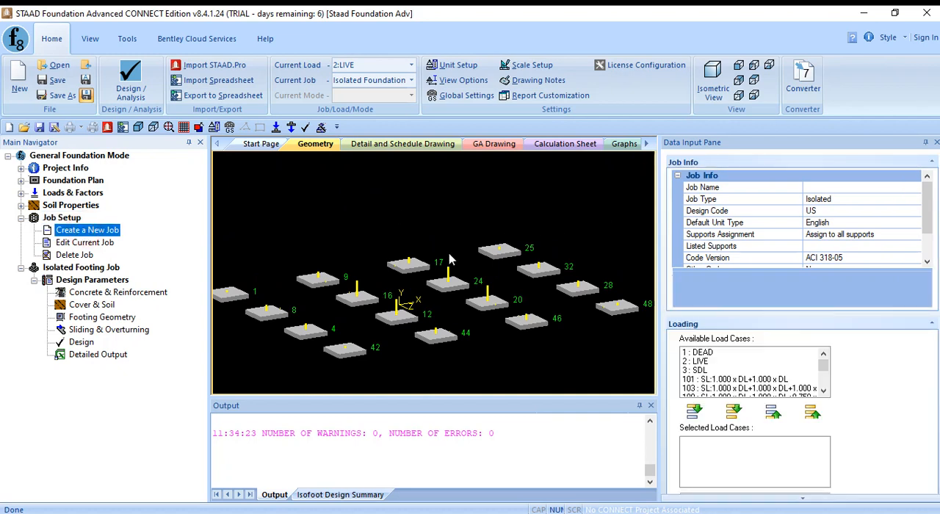
- Name the new job "Pile Foundation", with job type Pile Cap and default unit type SI
left_click(907, 200)
left_click(919, 200)
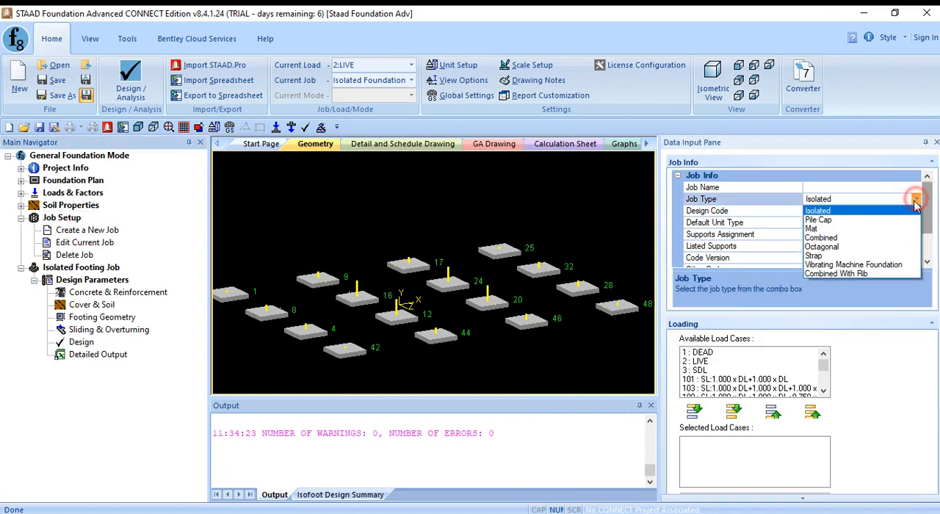
left_click(848, 221)
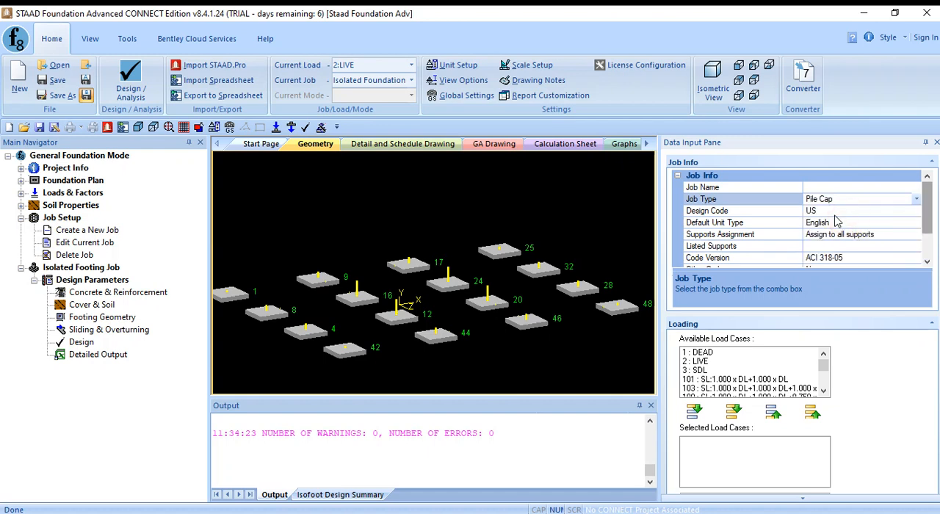
left_click(830, 188)
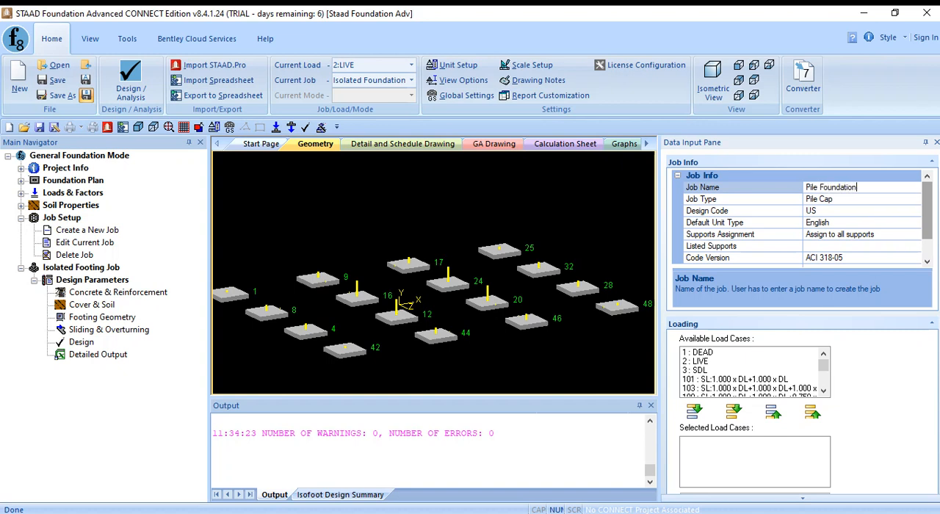
left_click(629, 243)
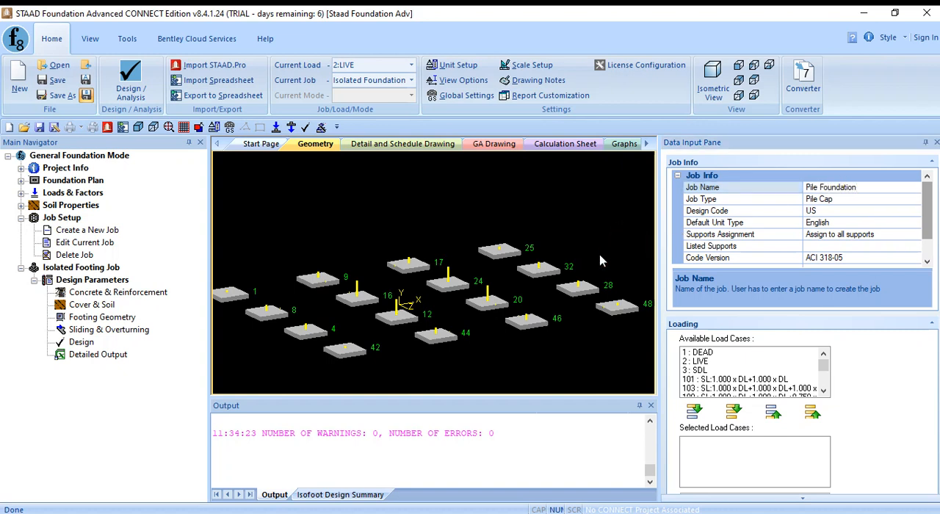
left_click(917, 224)
left_click(916, 223)
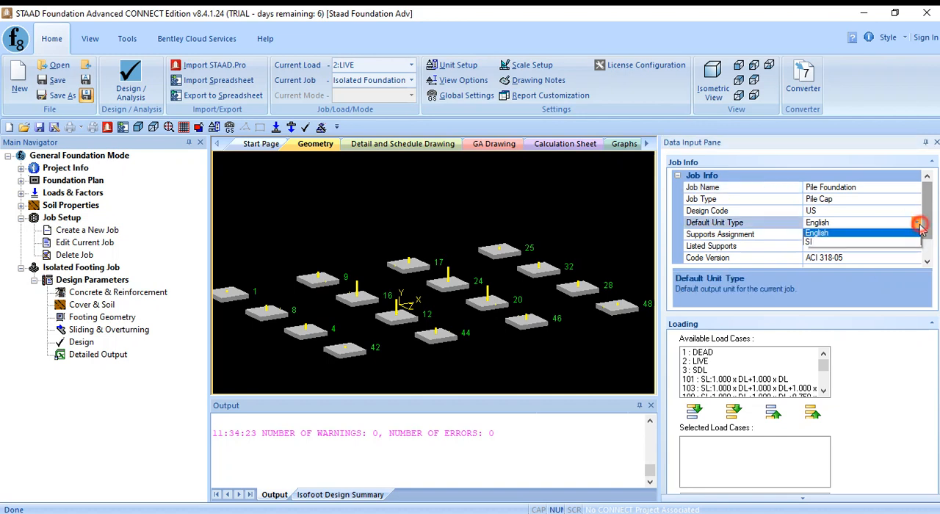
left_click(859, 243)
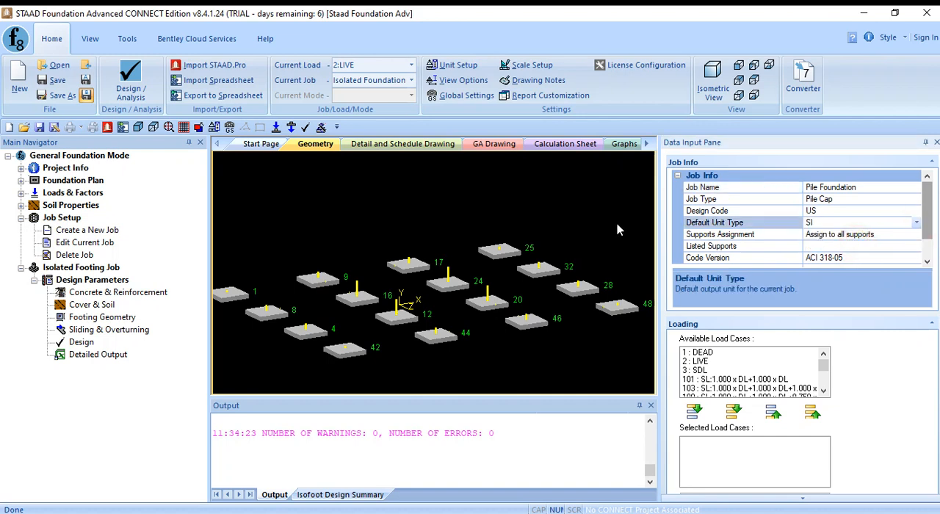
- Set the supports assignment to "Assign to selected support" and select the four interior supports 16, 24, 12 and 20
left_click(625, 221)
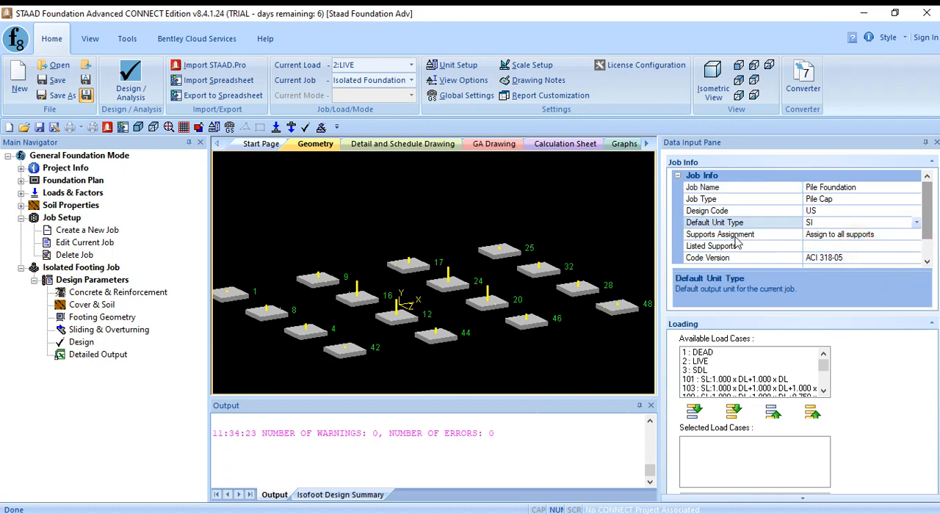
left_click(368, 302)
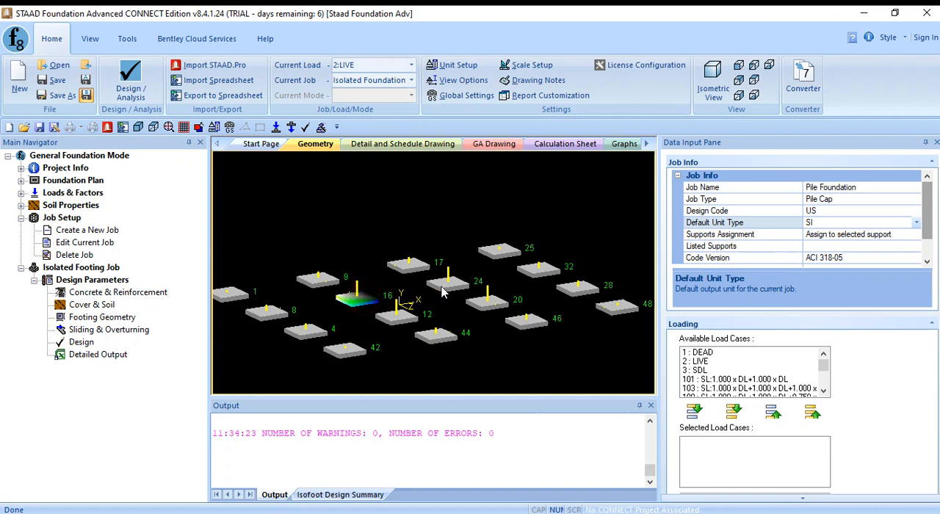
left_click(441, 288, "ctrl")
left_click(402, 316, "ctrl")
left_click(485, 304, "ctrl")
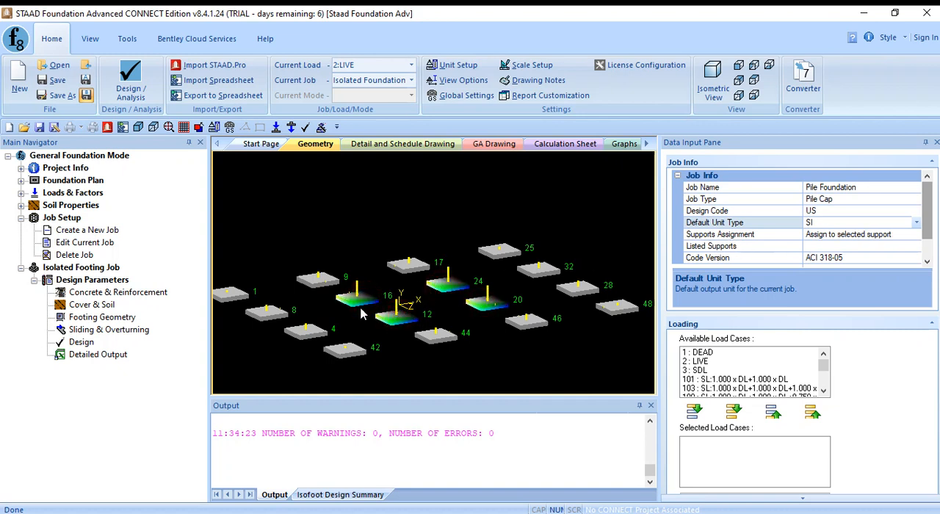
- Set the new job's design code version to ACI 318-11
left_click_drag(926, 224, 925, 254)
left_click(917, 234)
left_click(917, 234)
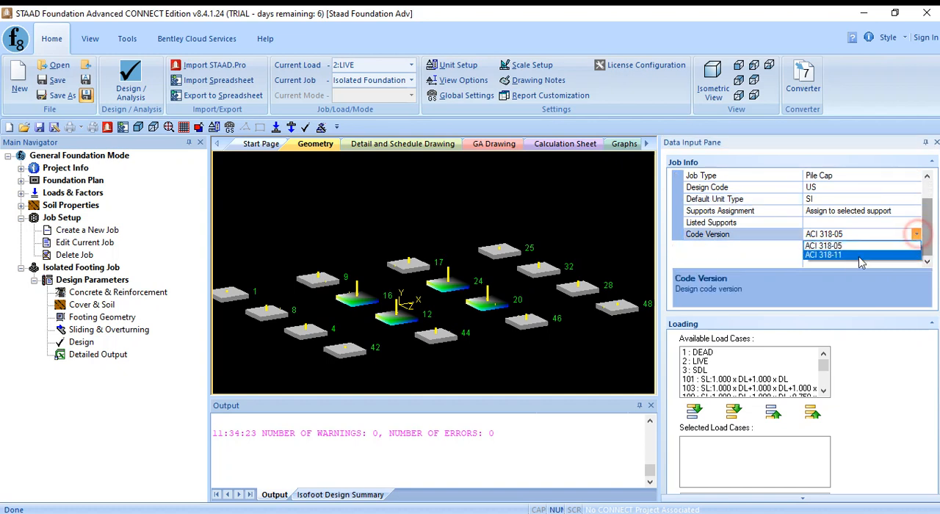
left_click(837, 256)
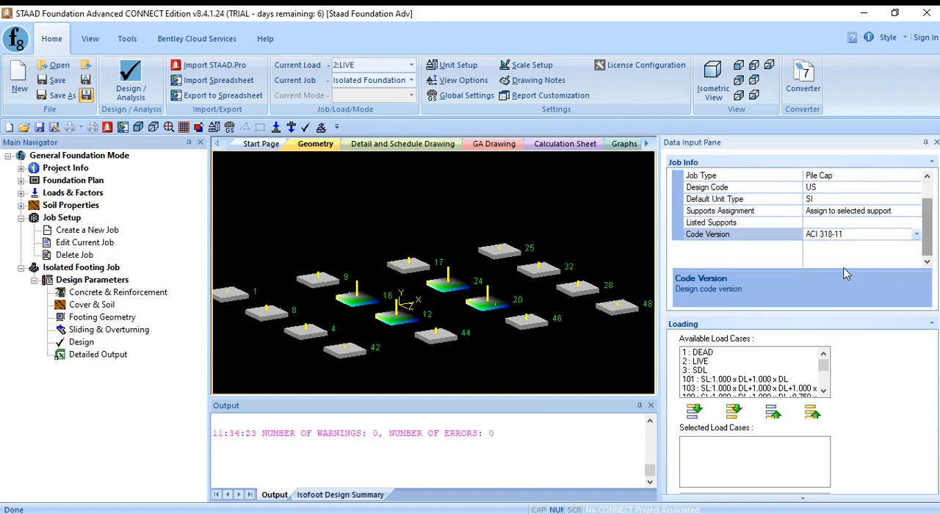
- Add load combinations 101 through 226 to the selected load cases and create the pile cap job
left_click(791, 379)
scroll(826, 370, "down", 3)
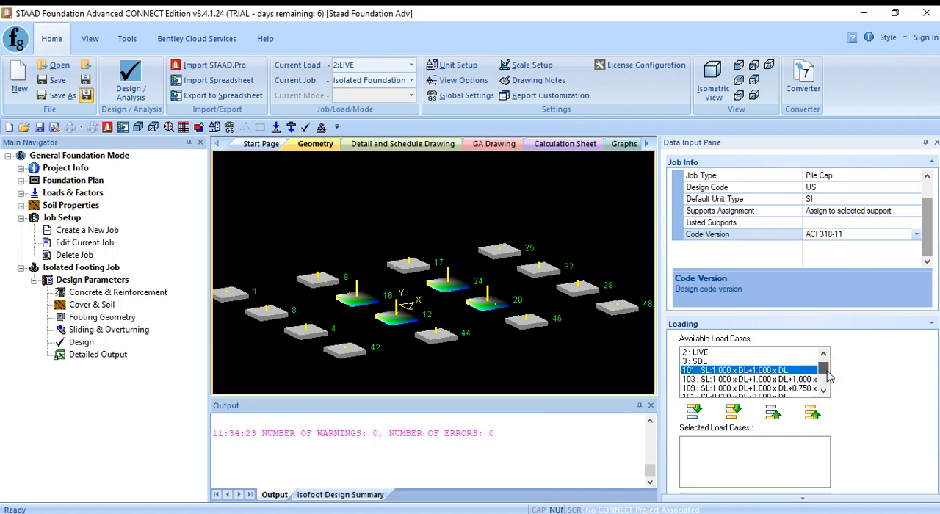
left_click(797, 388, "shift")
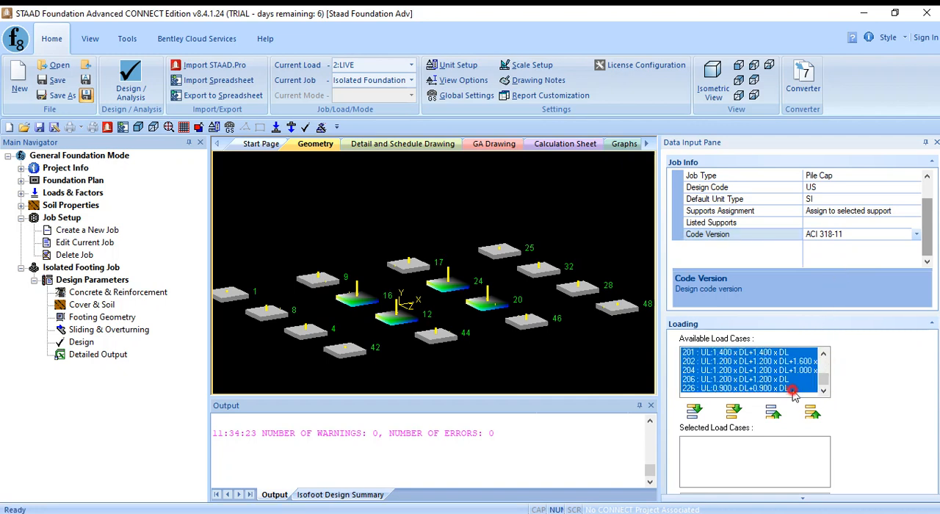
left_click(692, 414)
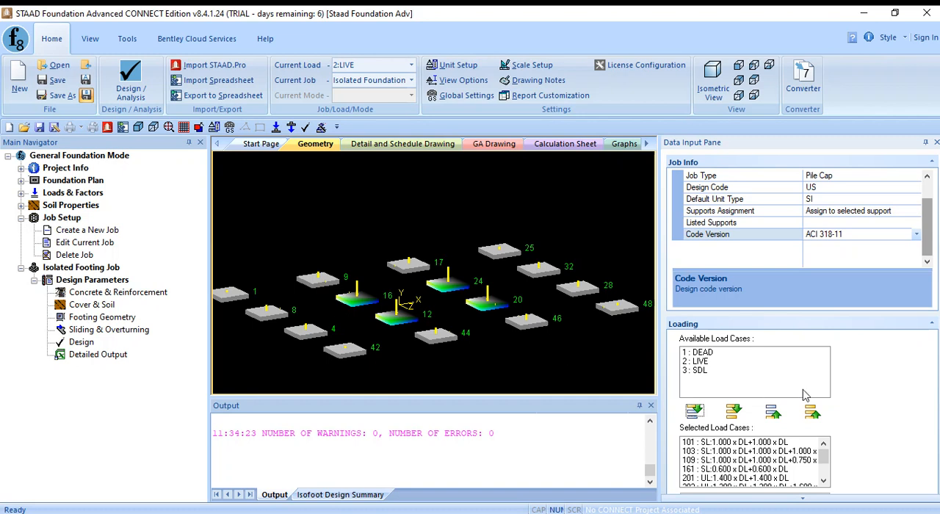
scroll(871, 419, "down", 3)
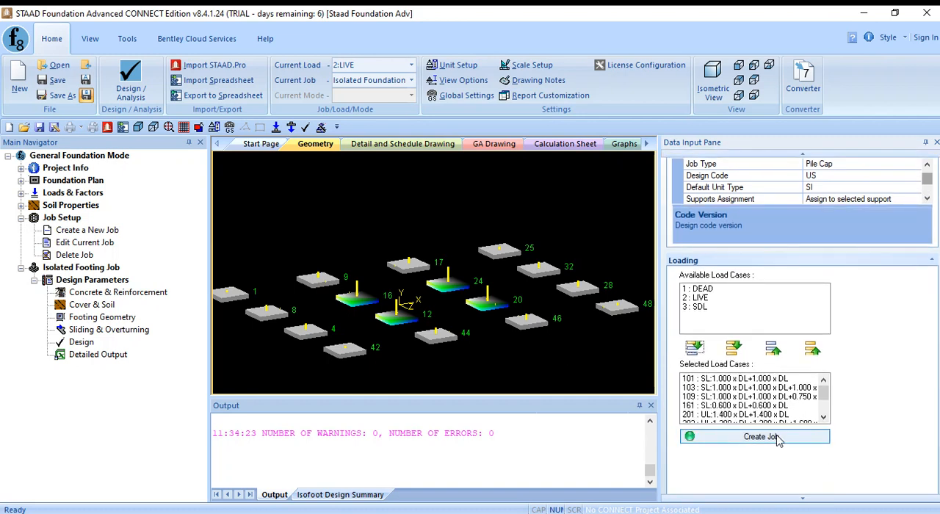
left_click(777, 437)
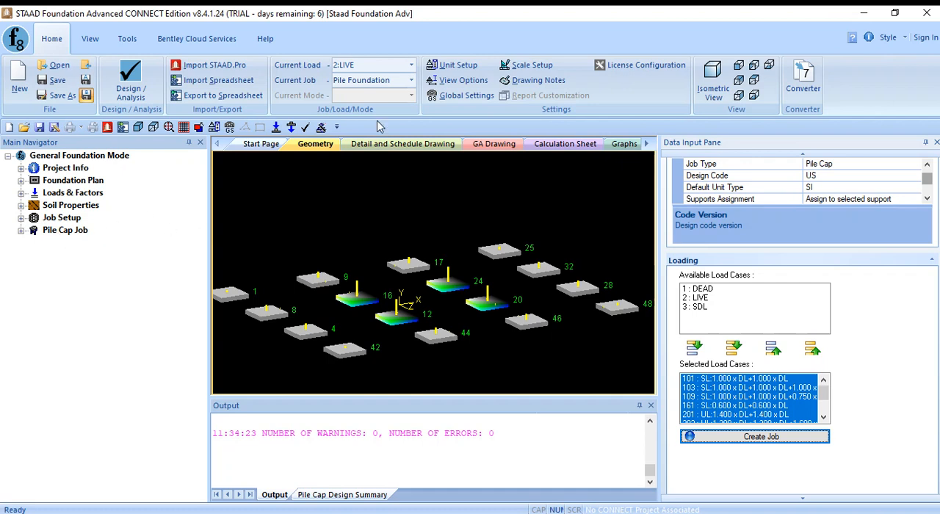
- Check the available jobs and review the pile cap job's design parameters and the cover diagram
left_click(412, 81)
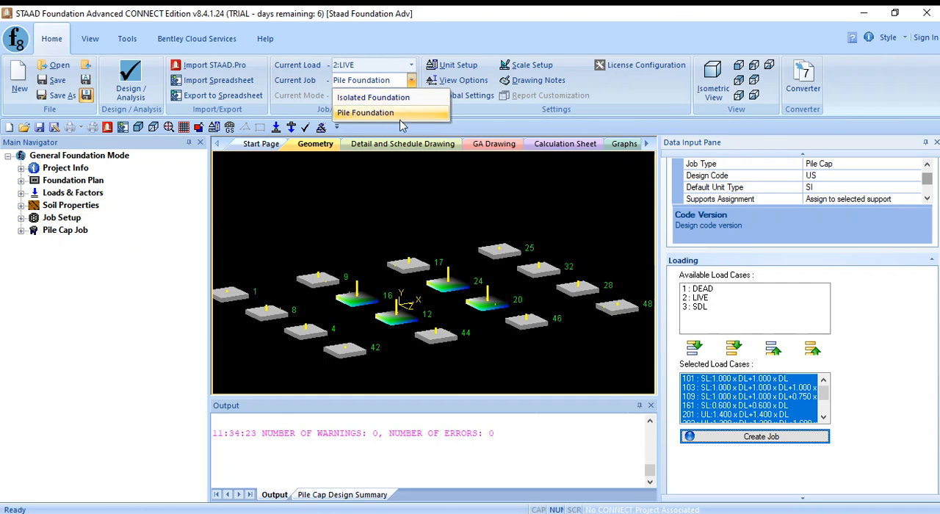
left_click(411, 80)
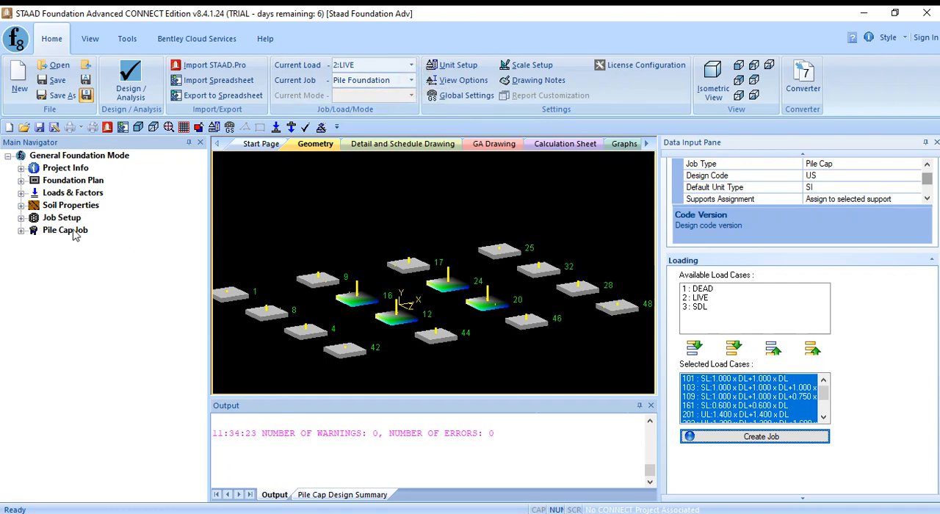
left_click(21, 230)
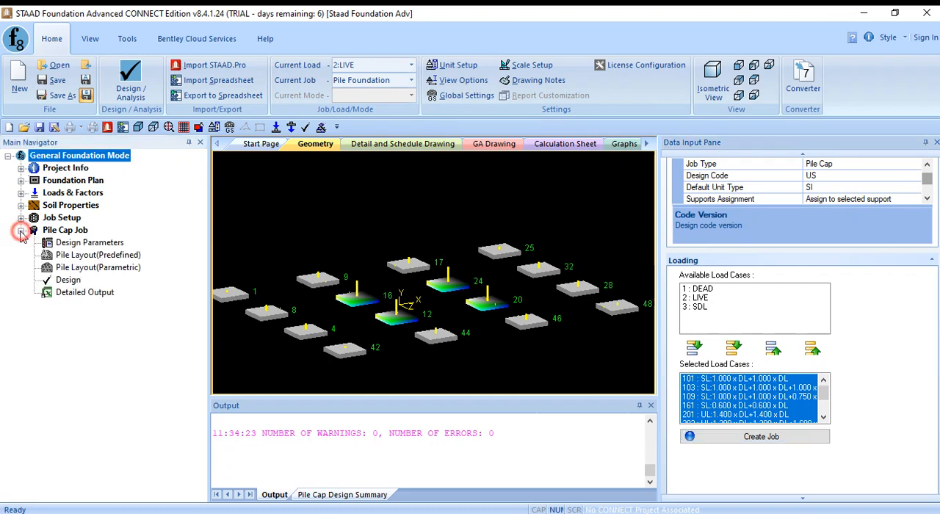
left_click(105, 243)
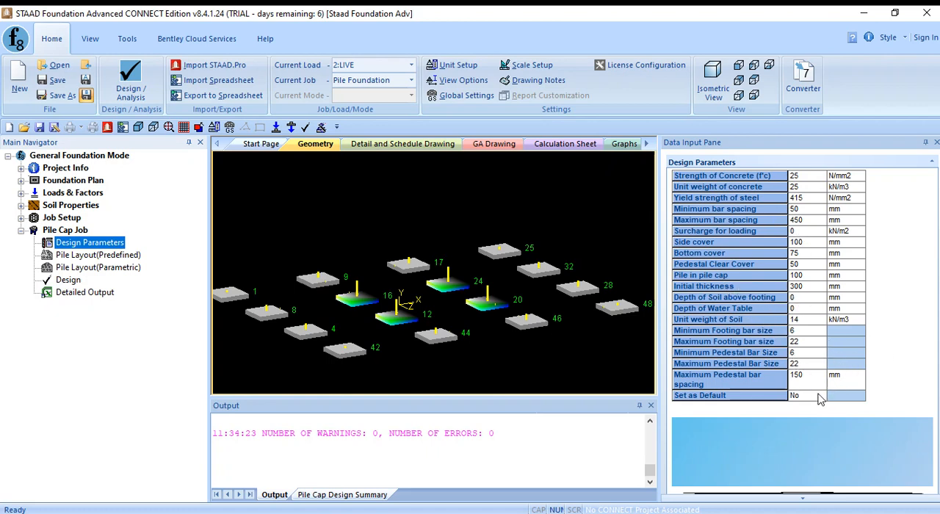
scroll(824, 402, "down", 5)
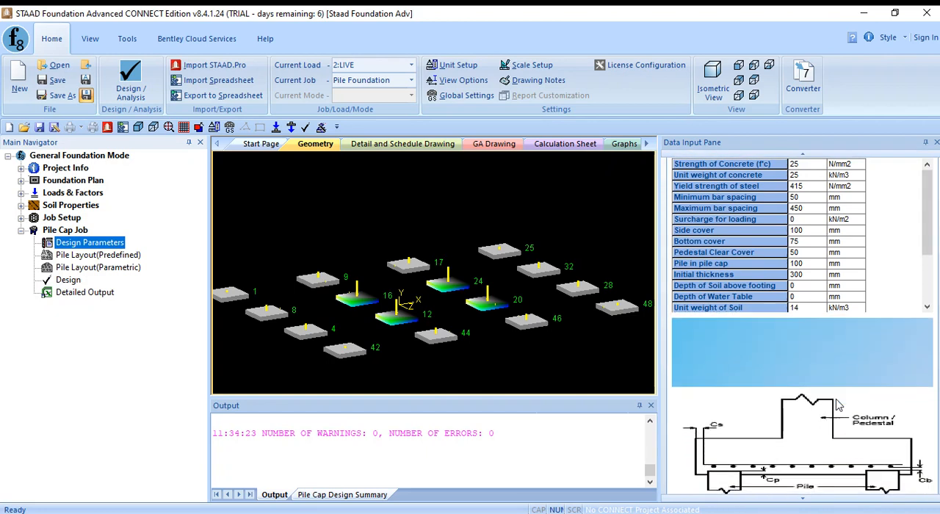
scroll(839, 403, "down", 1)
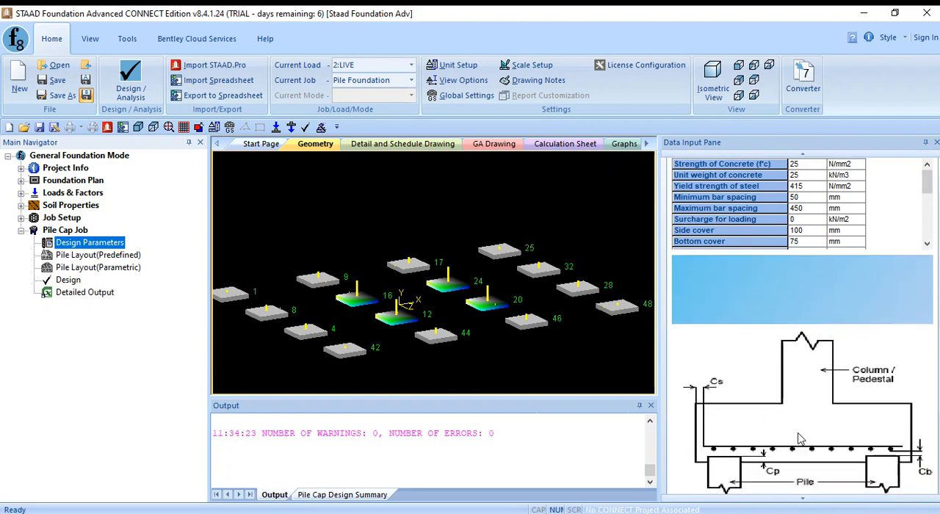
- Open the predefined pile layout of the pile cap job and check which supports can be given a pile arrangement
scroll(814, 400, "up", 5)
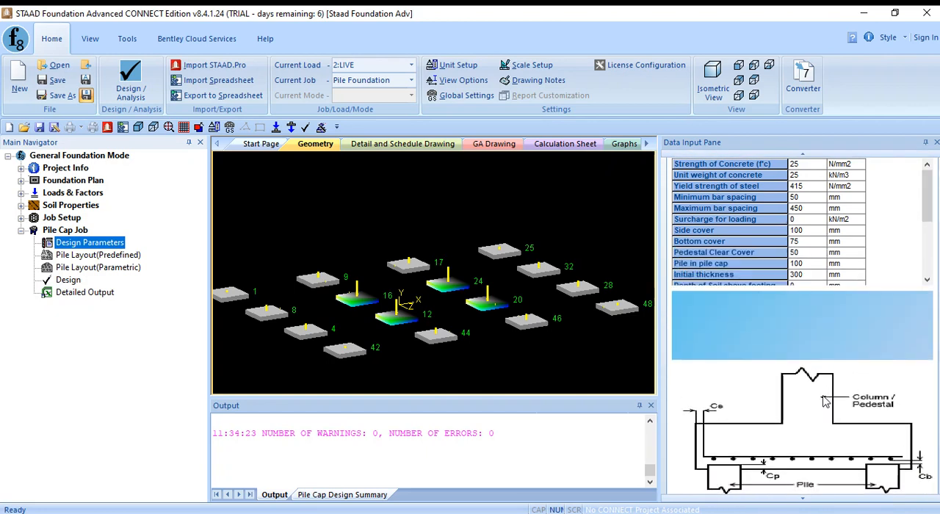
scroll(834, 413, "up", 3)
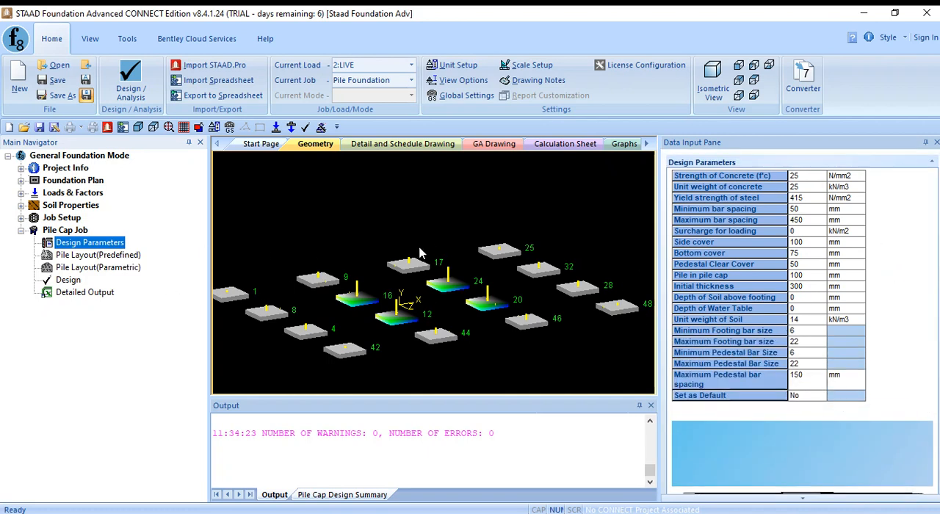
left_click(106, 257)
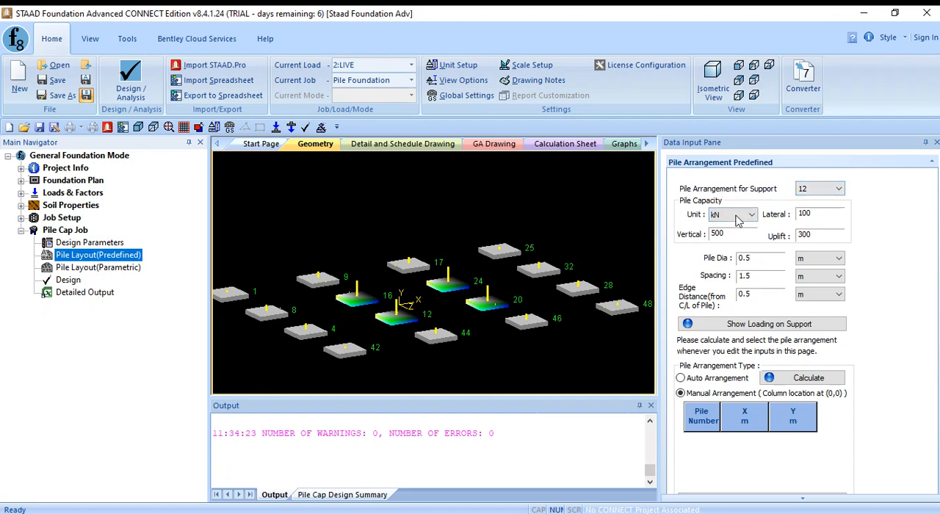
left_click(832, 190)
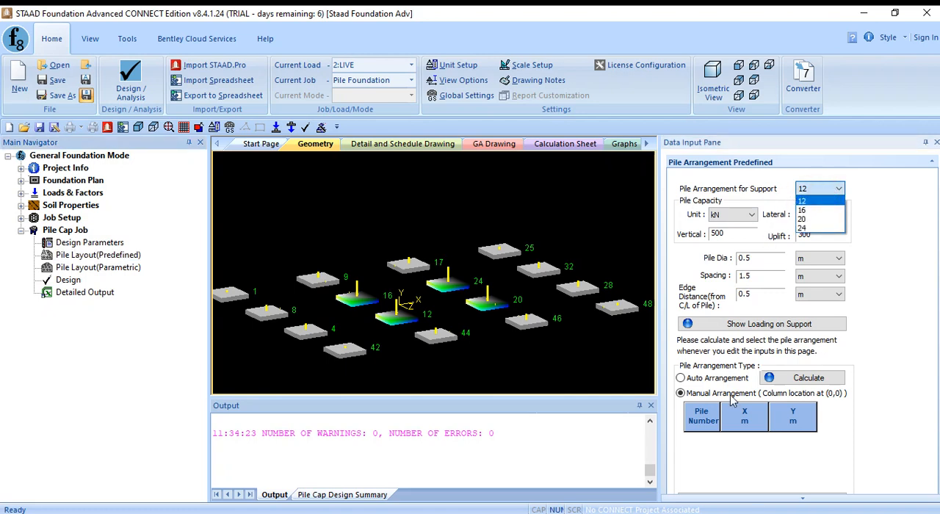
left_click(886, 296)
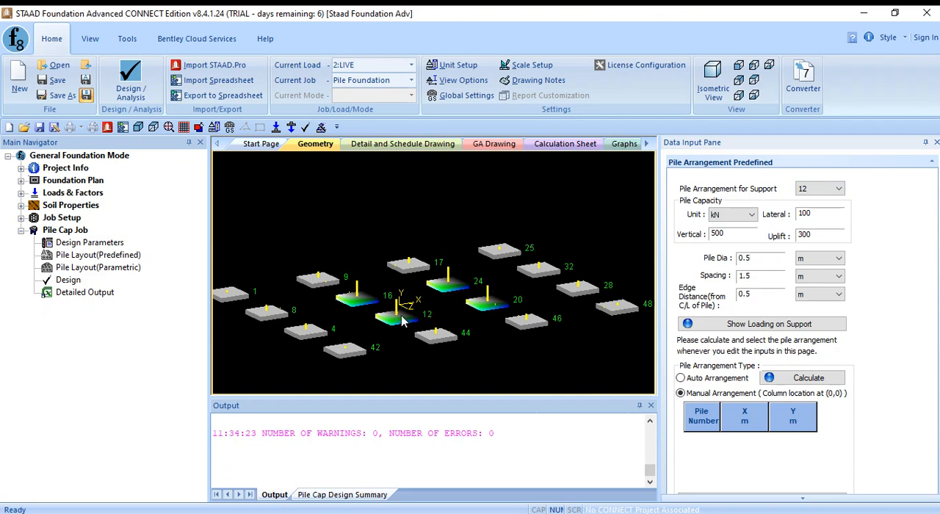
- Examine the pile capacity, pile diameter, spacing and edge distance inputs for the pile arrangement of support 12
left_click(747, 214)
left_click(743, 235)
left_click(770, 255)
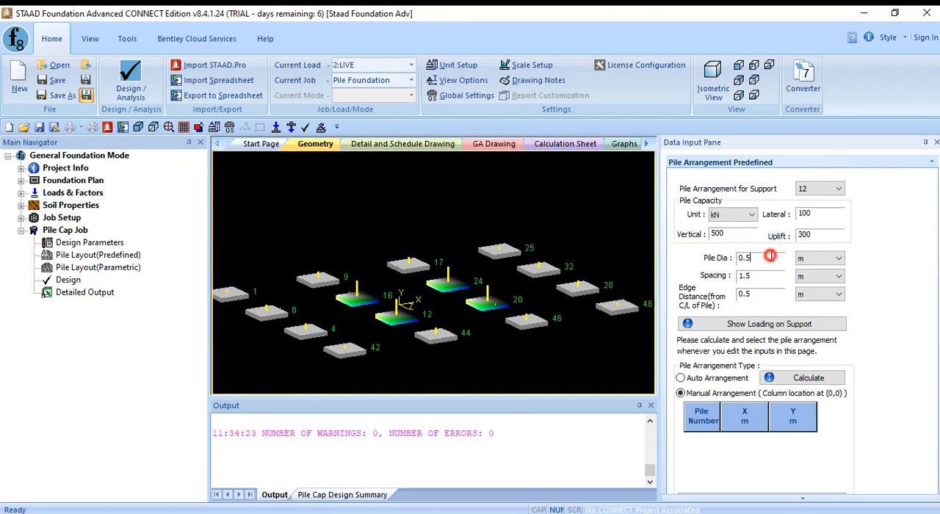
left_click(768, 292)
left_click(761, 259)
left_click(779, 275)
left_click(764, 258)
left_click(766, 275)
left_click(764, 295)
- Calculate an automatic pile arrangement for support 12 and apply the 4 Pile Arrangement
left_click(717, 378)
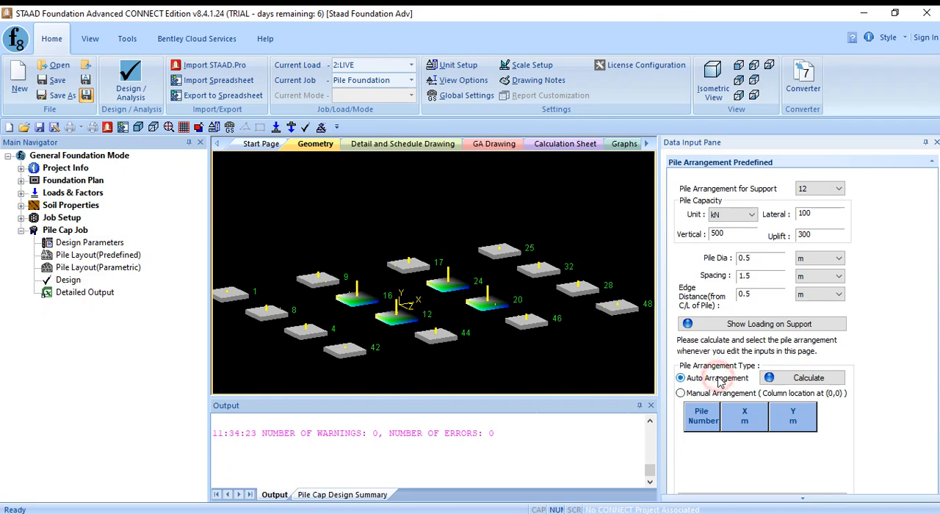
left_click(820, 382)
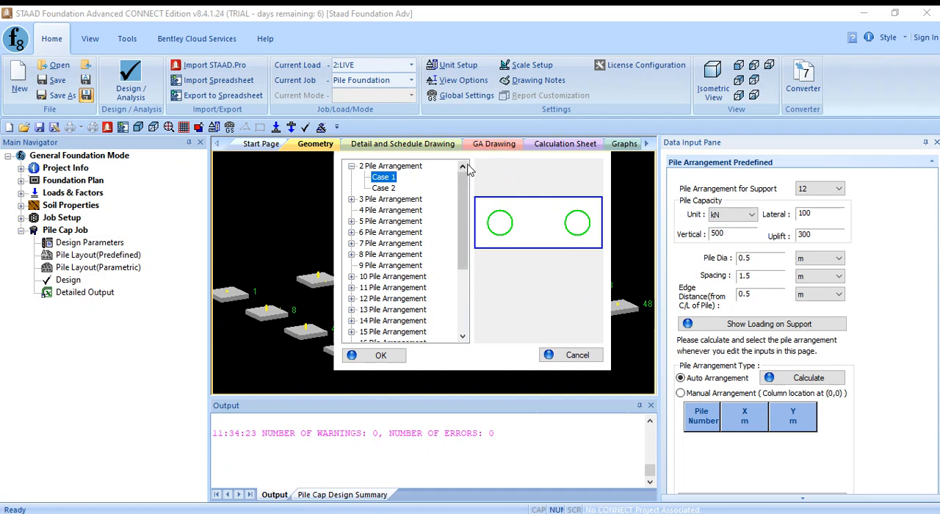
left_click(387, 211)
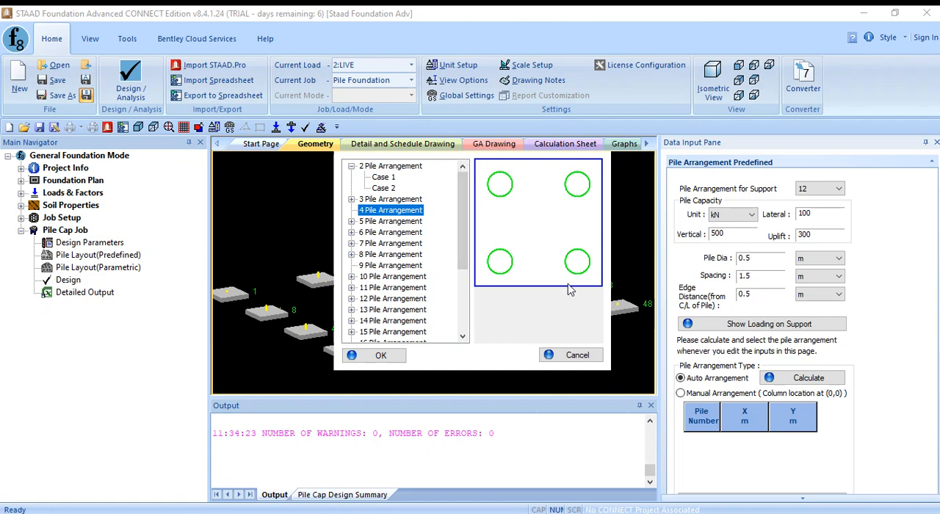
left_click(382, 356)
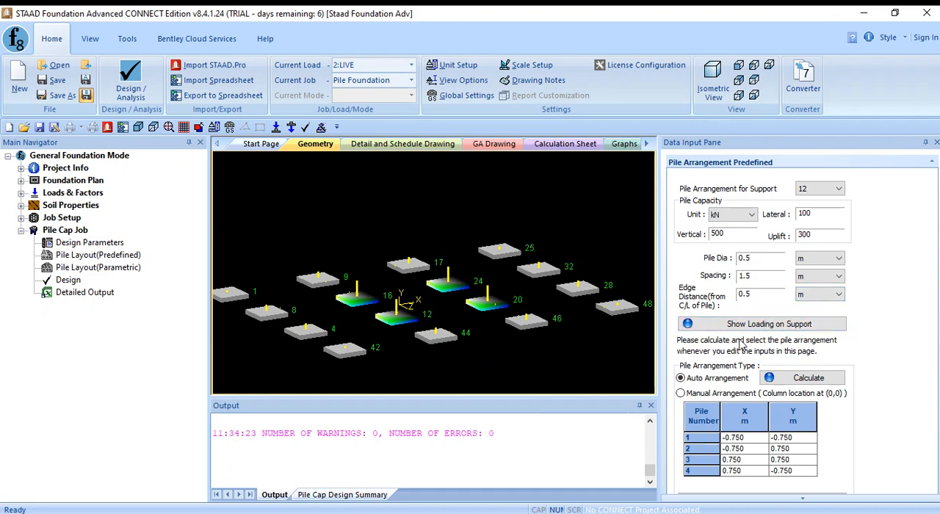
- Run the pile cap design, saving the modified project data before the analysis
left_click(572, 197)
left_click(70, 279)
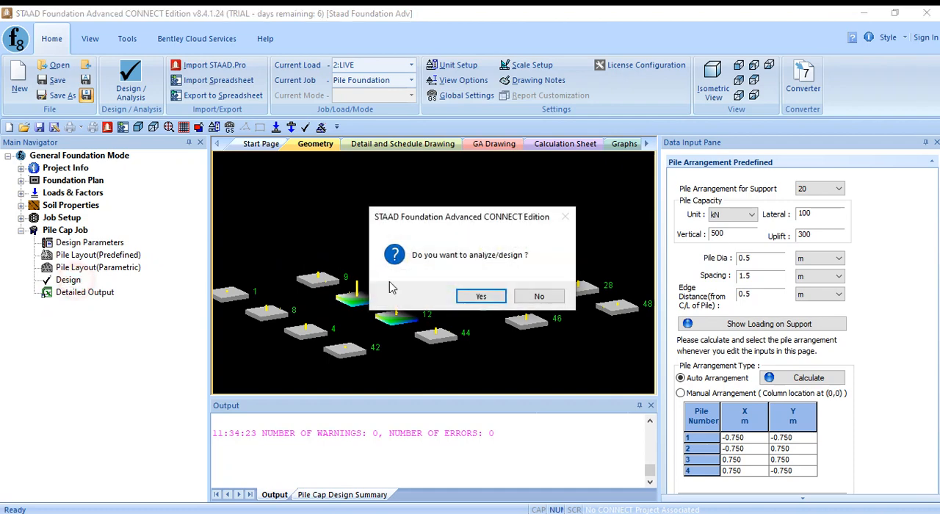
left_click(482, 297)
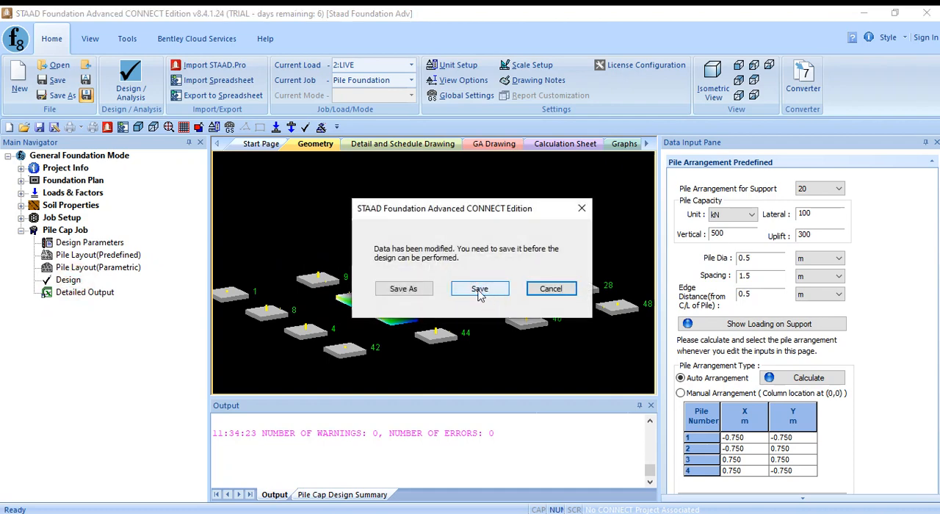
left_click(476, 294)
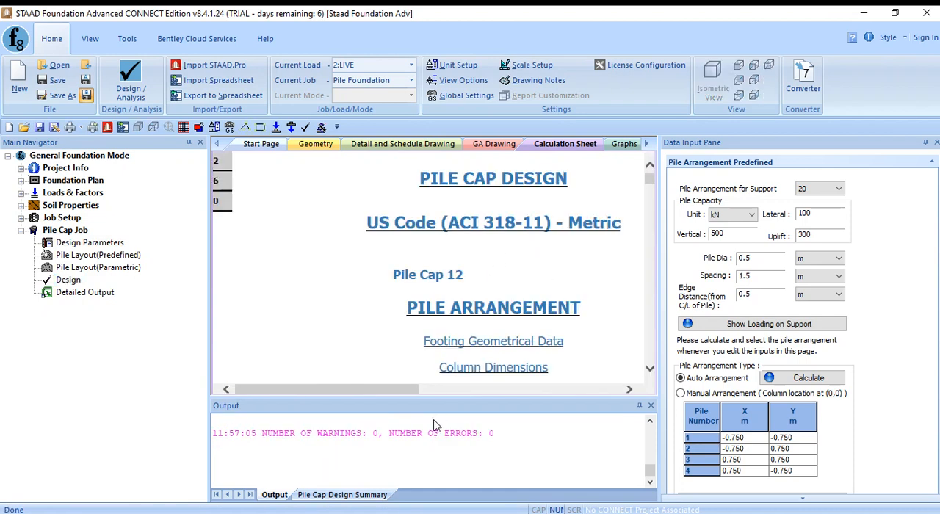
- Review the pile cap 12 calculation sheet, covering geometry, pile capacities, load combinations, reinforcement, and punching and one-way shear checks
left_click(315, 433)
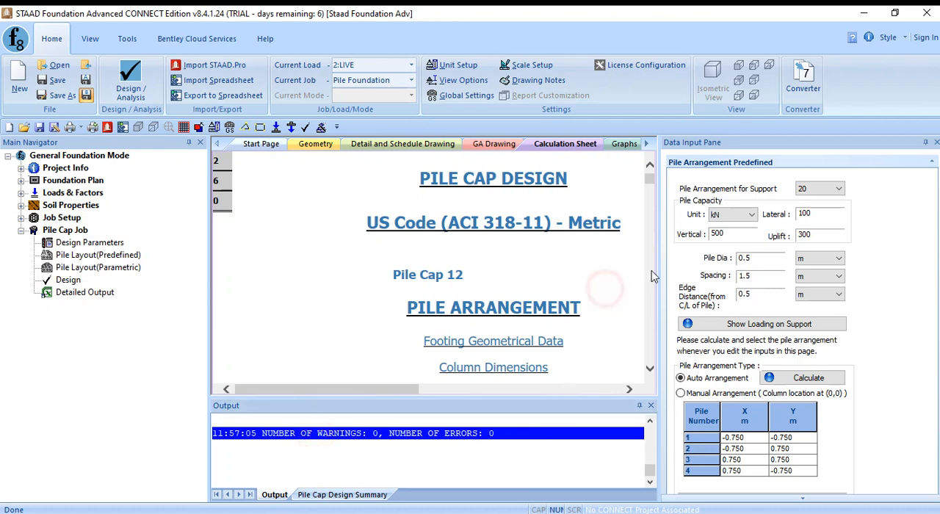
scroll(604, 290, "down", 3)
scroll(601, 288, "down", 20)
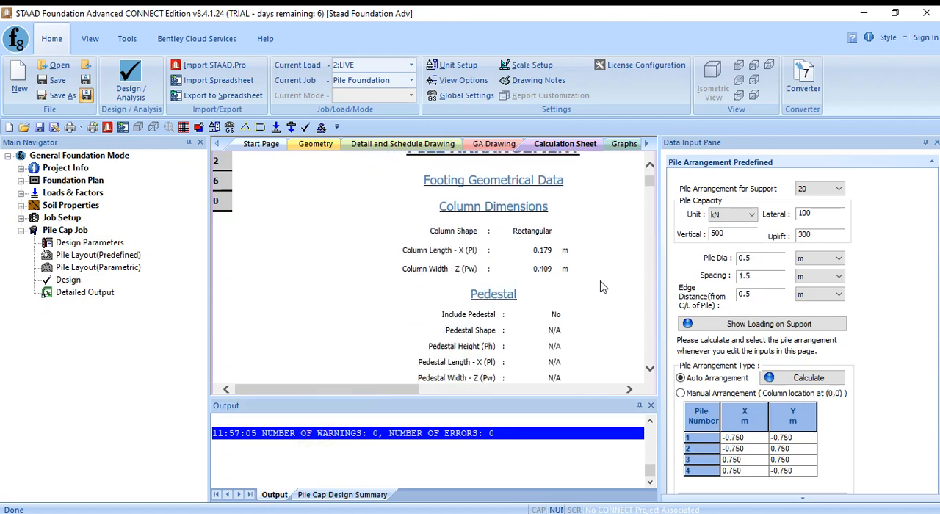
scroll(601, 288, "down", 9)
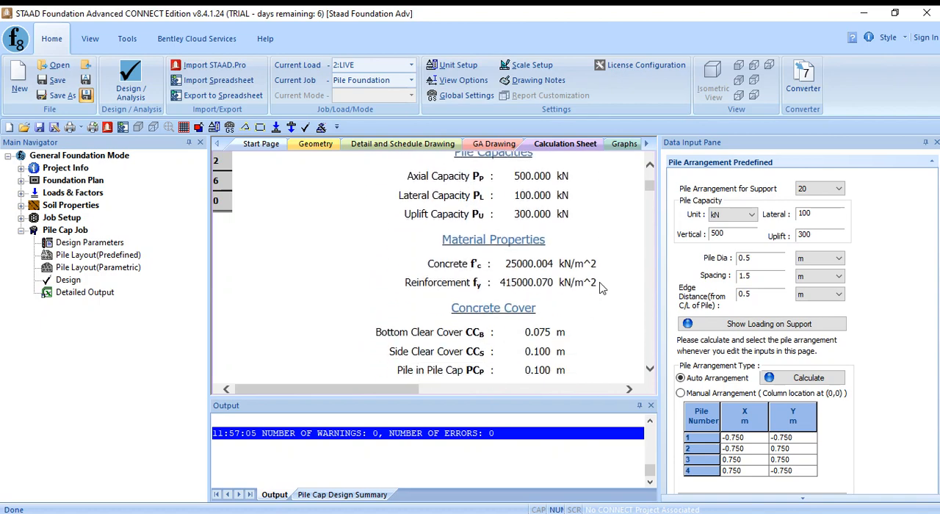
scroll(601, 288, "down", 3)
scroll(601, 288, "down", 8)
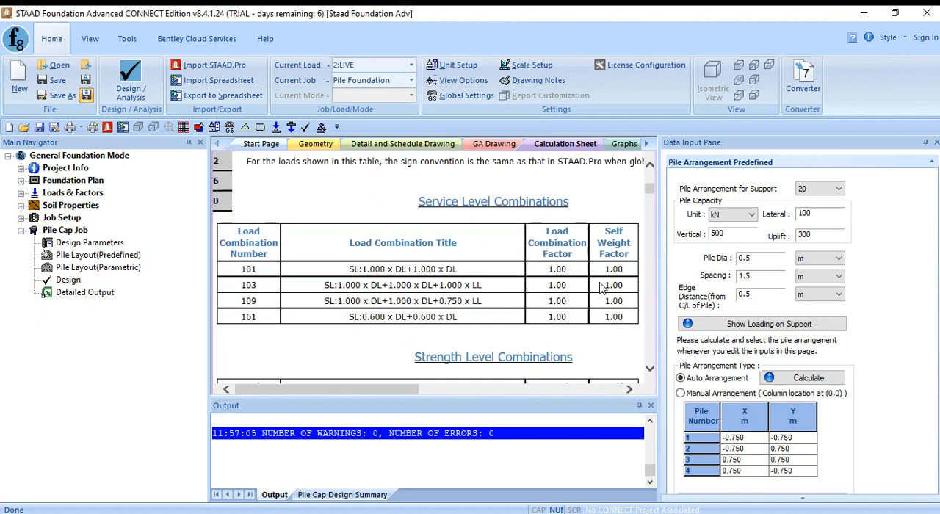
scroll(580, 286, "down", 10)
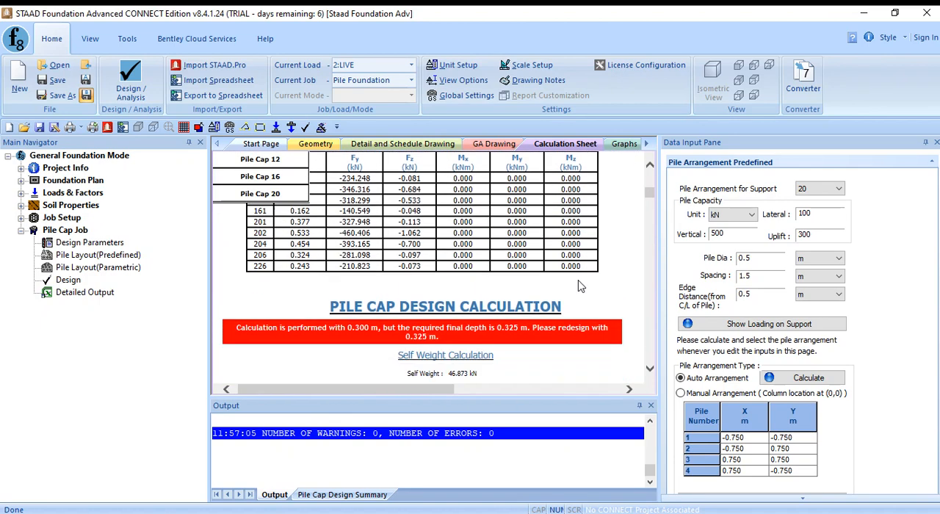
scroll(581, 286, "down", 10)
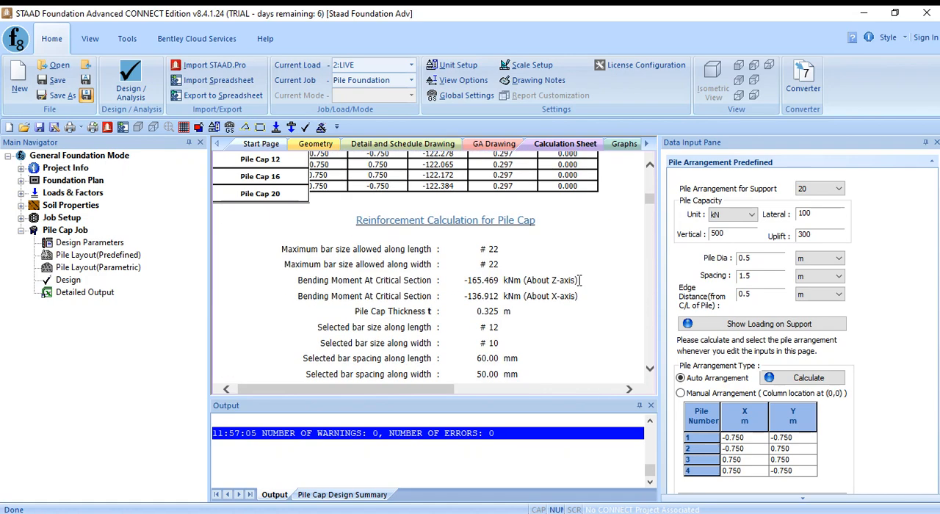
scroll(579, 287, "down", 5)
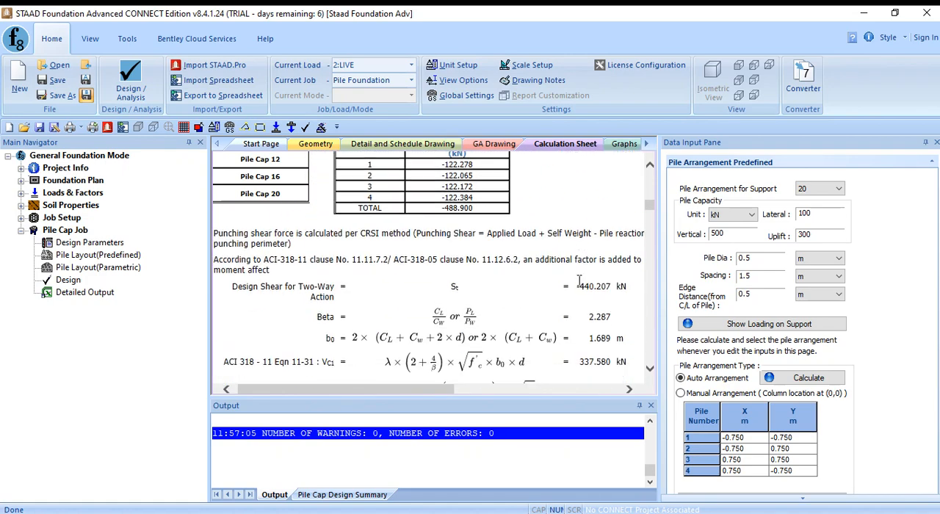
scroll(579, 286, "down", 5)
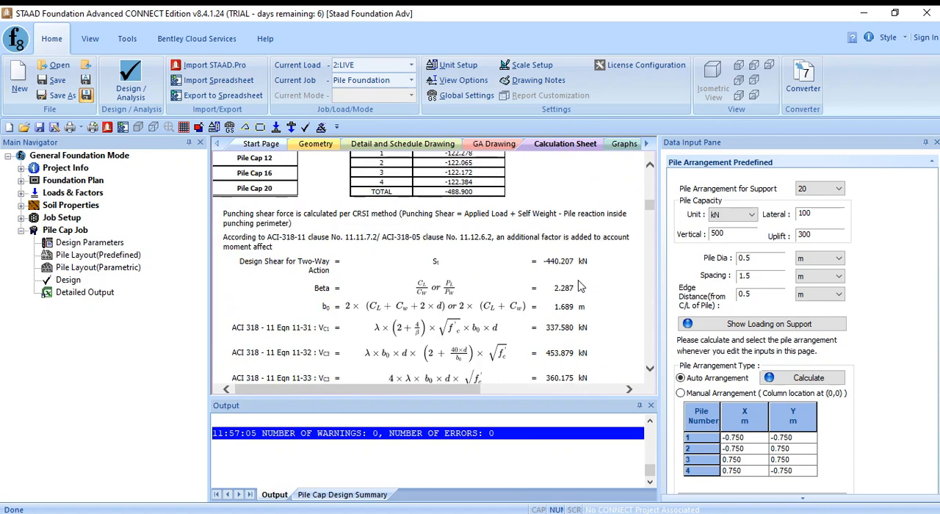
scroll(580, 286, "down", 2)
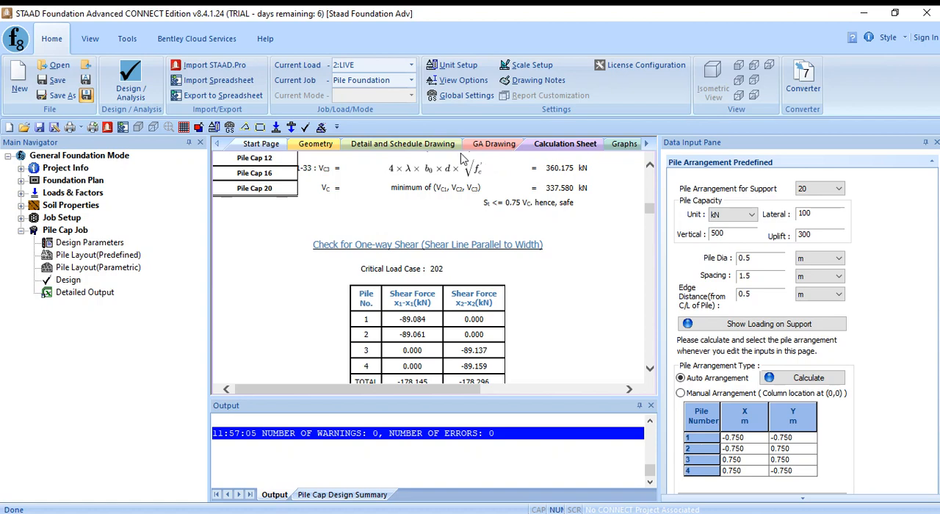
- Turn off "Show GA Drawing for current job only" and refresh the general arrangement drawing to include the footings of all jobs
left_click(484, 146)
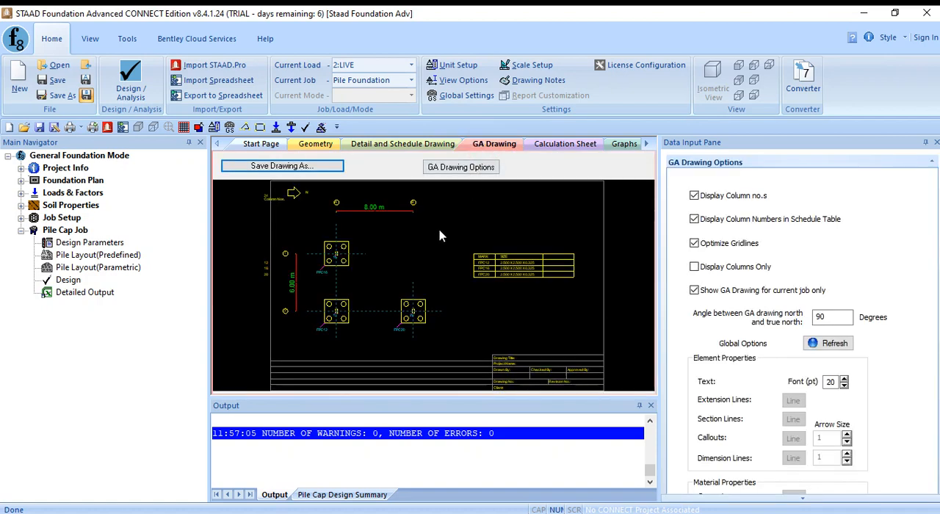
scroll(432, 240, "down", 2)
mouse_move(433, 240)
middle_mouse_down()
mouse_move(417, 283)
mouse_move(421, 263)
middle_mouse_up()
scroll(412, 279, "up", 2)
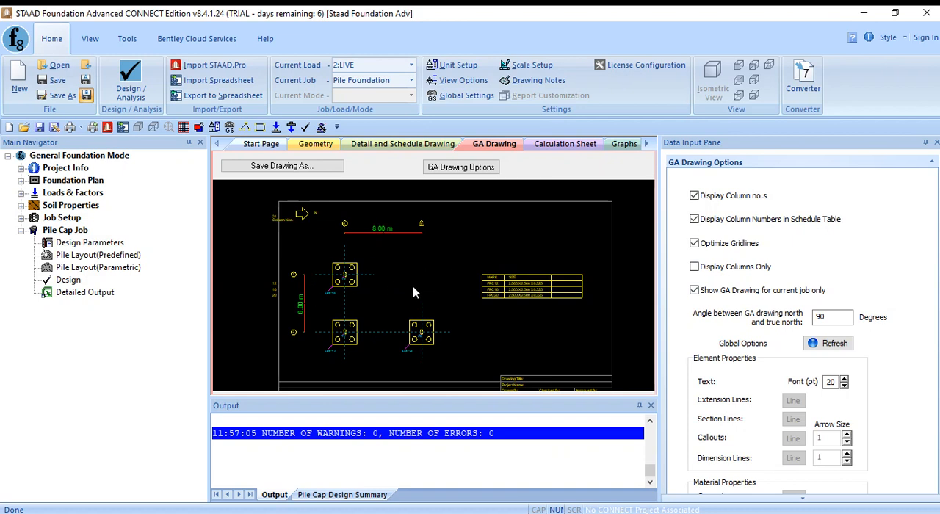
left_click(695, 290)
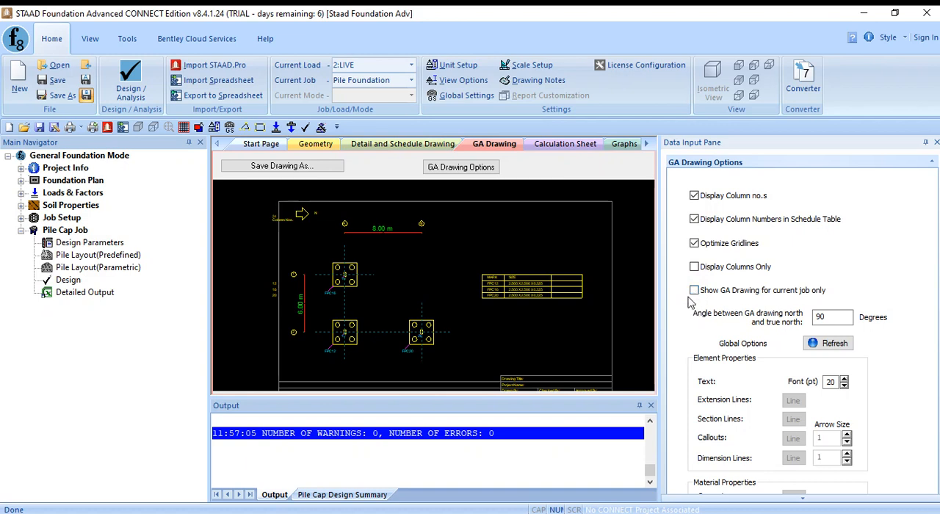
left_click(838, 346)
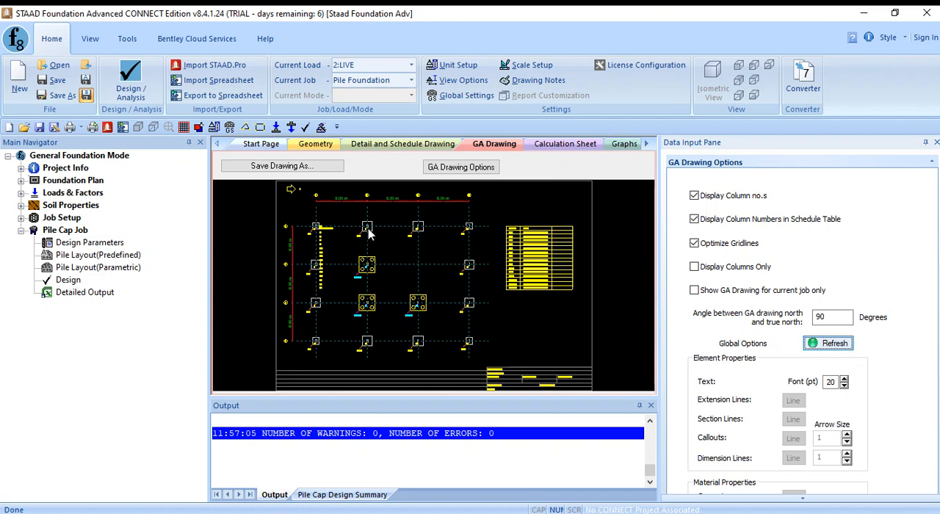
scroll(408, 265, "up", 2)
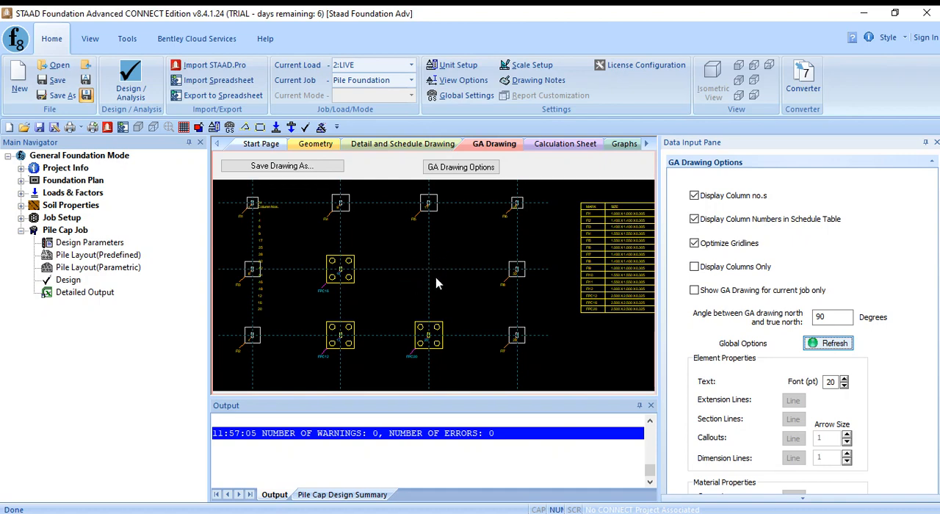
scroll(436, 270, "down", 2)
mouse_move(426, 276)
middle_mouse_down()
mouse_move(436, 265)
mouse_move(409, 281)
mouse_move(443, 274)
mouse_move(435, 279)
middle_mouse_up()
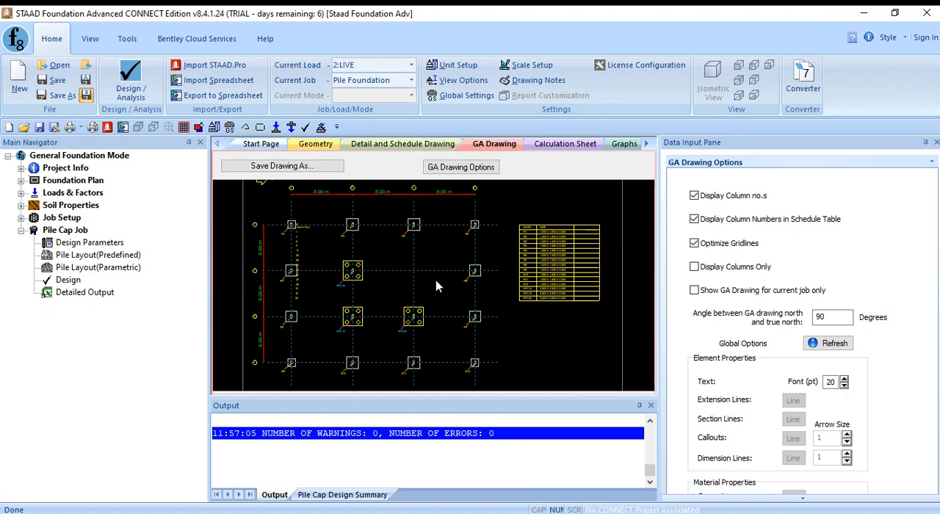
middle_click_drag(435, 280, 443, 290)
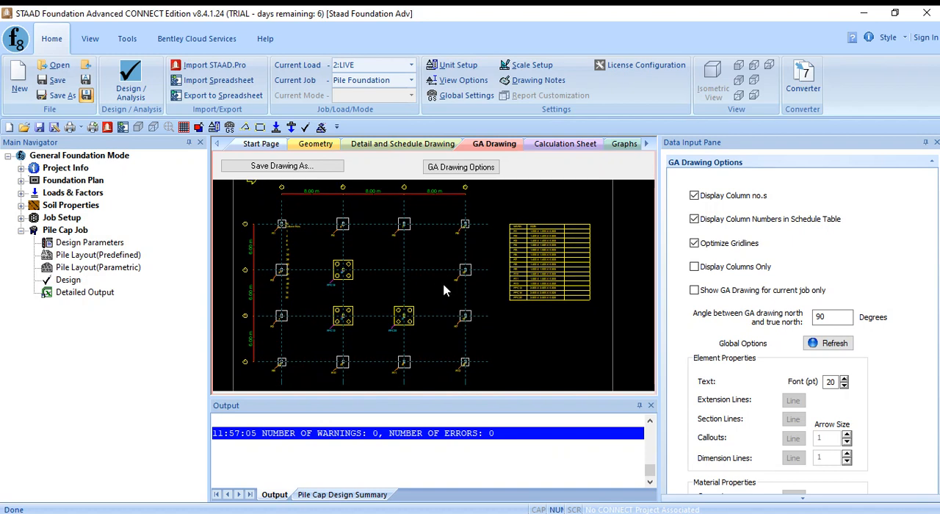